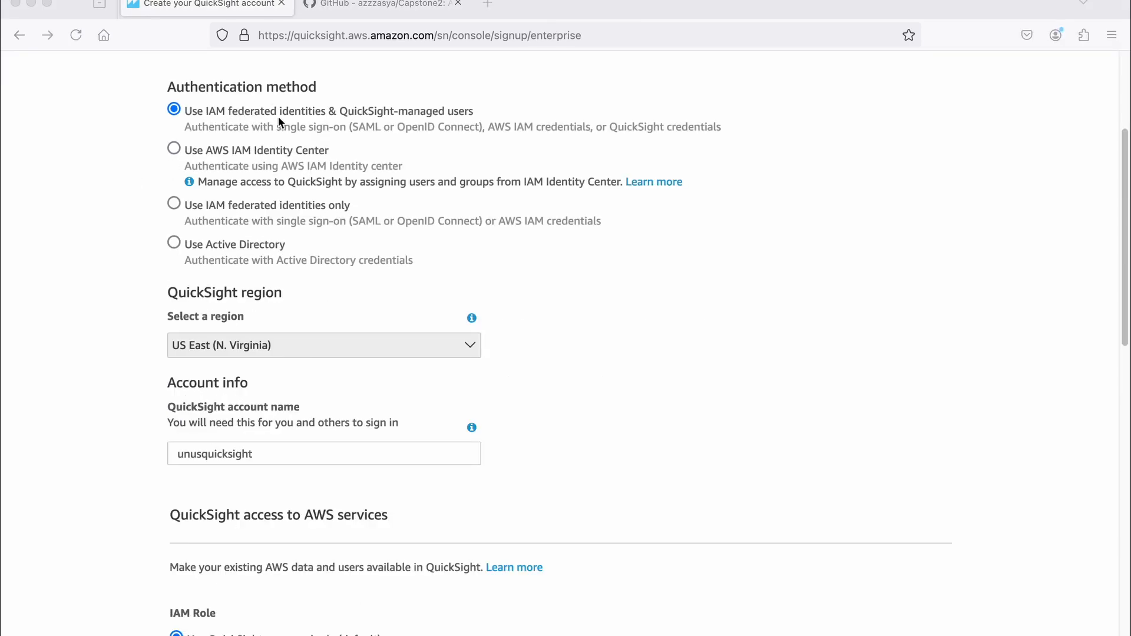
- Review the authentication, region, AWS service access and add-on settings, and finish the QuickSight account sign-up without Pixel-Perfect Reports
scroll(278, 121, down, 2)
scroll(278, 116, down, 3)
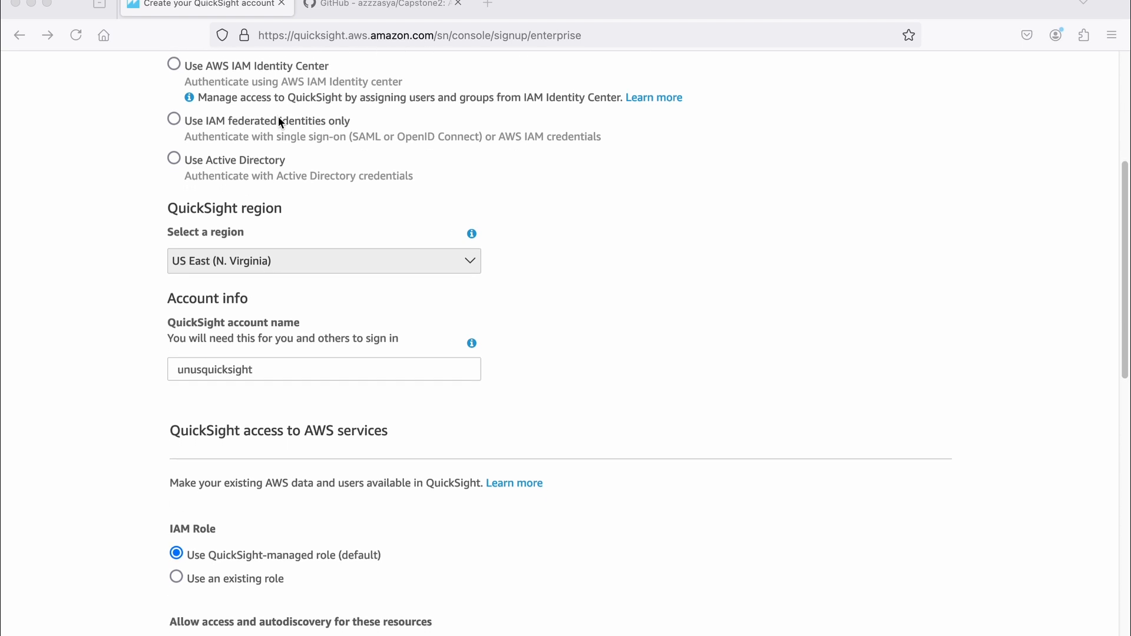
scroll(243, 244, down, 2)
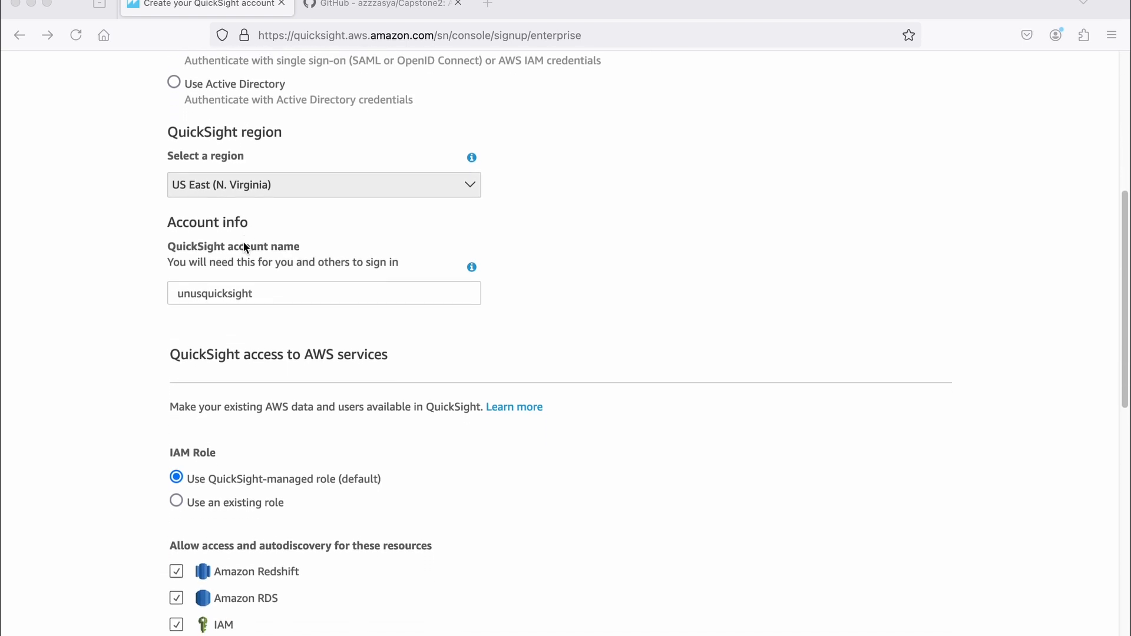
scroll(294, 289, down, 5)
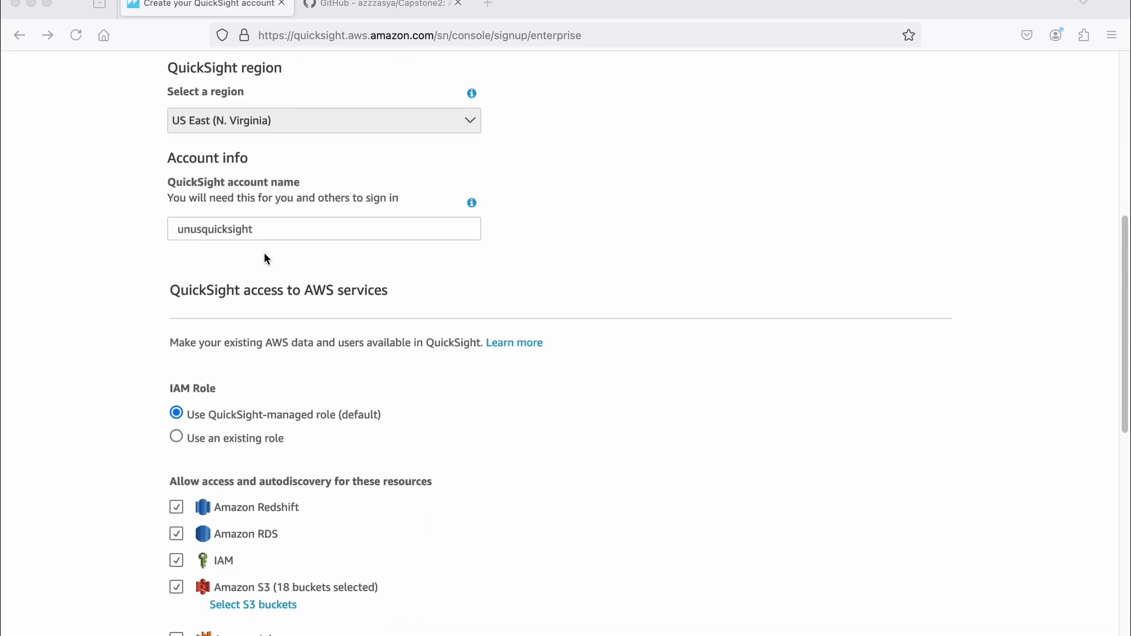
scroll(248, 320, down, 4)
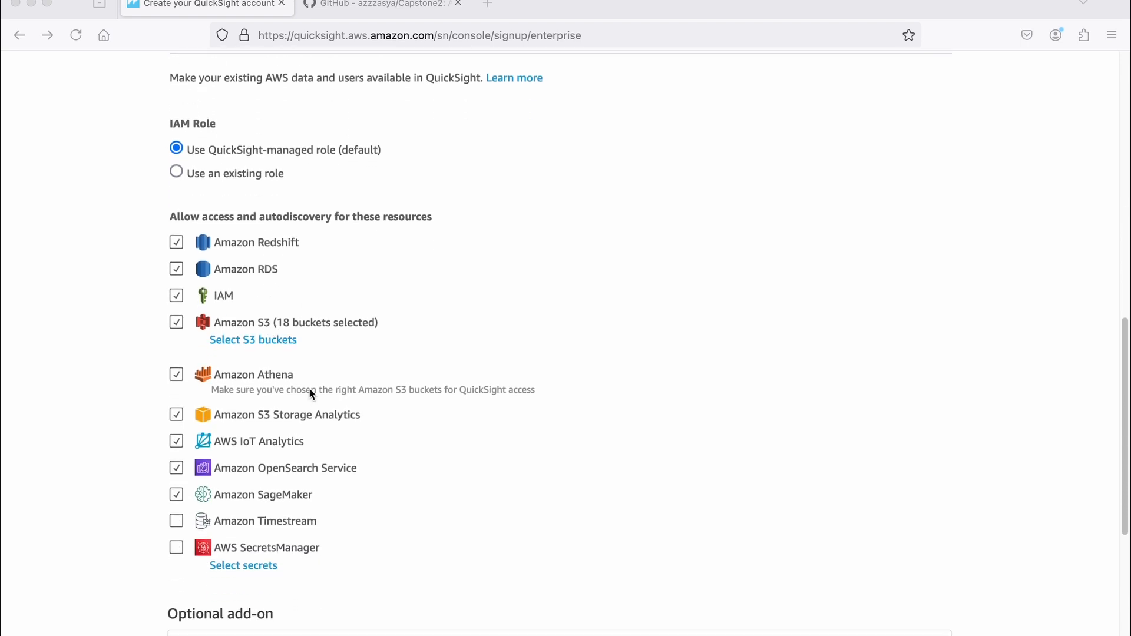
scroll(340, 207, down, 7)
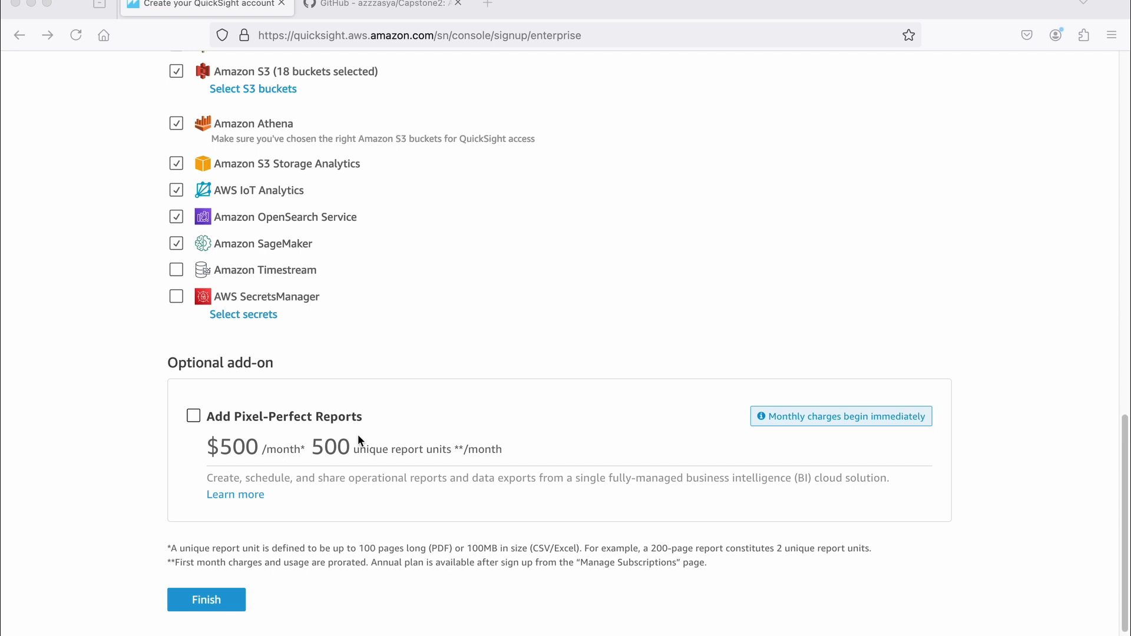
scroll(348, 439, down, 1)
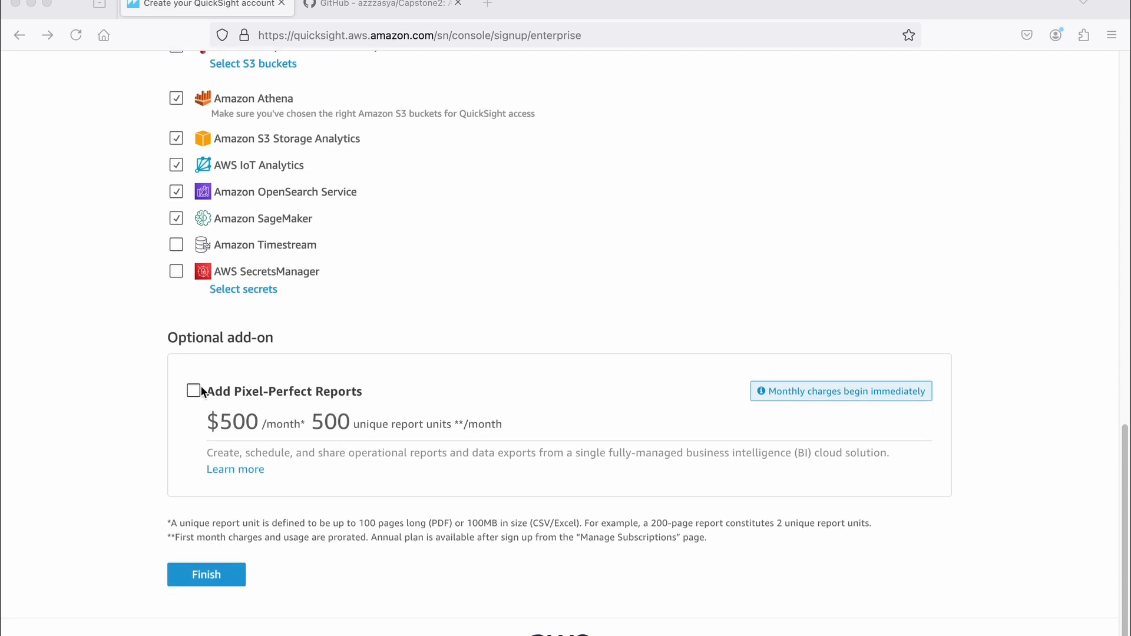
scroll(204, 412, down, 1)
click(212, 562)
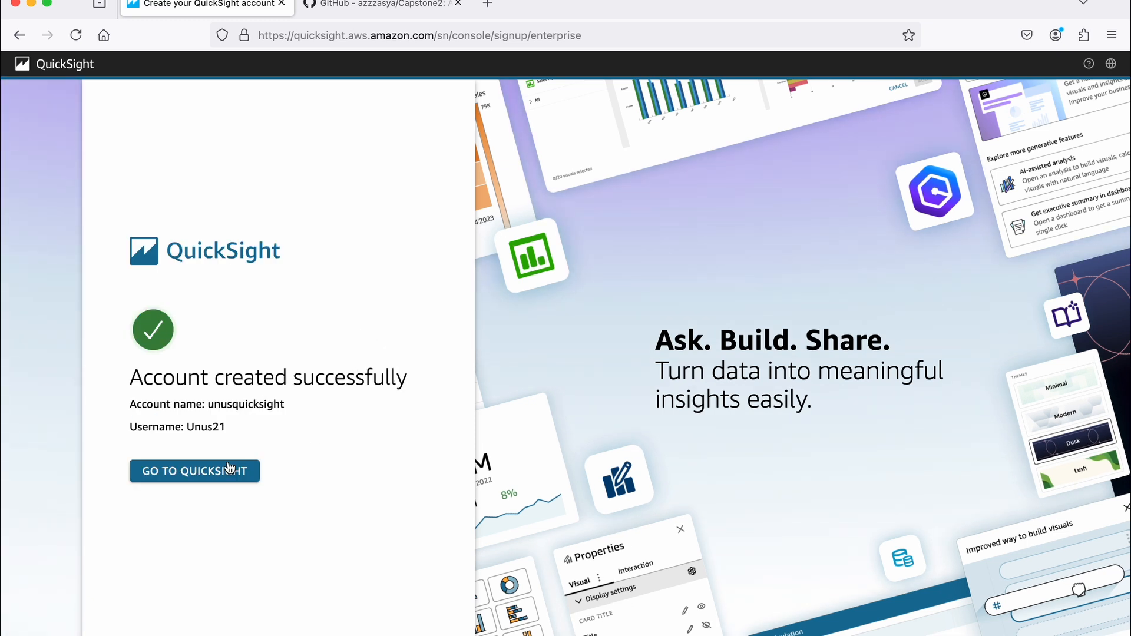
- Enter QuickSight from the account confirmation page and dismiss the What's New announcement
click(199, 477)
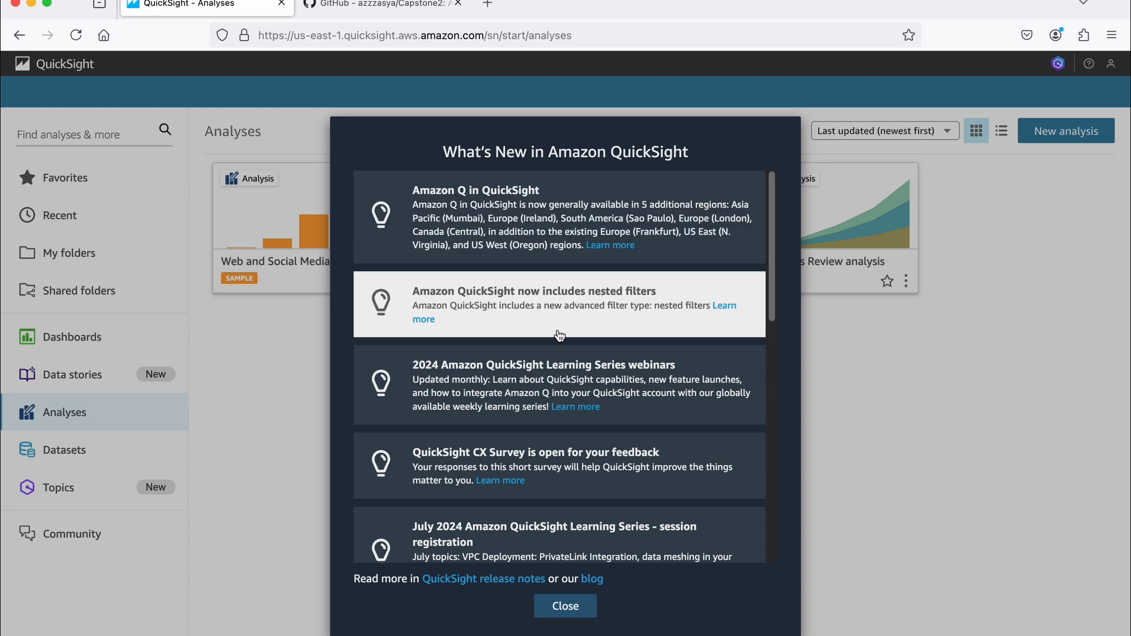
scroll(583, 353, down, 1)
click(576, 607)
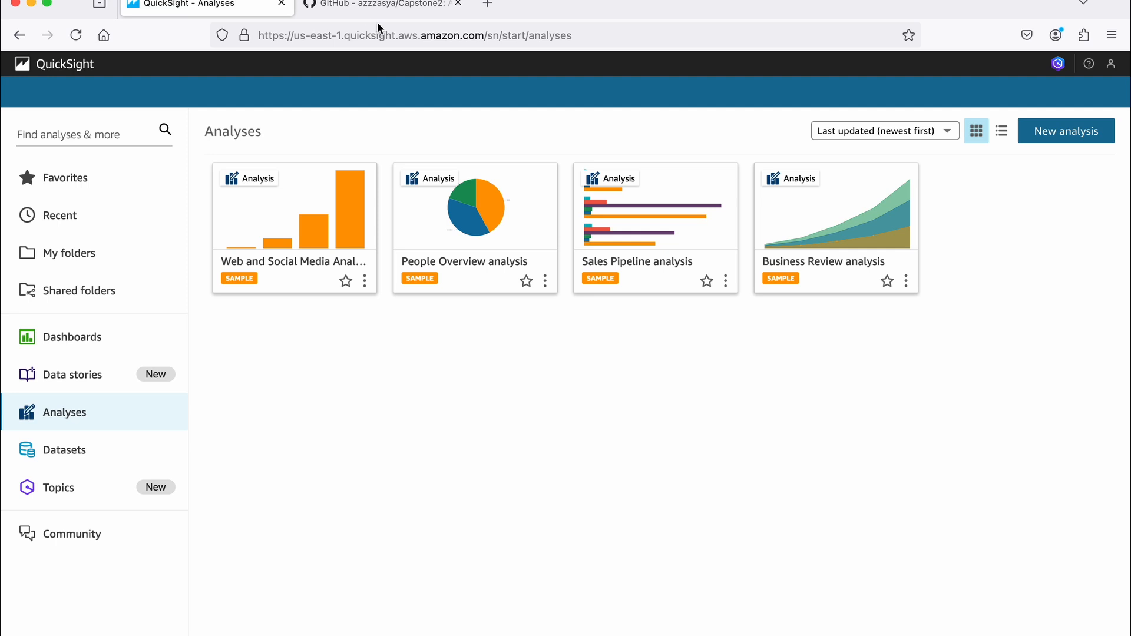
- Switch to the Capstone2 repository on GitHub and examine its file list for the SaaS-Sales.csv source data
click(383, 5)
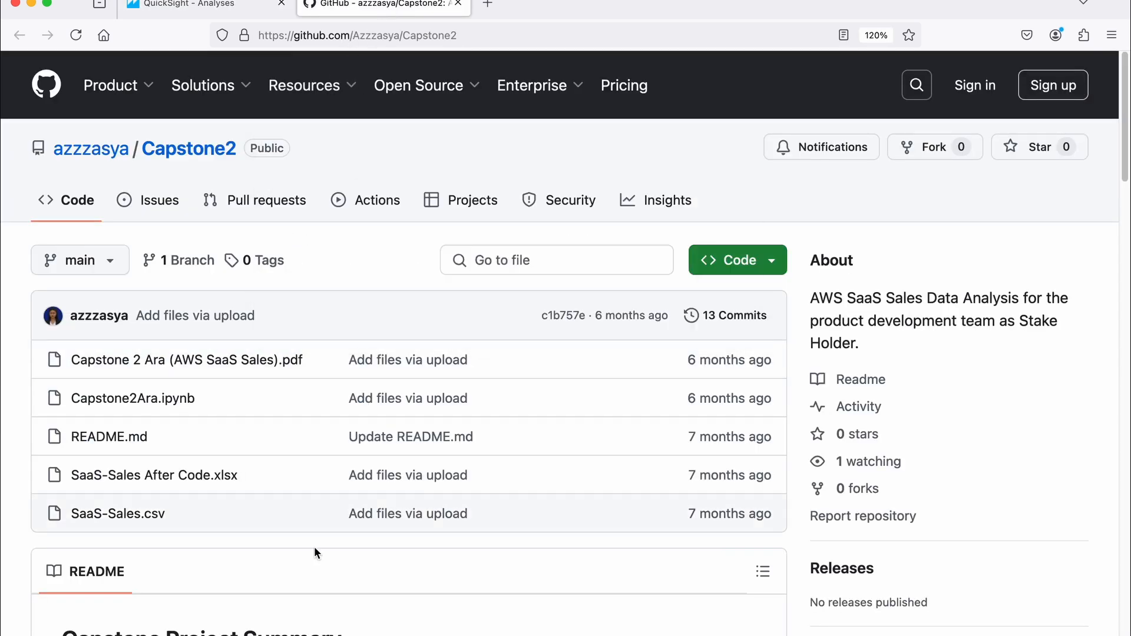
scroll(222, 559, down, 1)
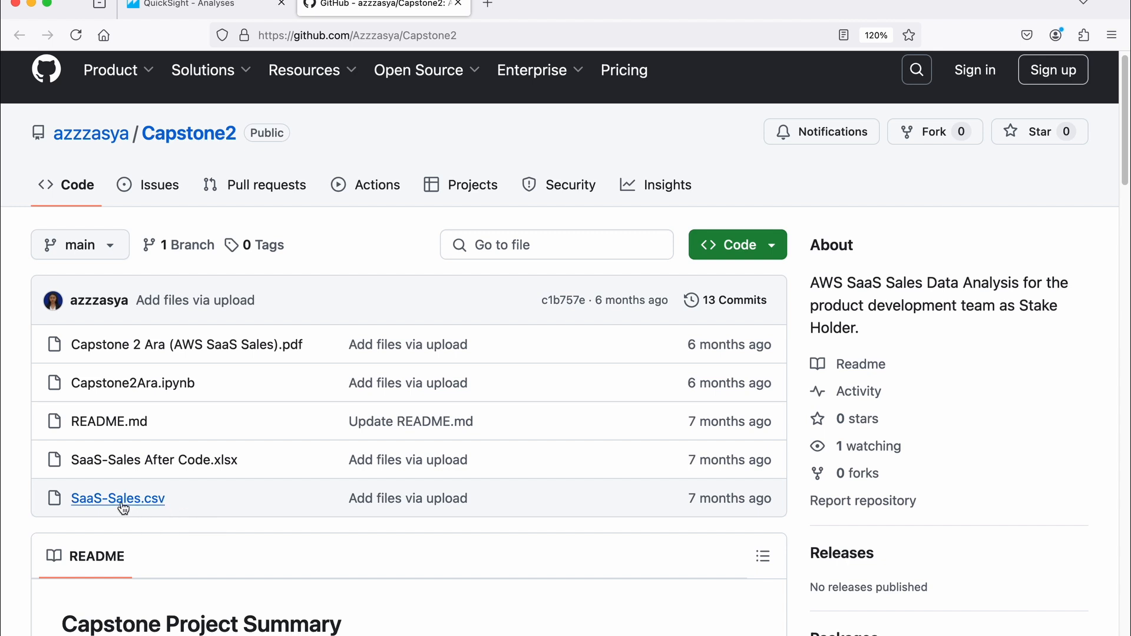
scroll(144, 482, down, 1)
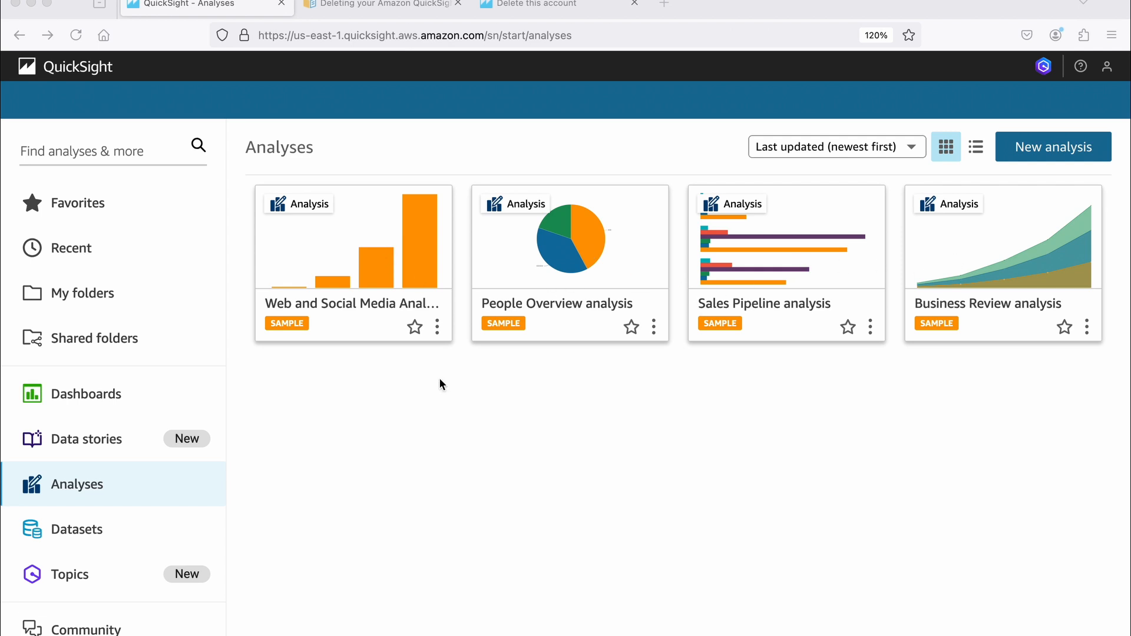
- View the Web and Social Media Analytics sample analysis, dismiss its import notice and return to the QuickSight home page
click(331, 227)
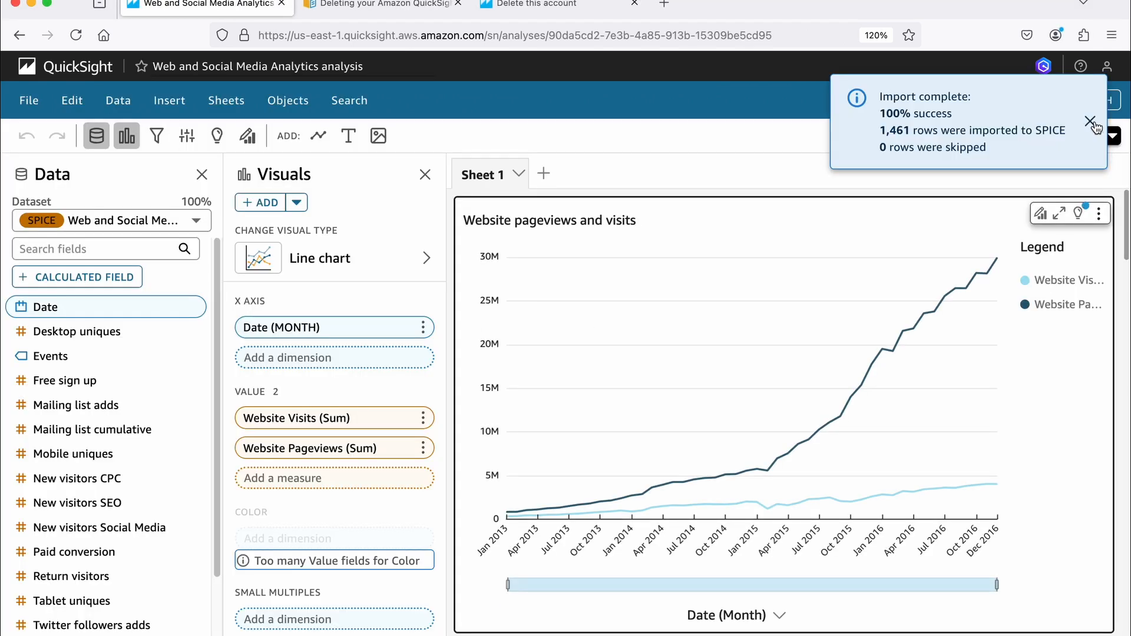
click(1089, 121)
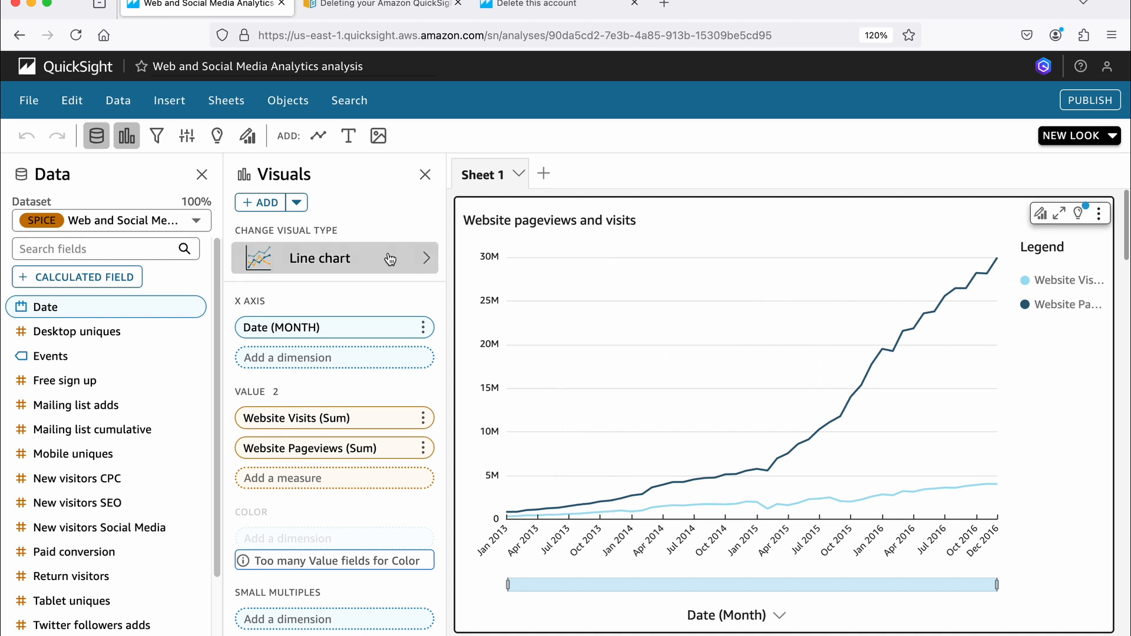
click(76, 70)
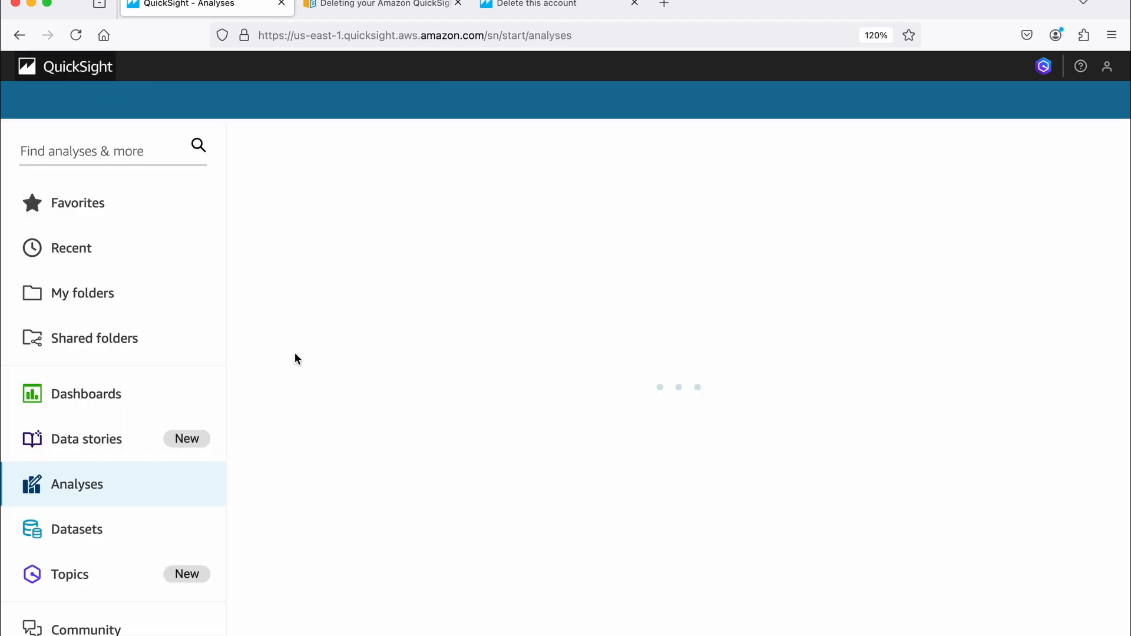
- Create a new dataset by uploading the file SaaS-Sales v0.2.csv and open its data for editing and preview
click(80, 537)
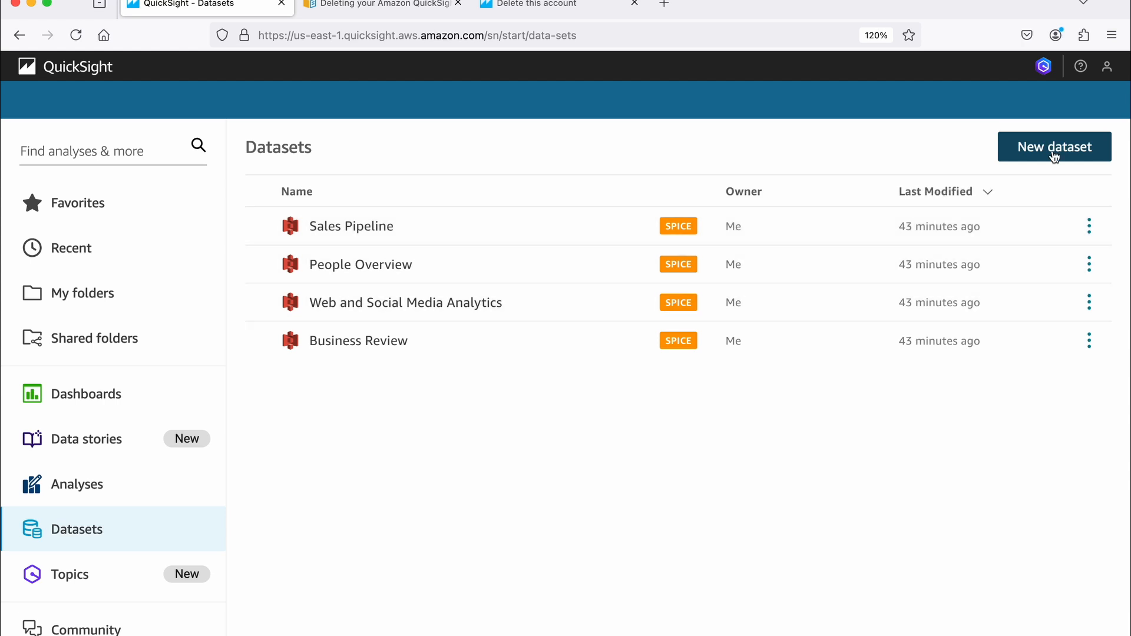
click(1054, 154)
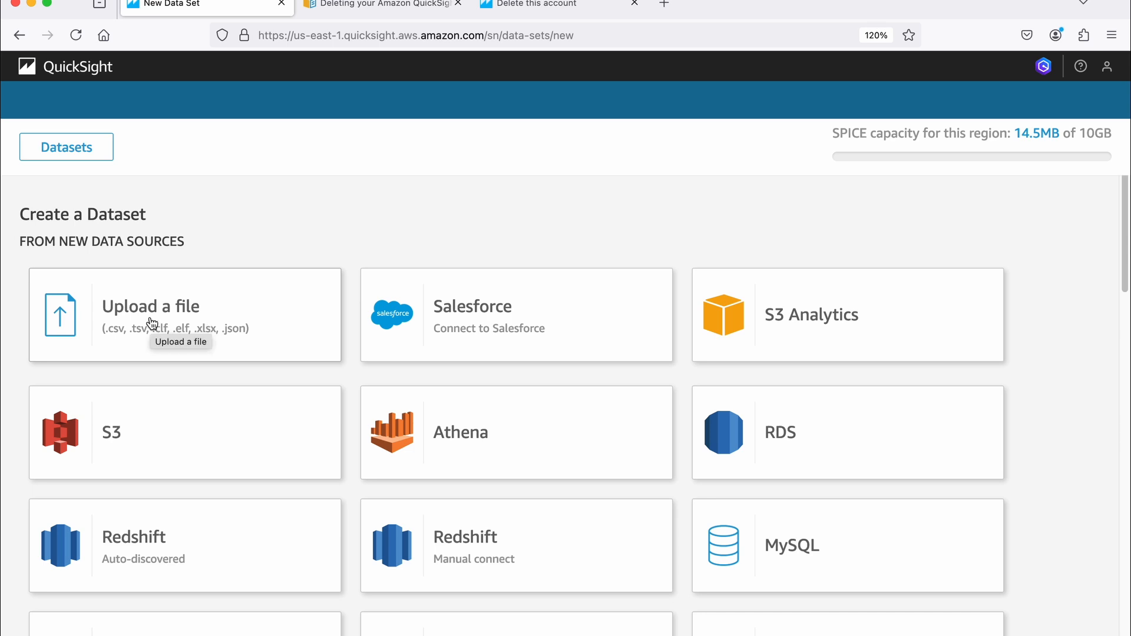
click(193, 335)
click(443, 131)
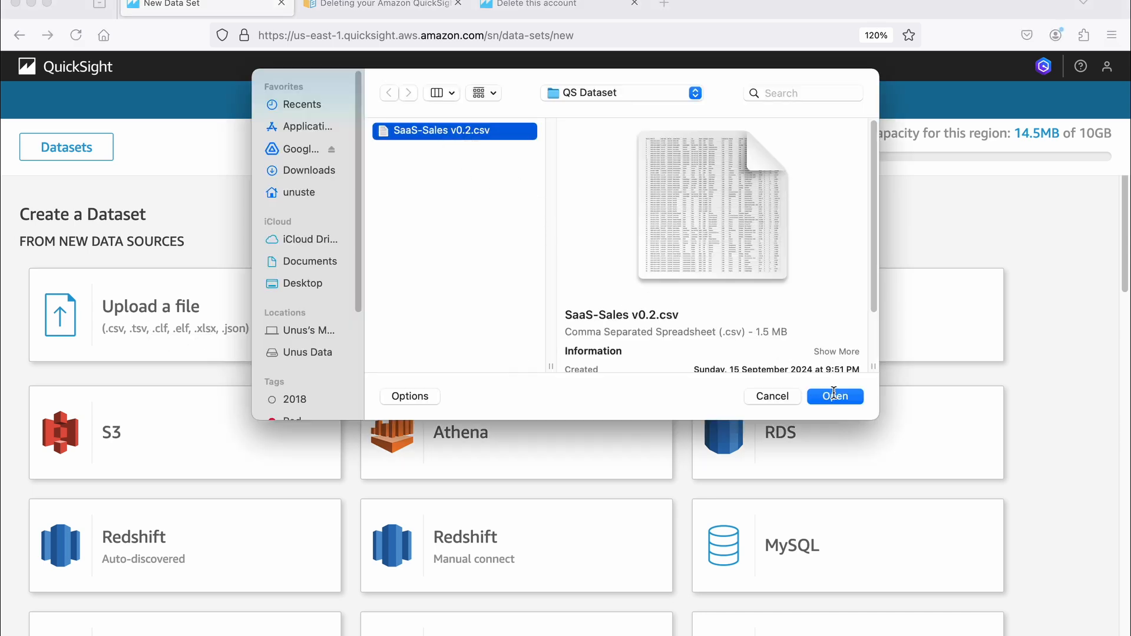
click(835, 397)
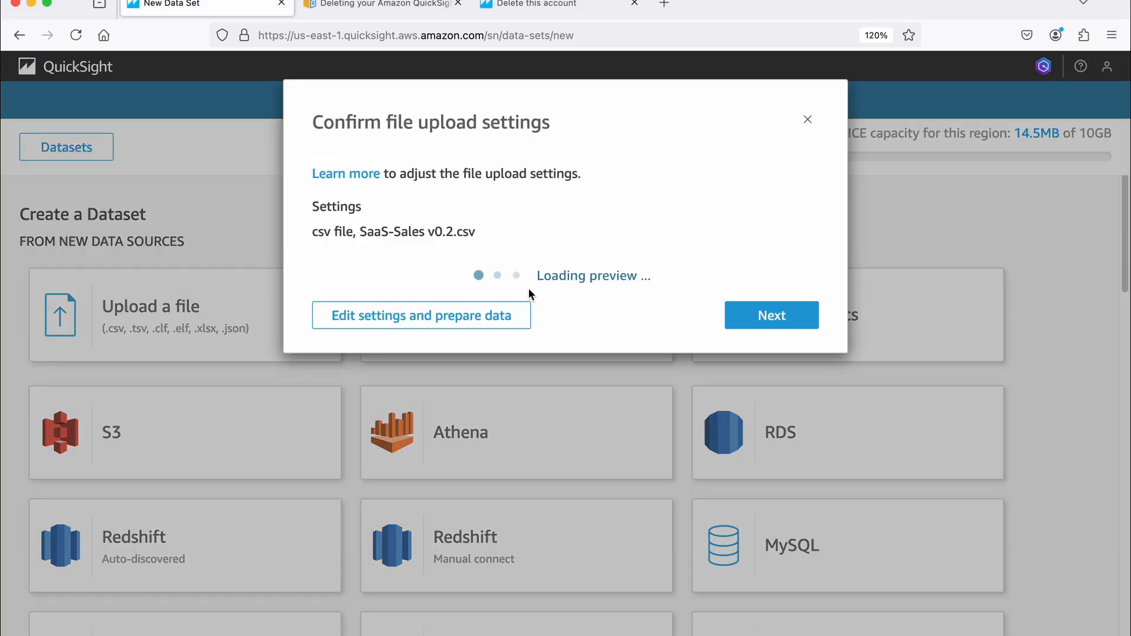
click(768, 378)
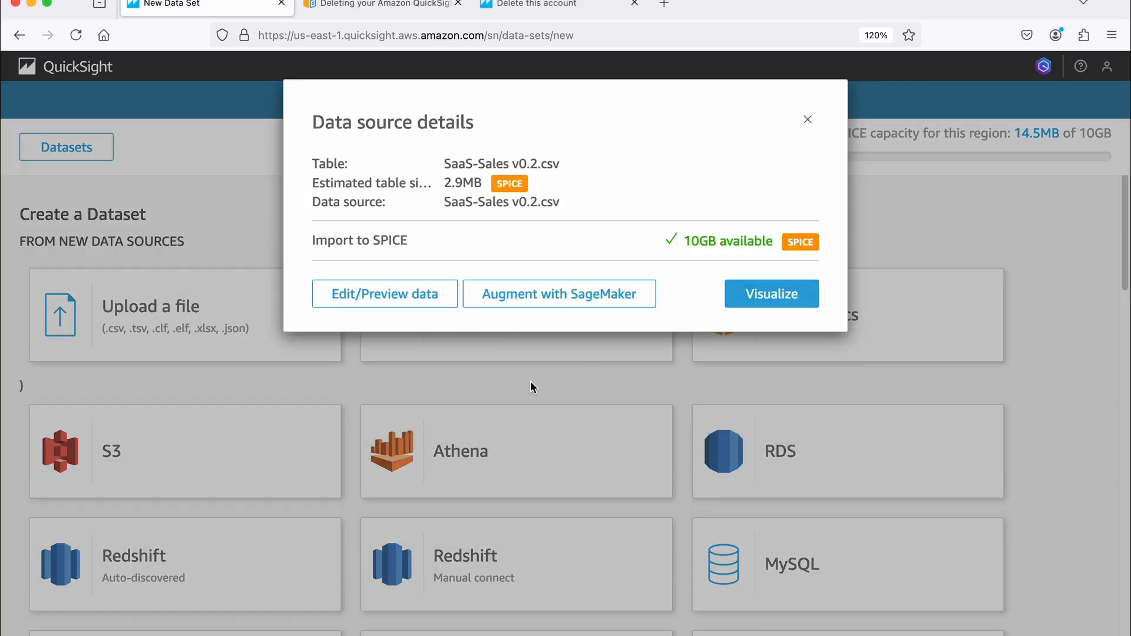
click(387, 303)
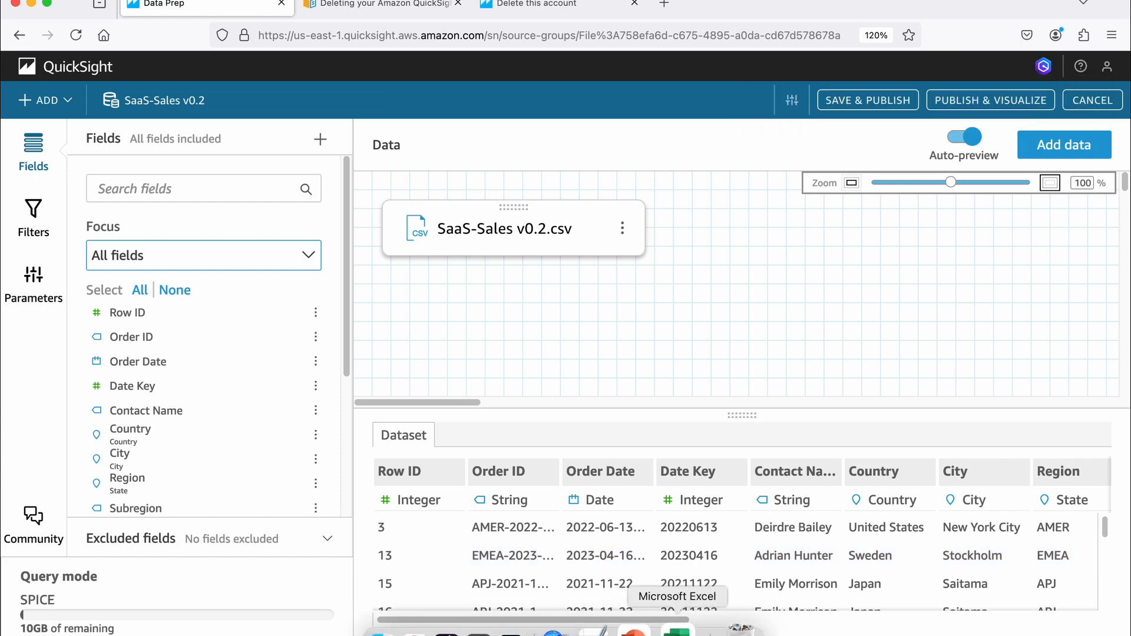
- Switch to Excel, examine the SaaS-Sales v0.2 columns such as Order ID and Order Date, and return to QuickSight
click(677, 630)
scroll(506, 215, down, 1)
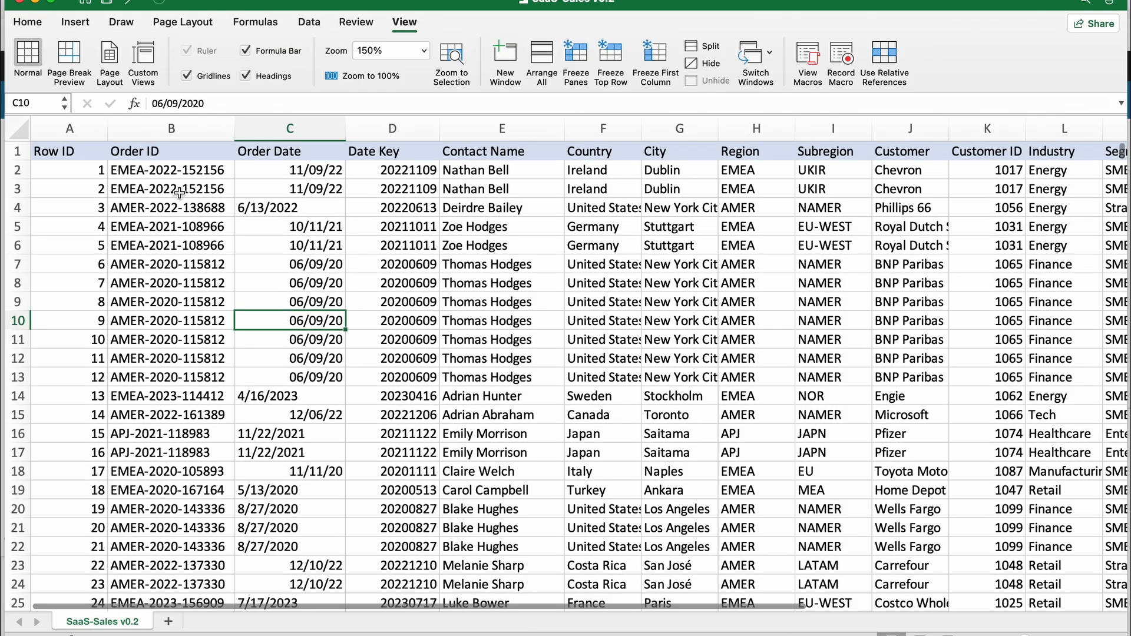
click(178, 190)
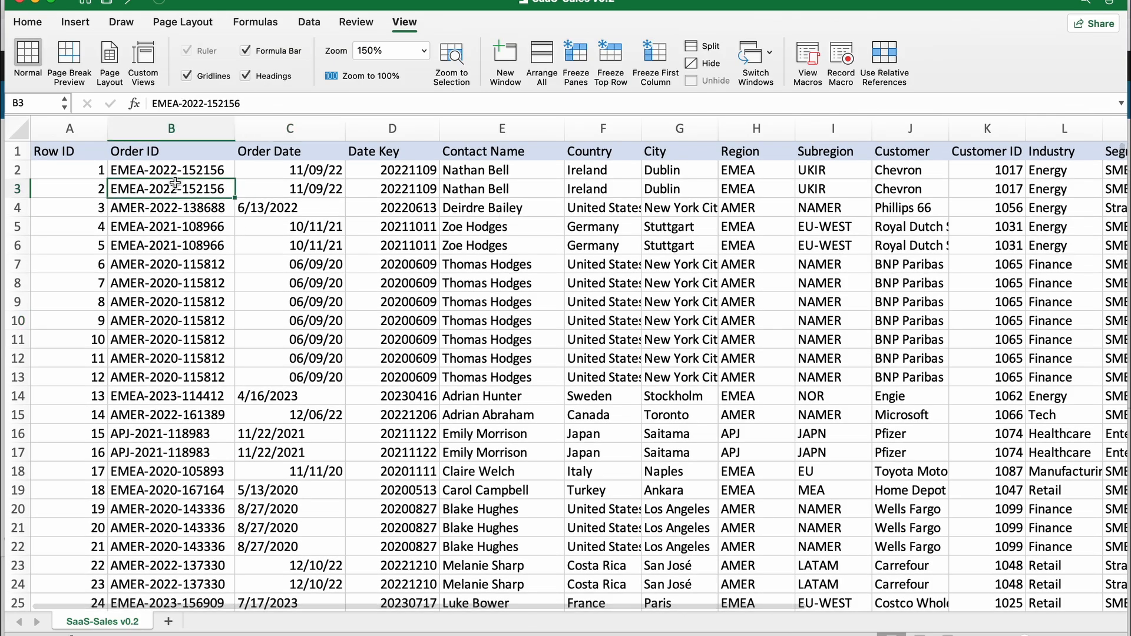
scroll(200, 258, down, 13)
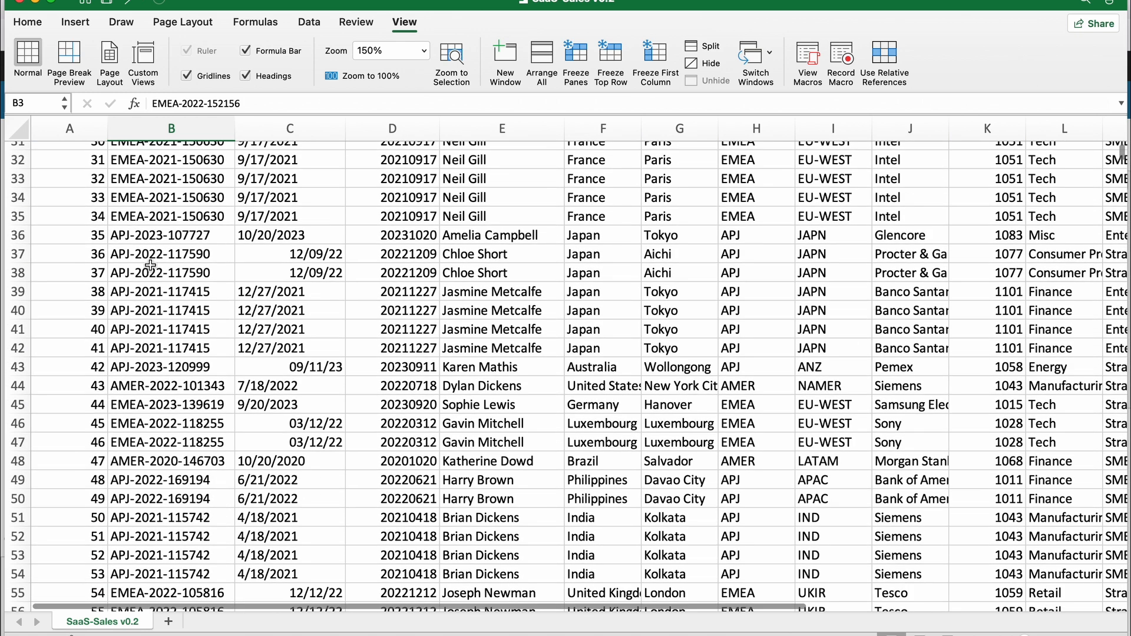
scroll(151, 264, up, 13)
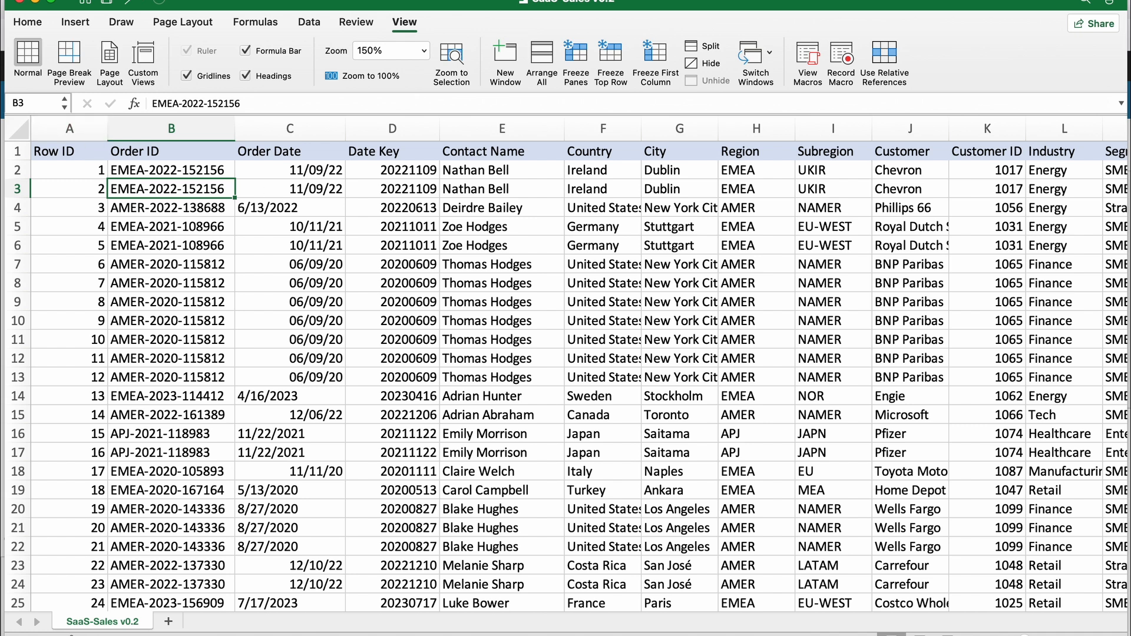
click(35, 3)
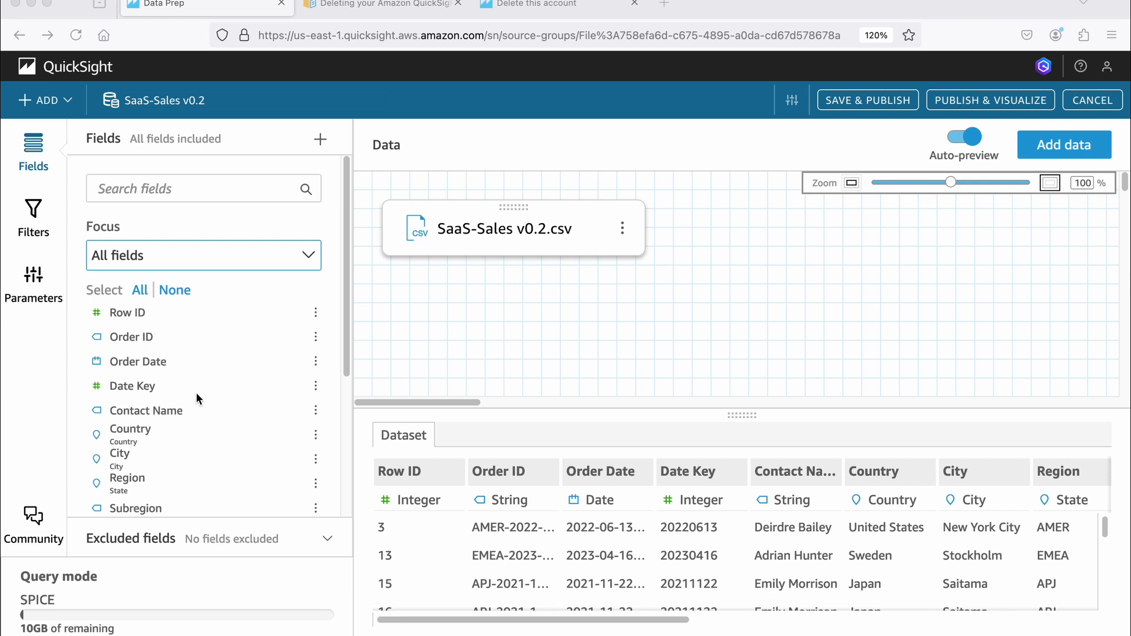
- Change the data type of the Order Date field to String
click(317, 361)
click(318, 362)
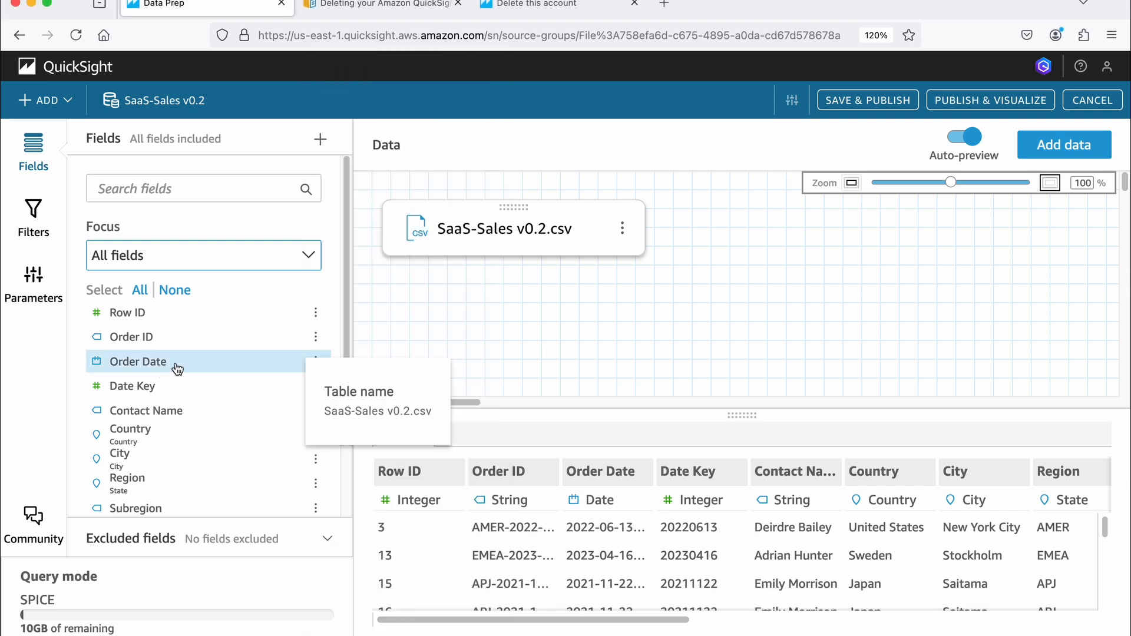
click(322, 368)
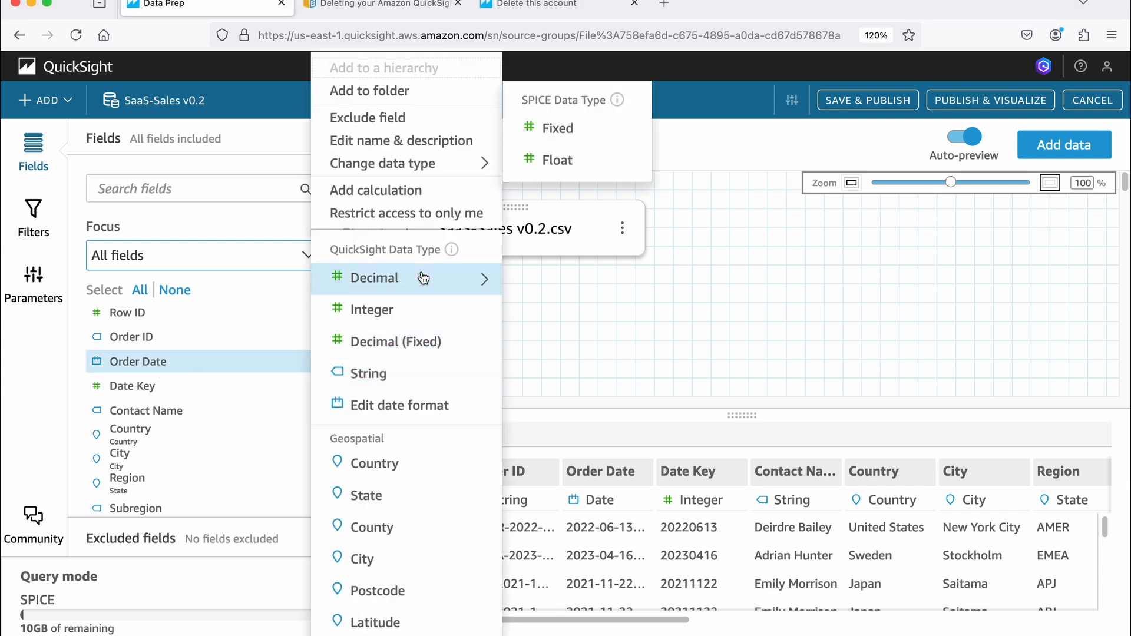
mouse_move(436, 165)
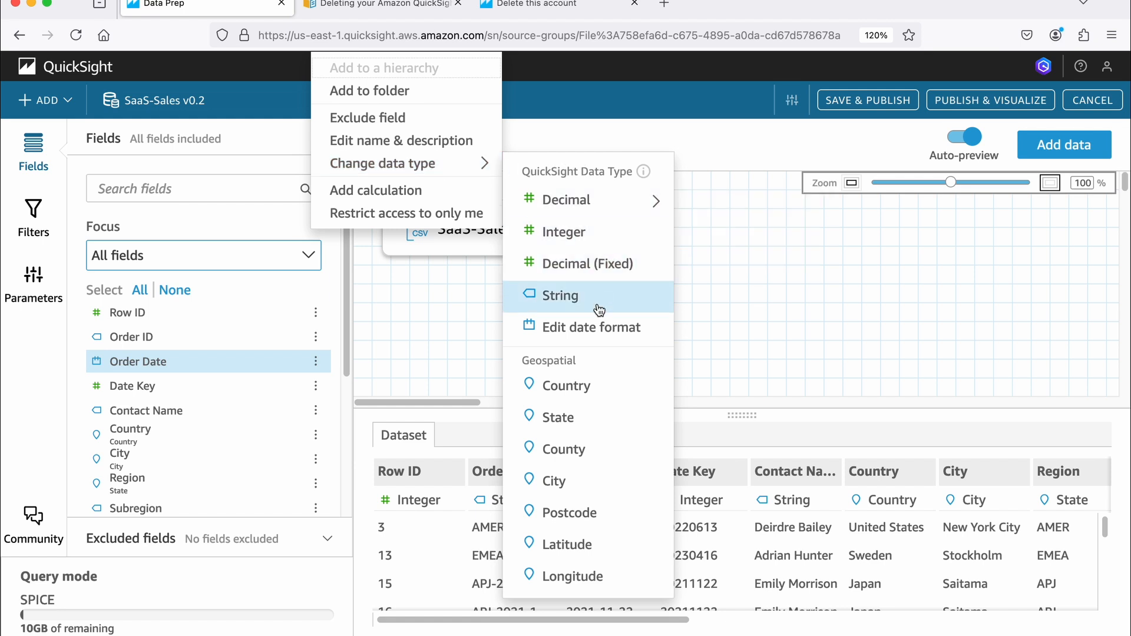
click(567, 304)
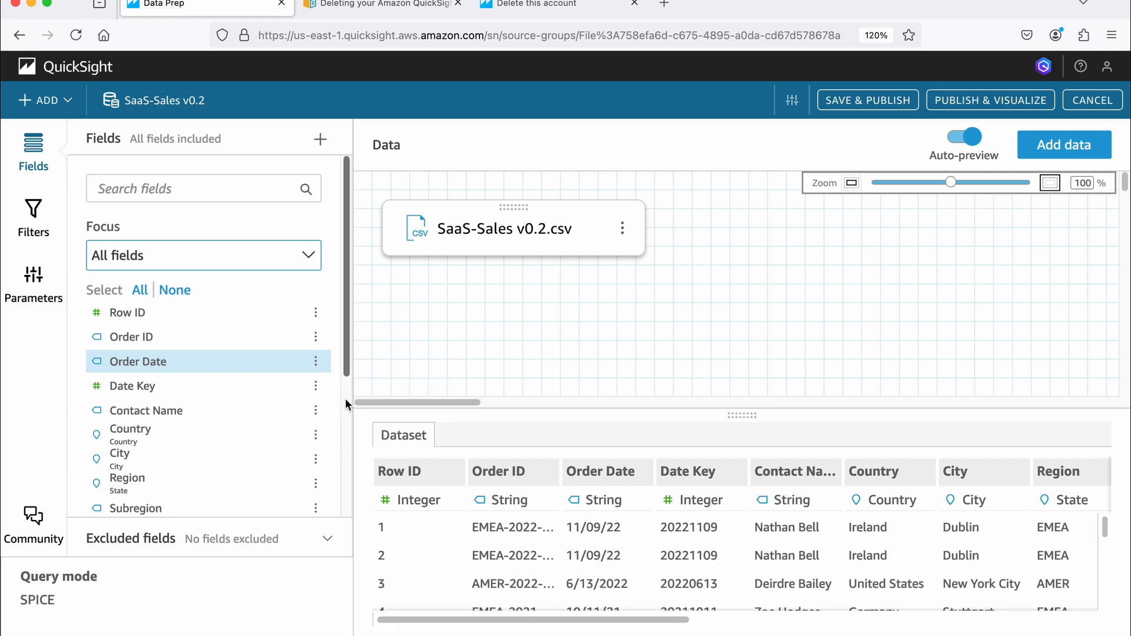
- Set the Order Date field's data type back to Date
click(316, 362)
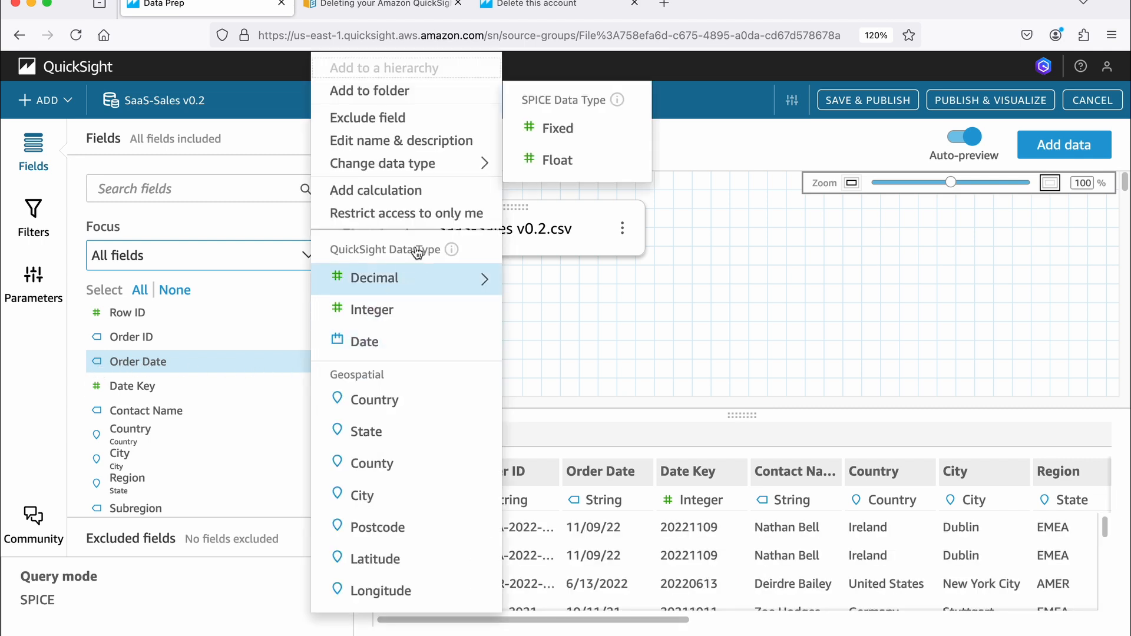
mouse_move(486, 171)
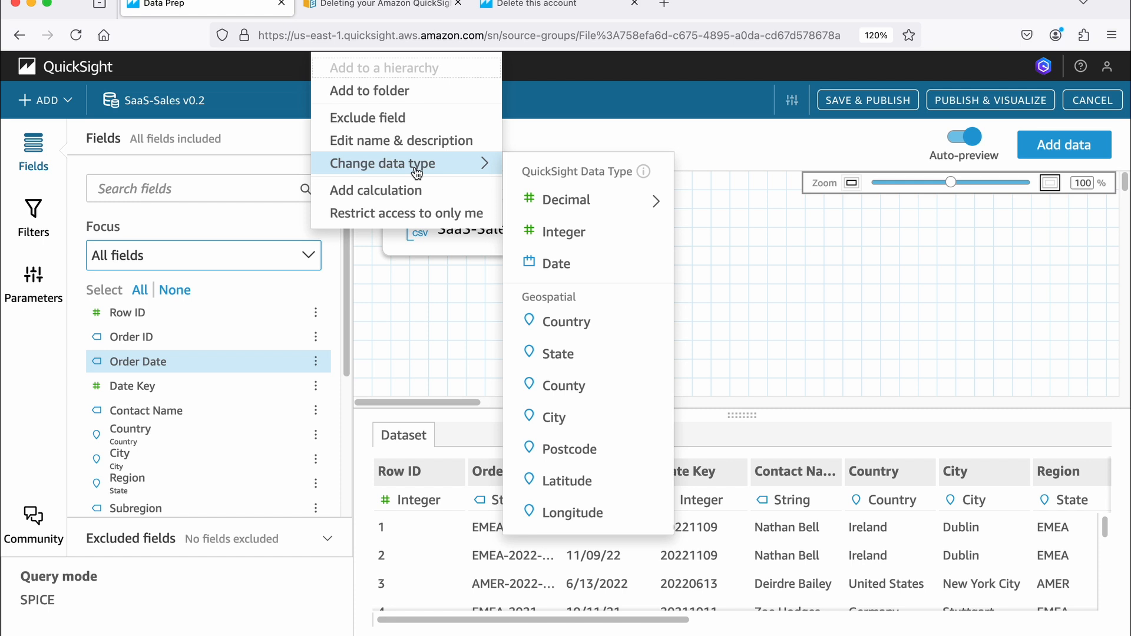
click(558, 267)
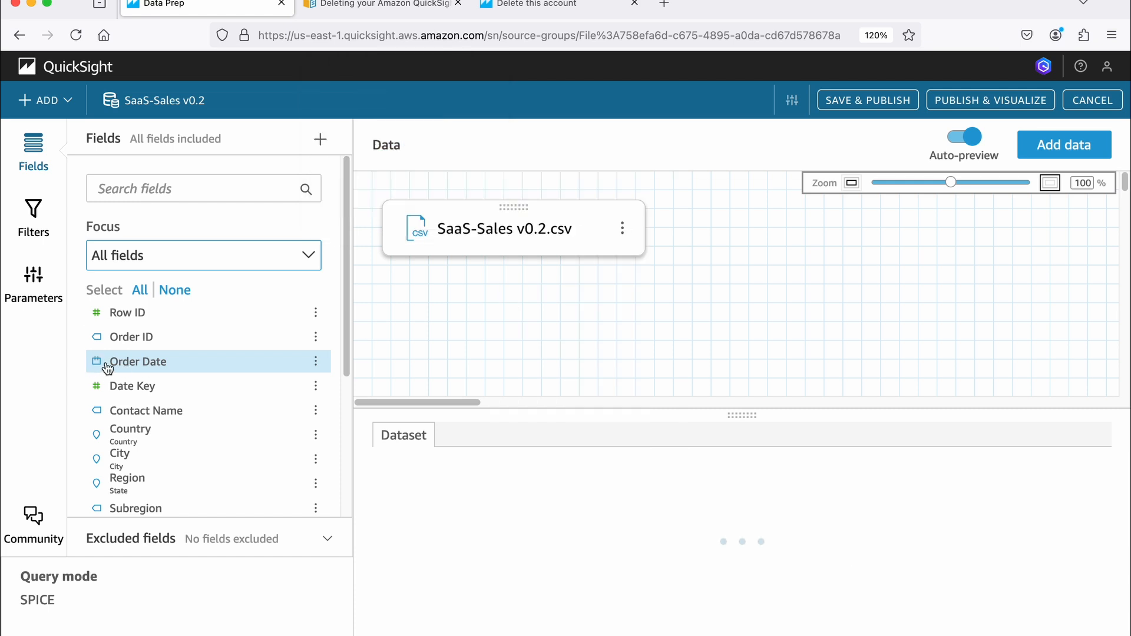
- Save and publish the prepared dataset, and open the available actions for SaaS-Sales v0.2 in the dataset list
click(873, 101)
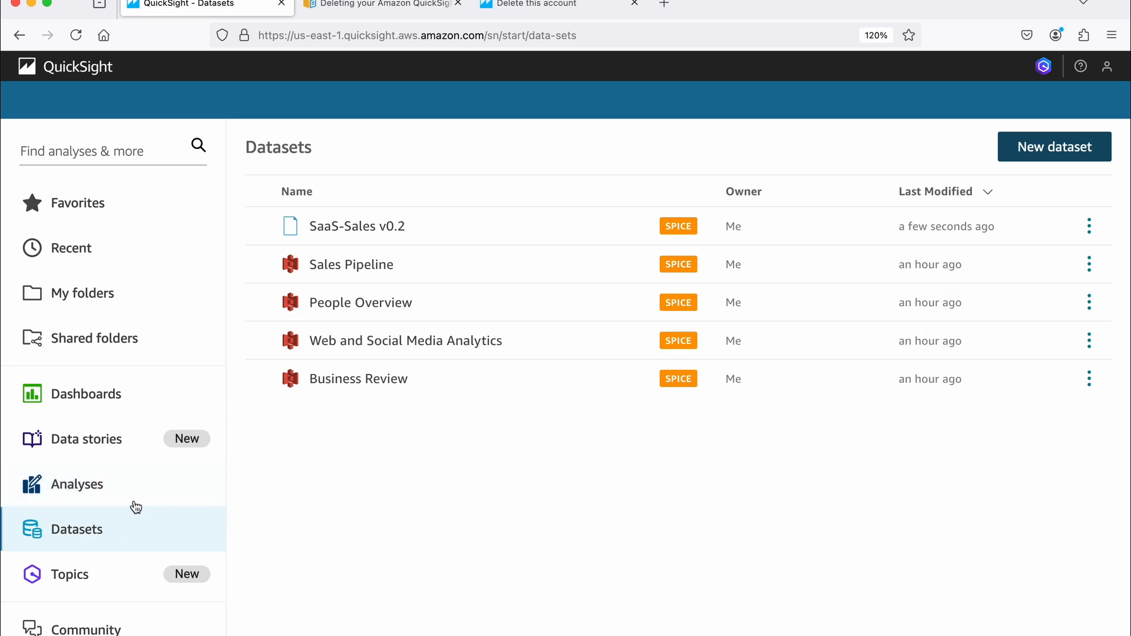
click(1089, 226)
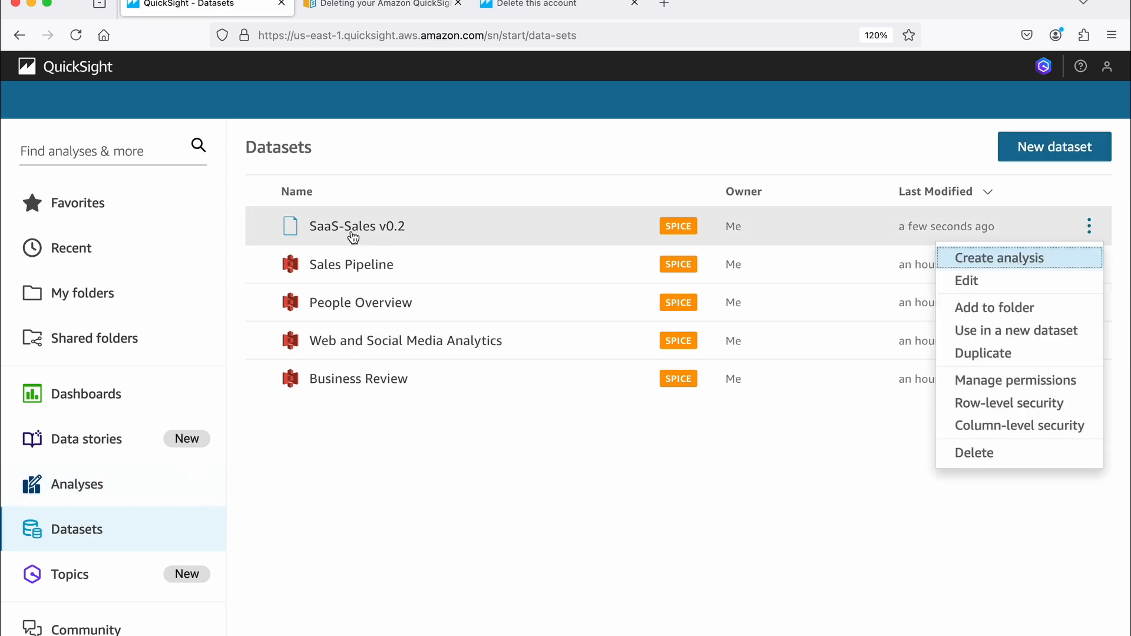
- Create an analysis from the SaaS-Sales v0.2 dataset with an interactive sheet, Tiled layout, optimized for 1600px
click(982, 262)
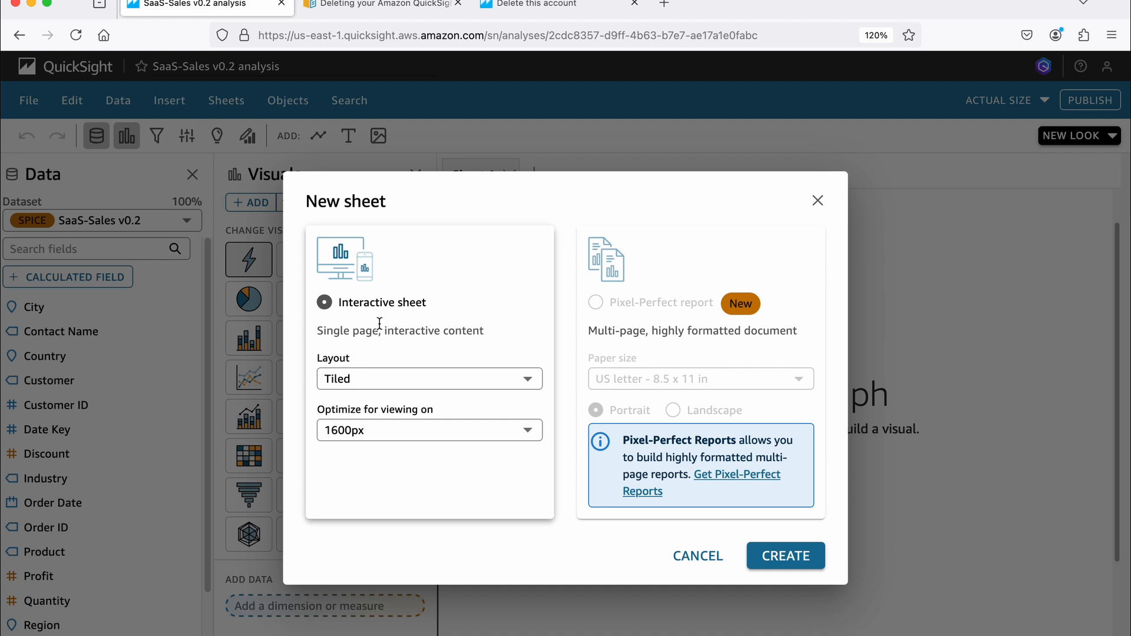
click(787, 557)
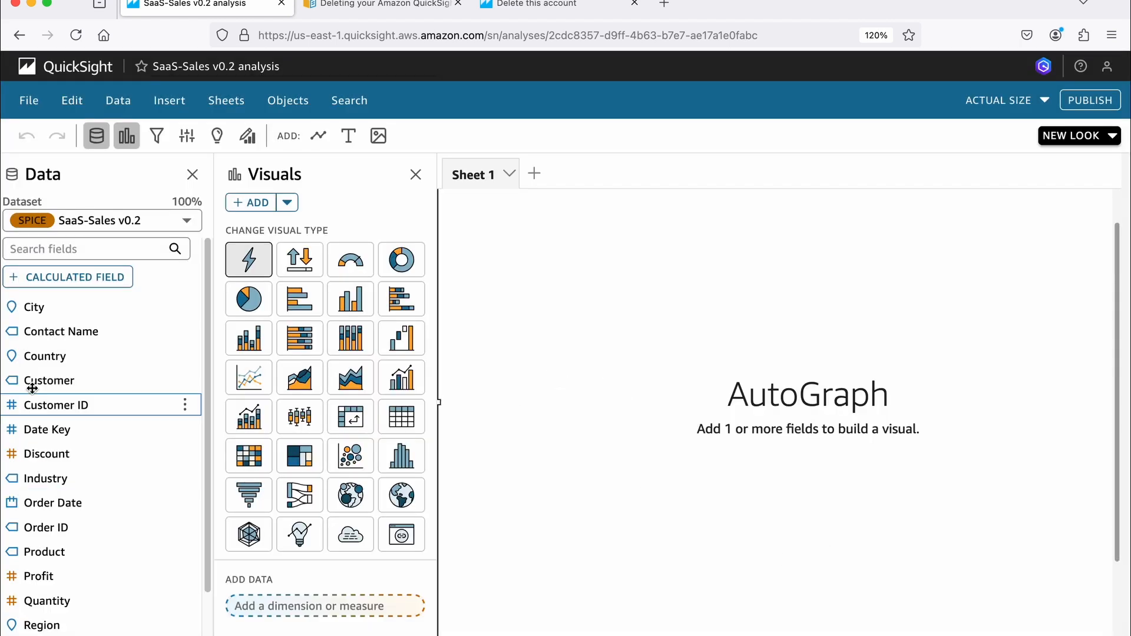
scroll(59, 562, down, 3)
scroll(58, 562, up, 3)
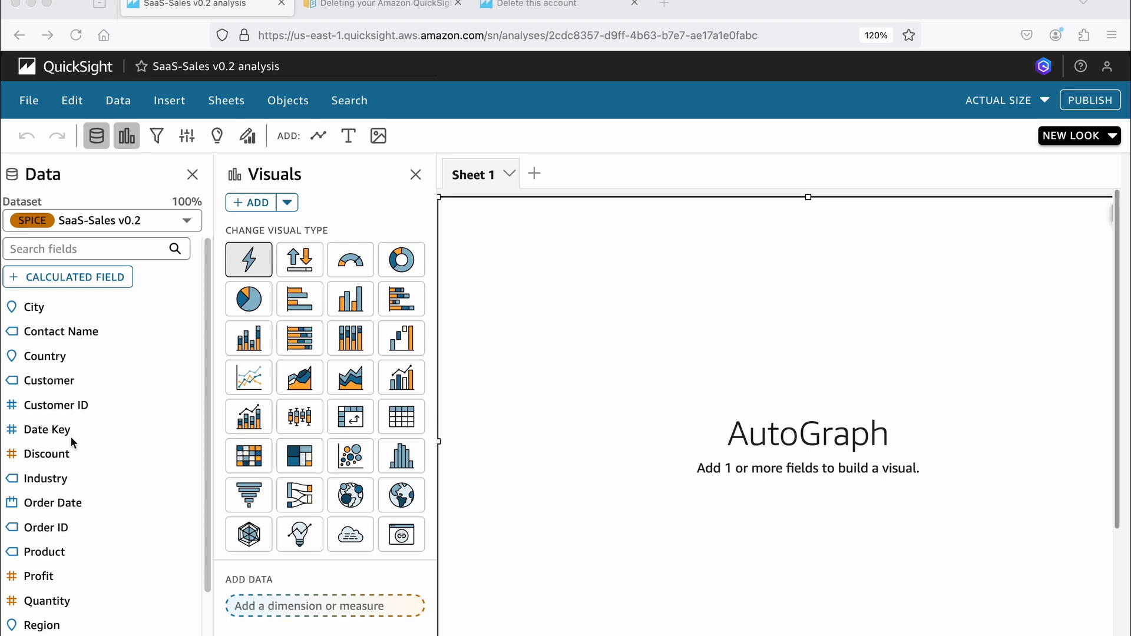
- Build an AutoGraph visual from the Order Date and Profit fields
scroll(83, 465, down, 1)
click(74, 486)
scroll(94, 500, down, 3)
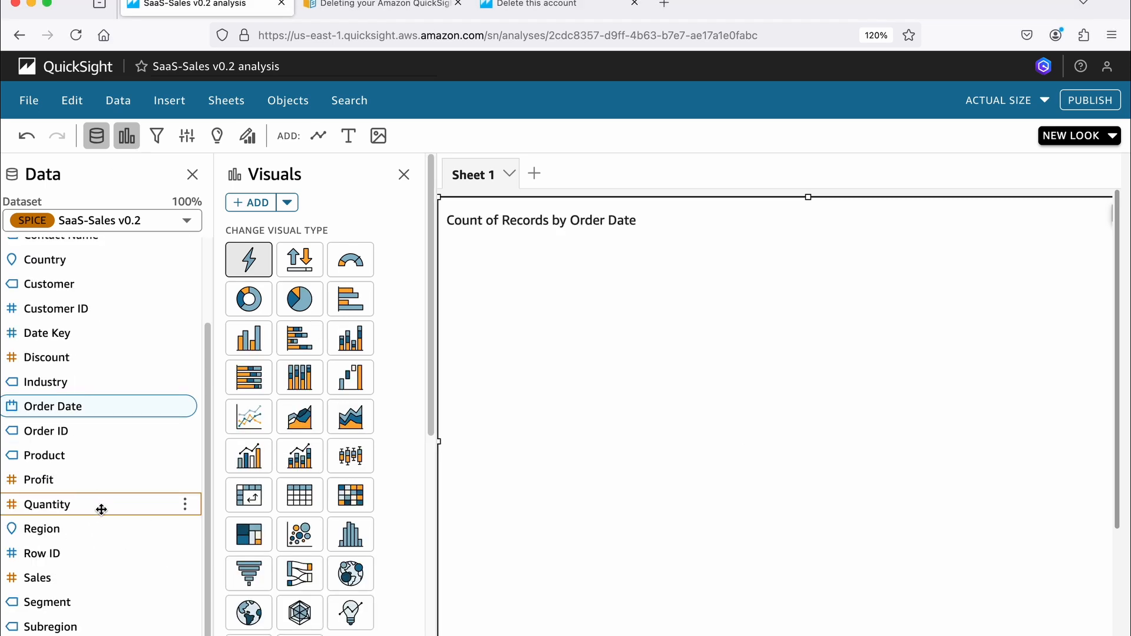
click(50, 479)
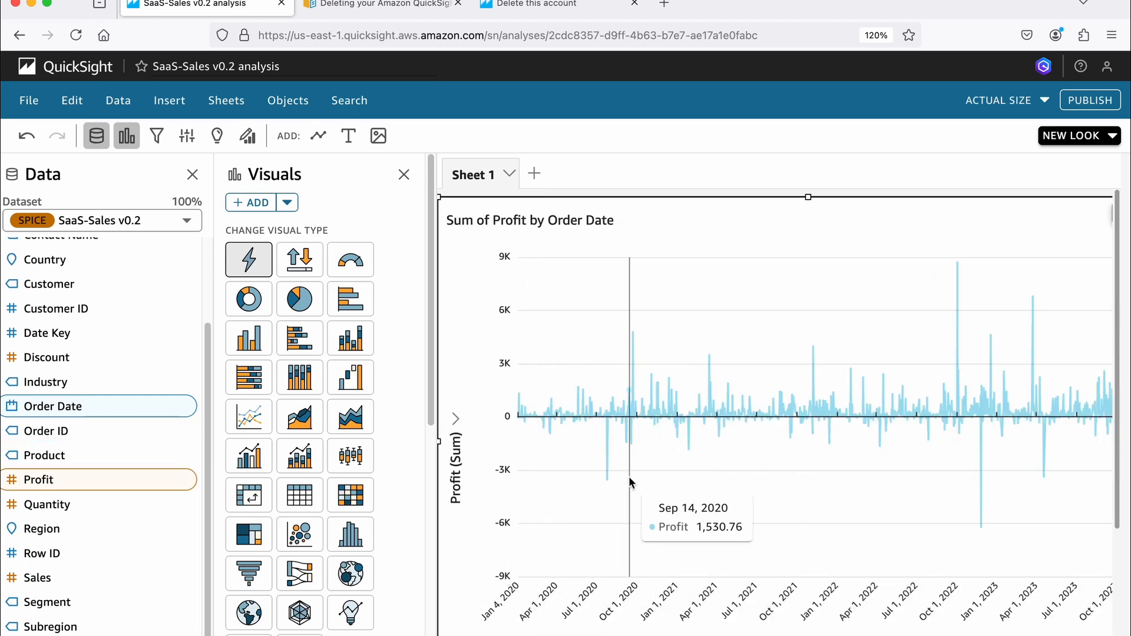
- Aggregate the Order Date axis of the profit chart by Month
scroll(660, 468, down, 1)
scroll(698, 459, down, 2)
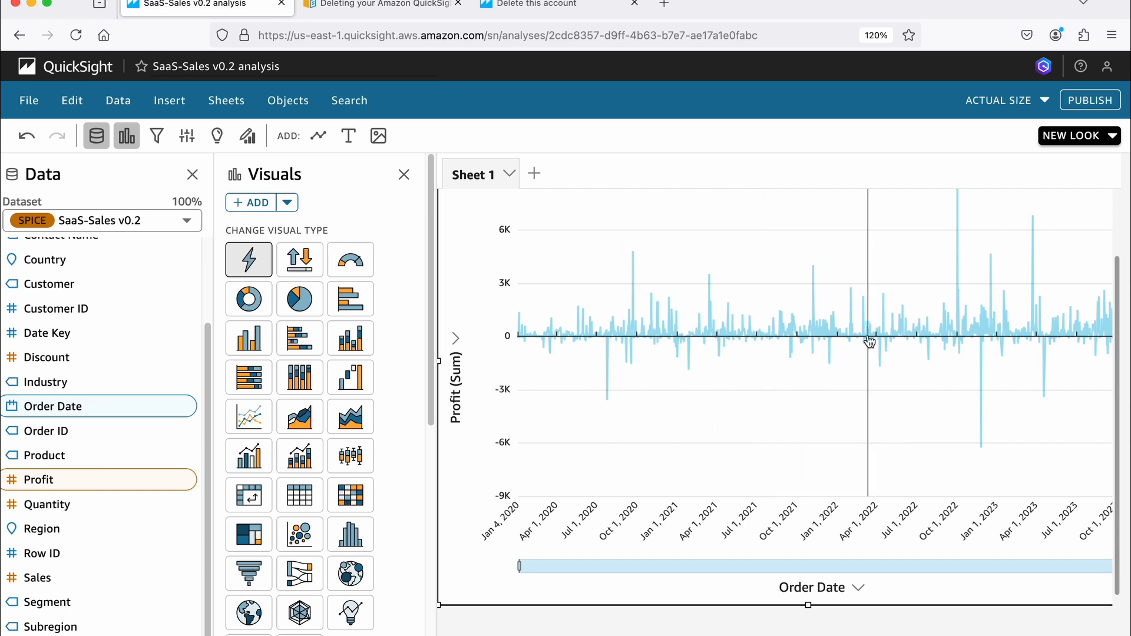
scroll(853, 530, down, 2)
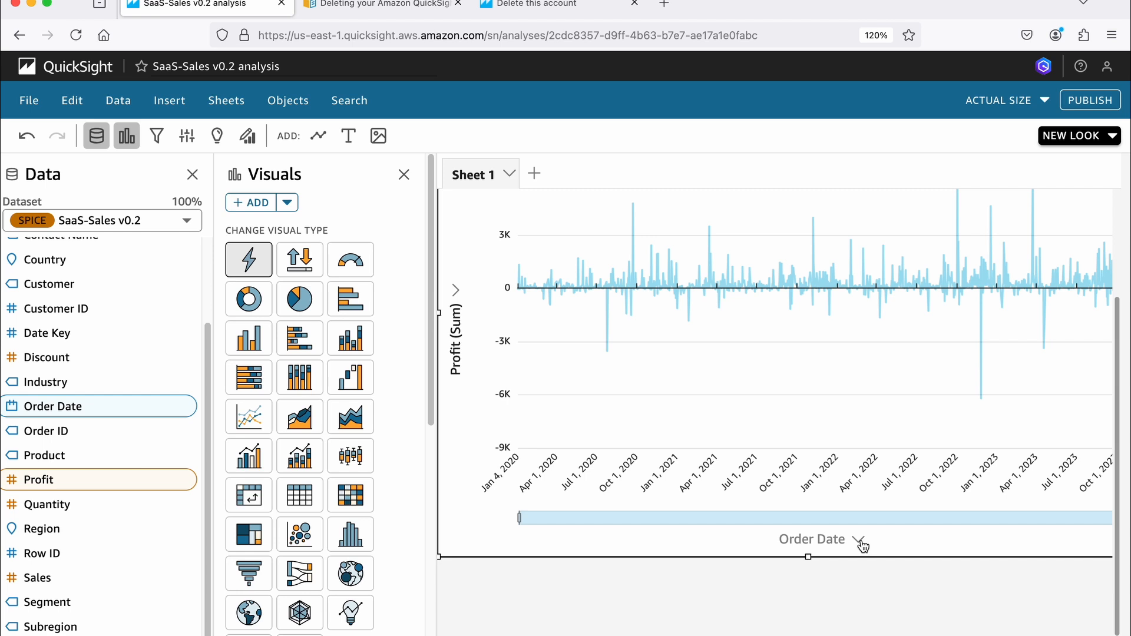
click(857, 545)
mouse_move(866, 527)
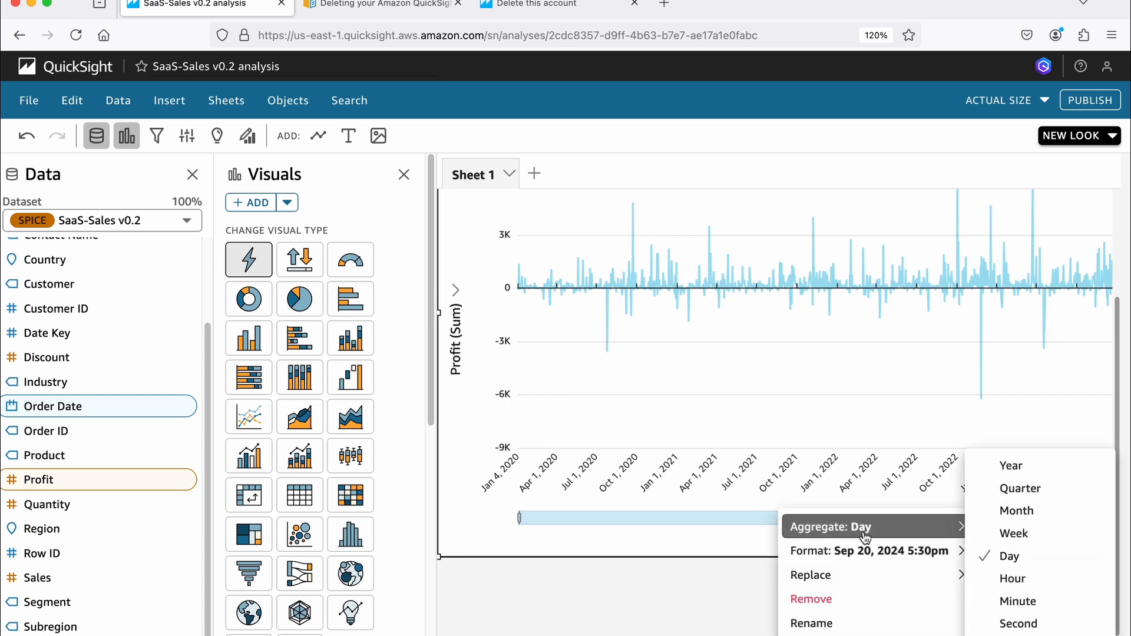
click(1028, 512)
scroll(830, 440, down, 2)
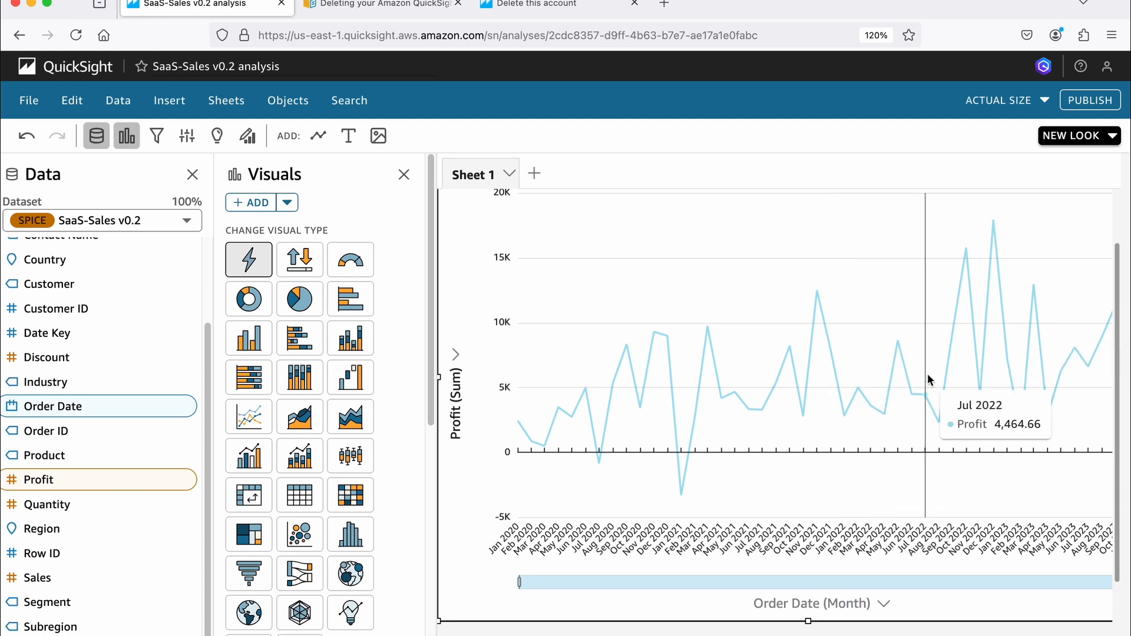
scroll(927, 373, down, 3)
click(884, 528)
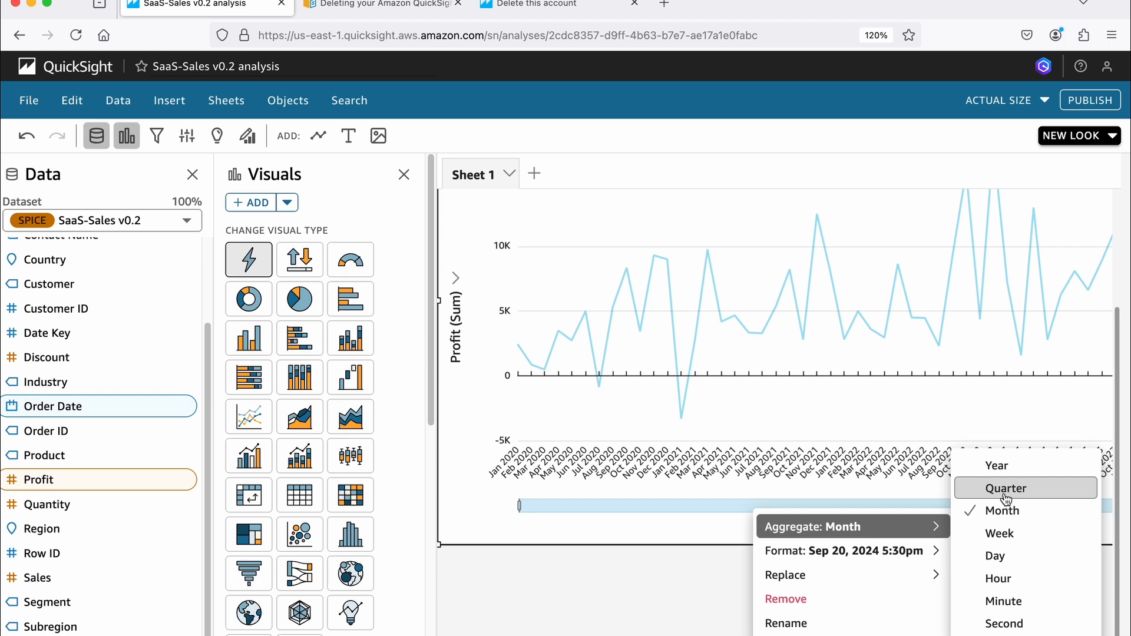
scroll(671, 380, up, 5)
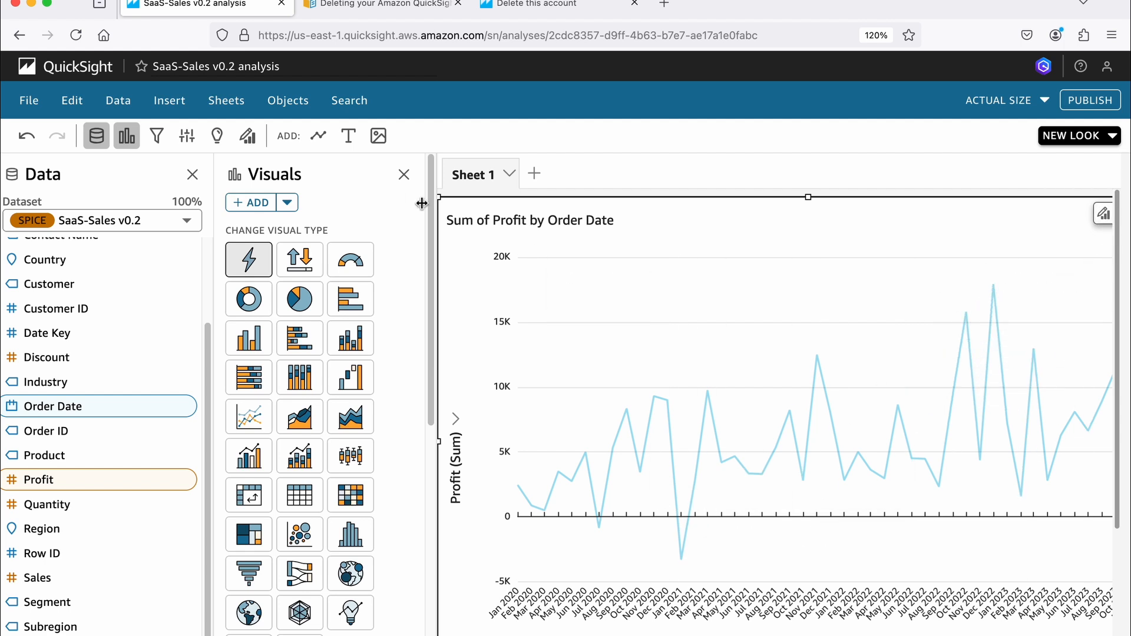
- Hide the list of visual types and change the profit chart's title to "Profit per month"
click(404, 175)
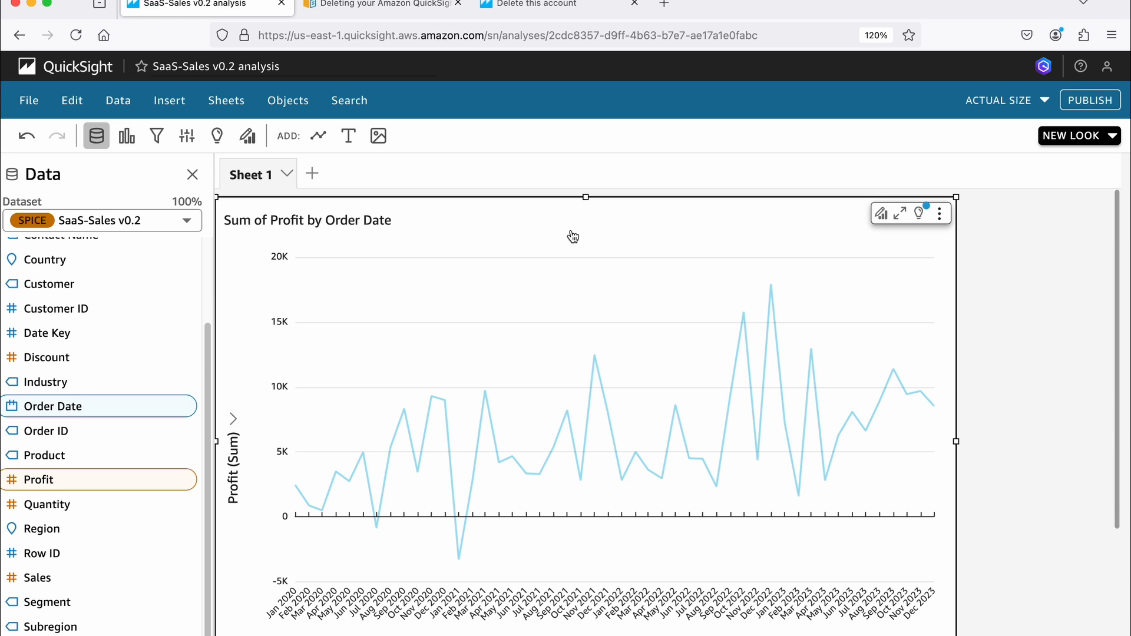
click(878, 212)
click(949, 242)
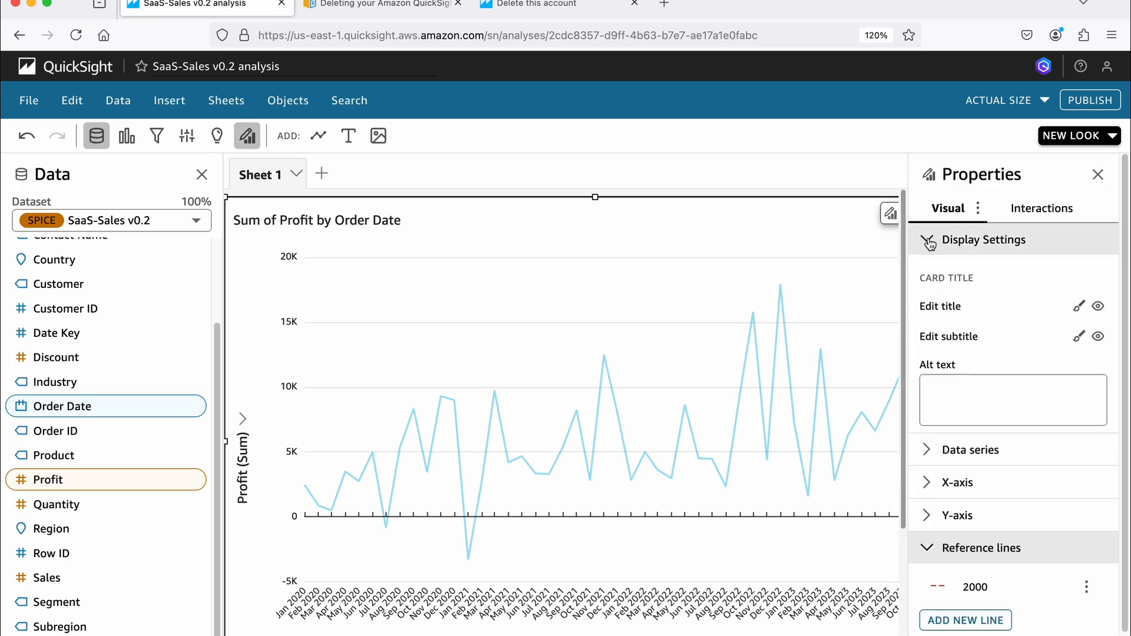
click(1078, 308)
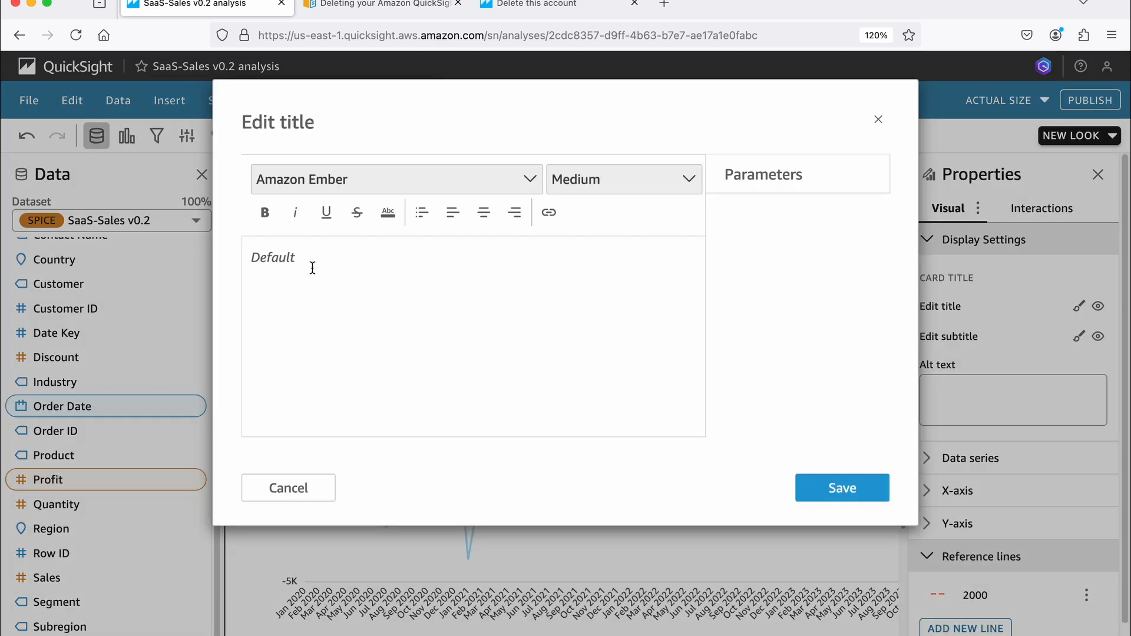
click(323, 252)
text(Profit per month)
click(842, 488)
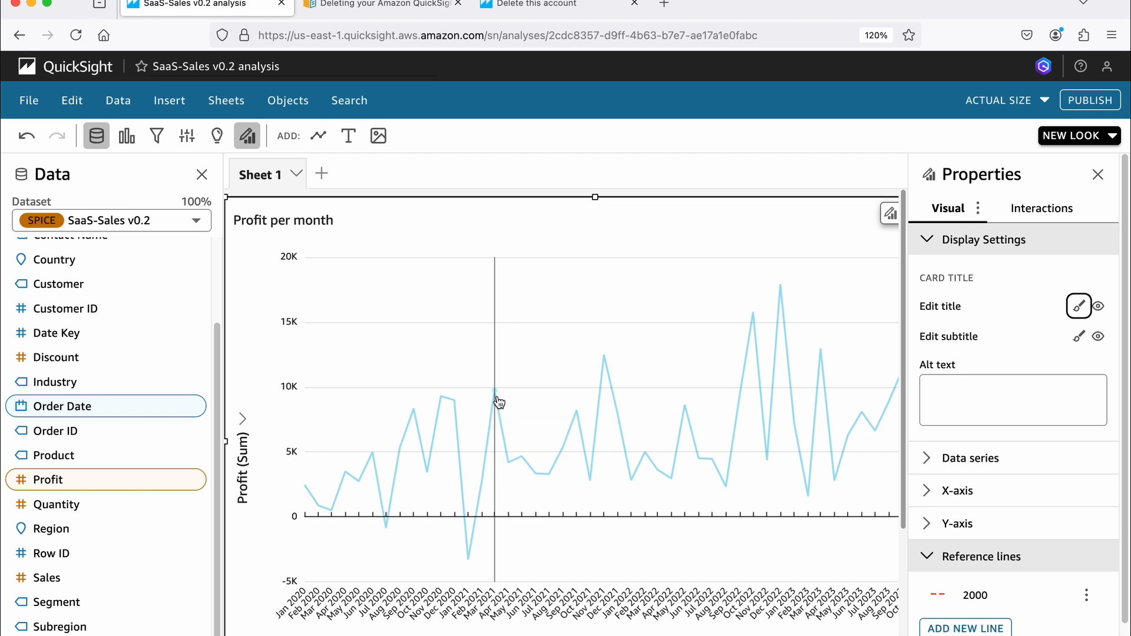
- Turn the data labels of the Profit per month chart on and off again
mouse_move(499, 401)
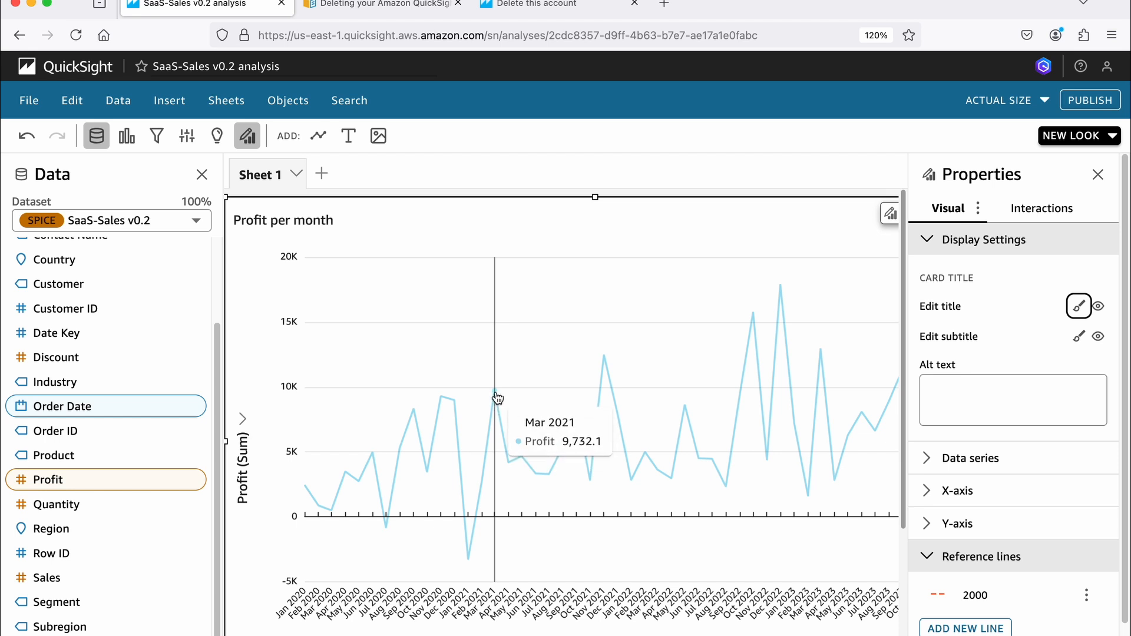
scroll(1044, 379, down, 1)
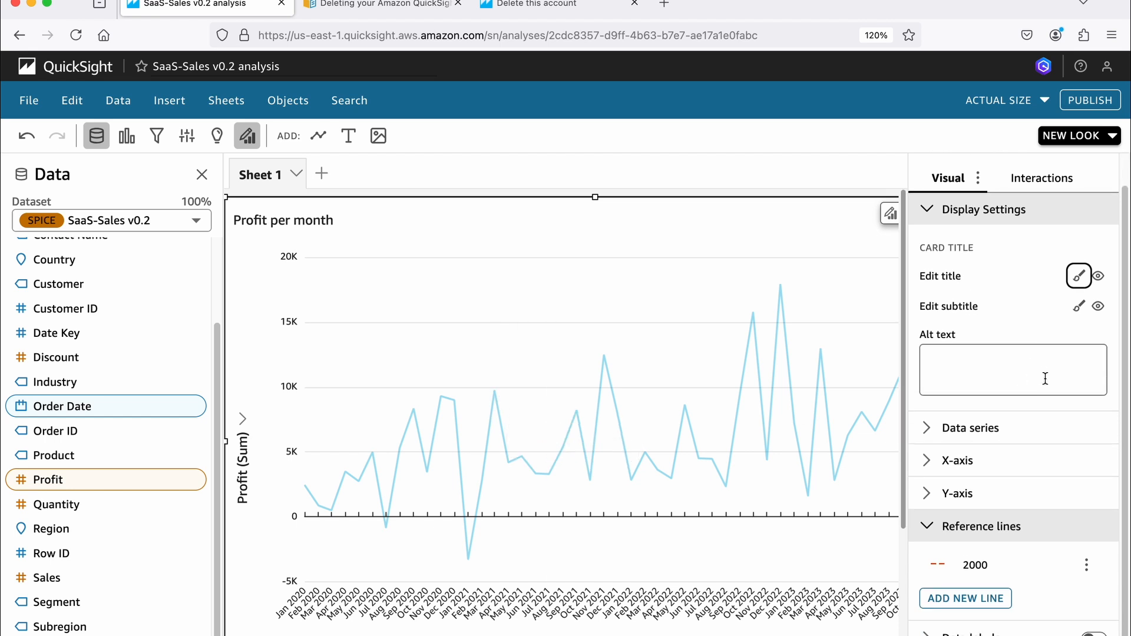
click(981, 526)
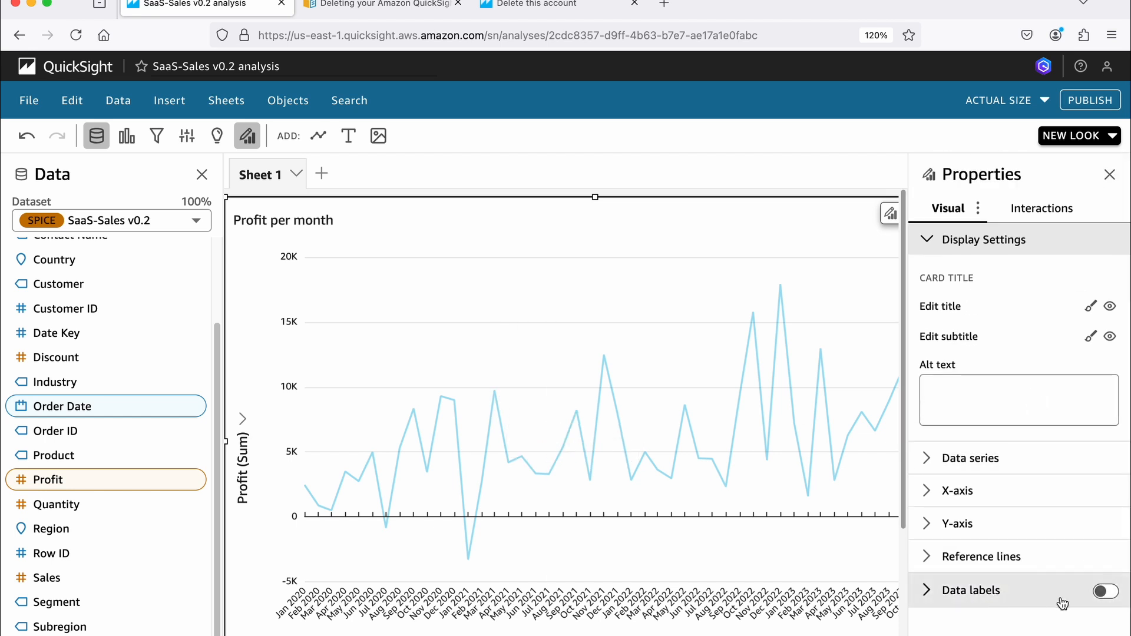
click(1104, 592)
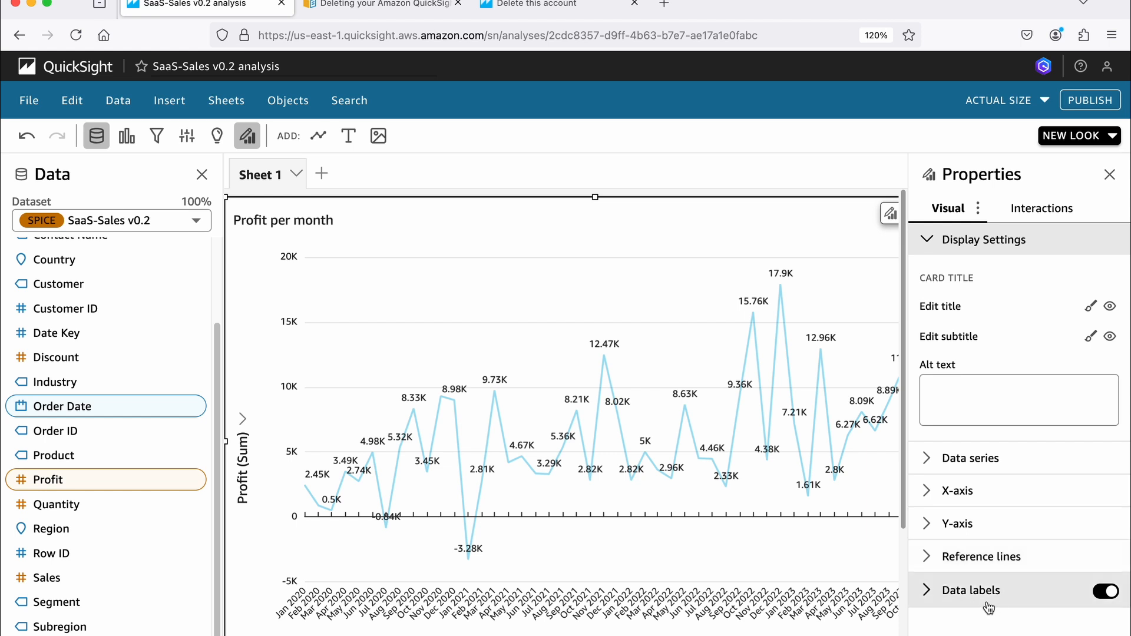
click(1103, 593)
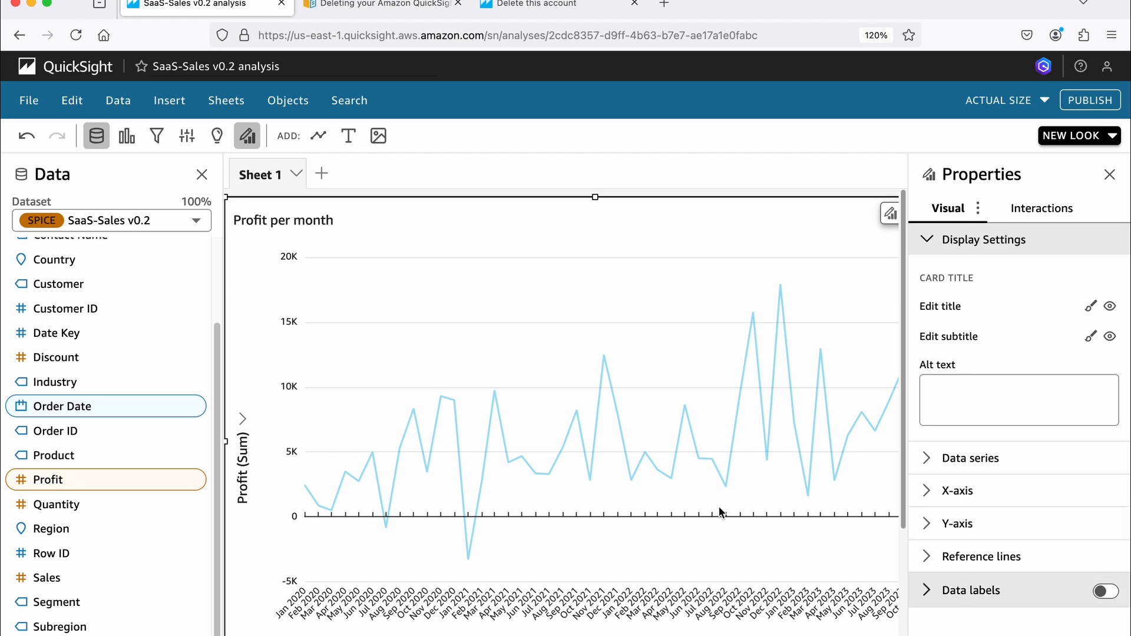
mouse_move(603, 356)
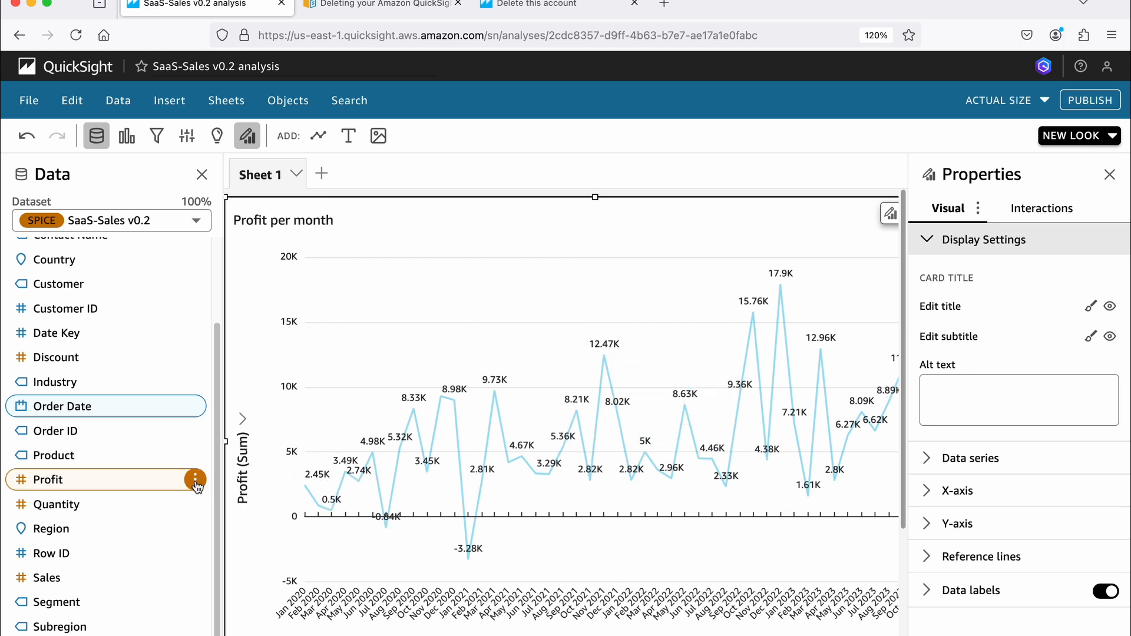
- Show the Profit field as Currency and turn off the chart's data labels
click(196, 484)
mouse_move(243, 554)
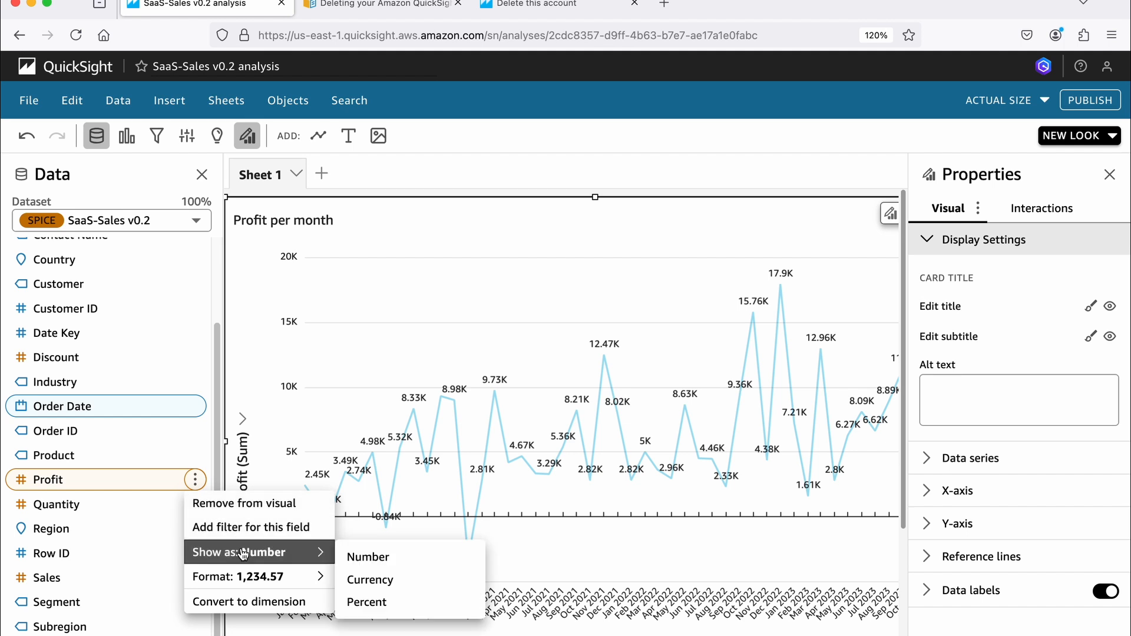
click(371, 580)
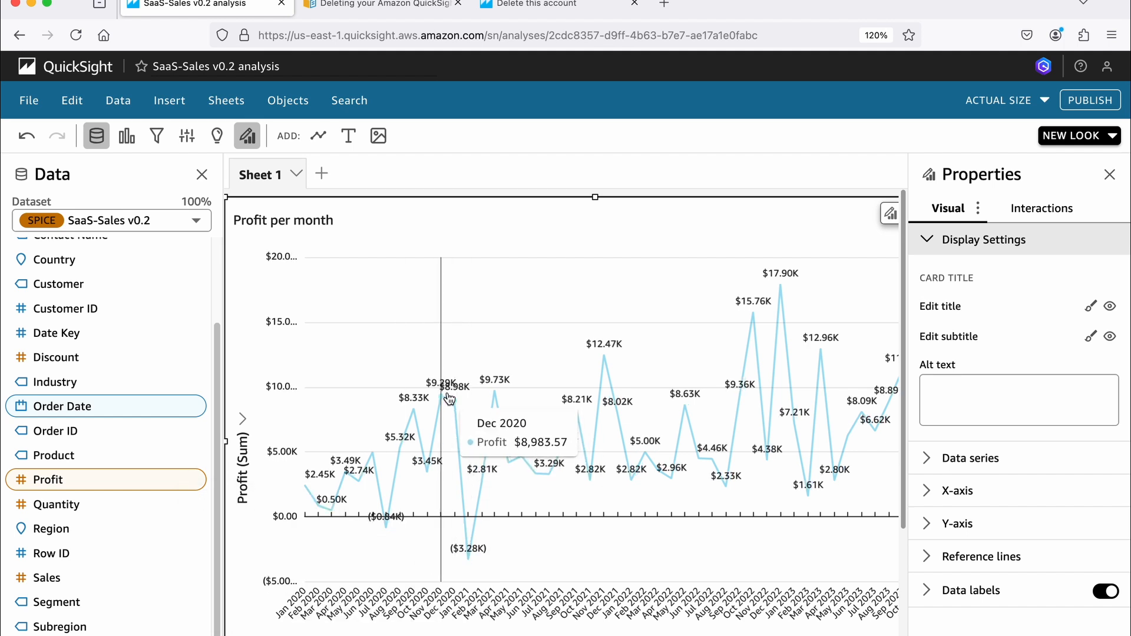
click(1105, 593)
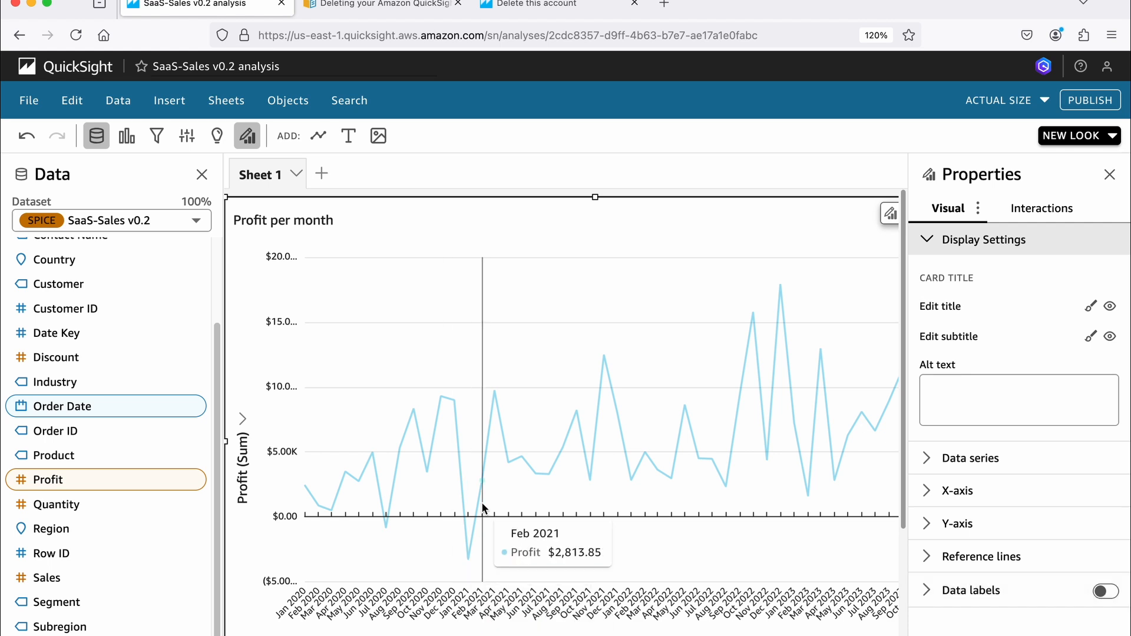
- Add a constant reference line with the value 11000 to the Profit per month chart
scroll(526, 471, down, 1)
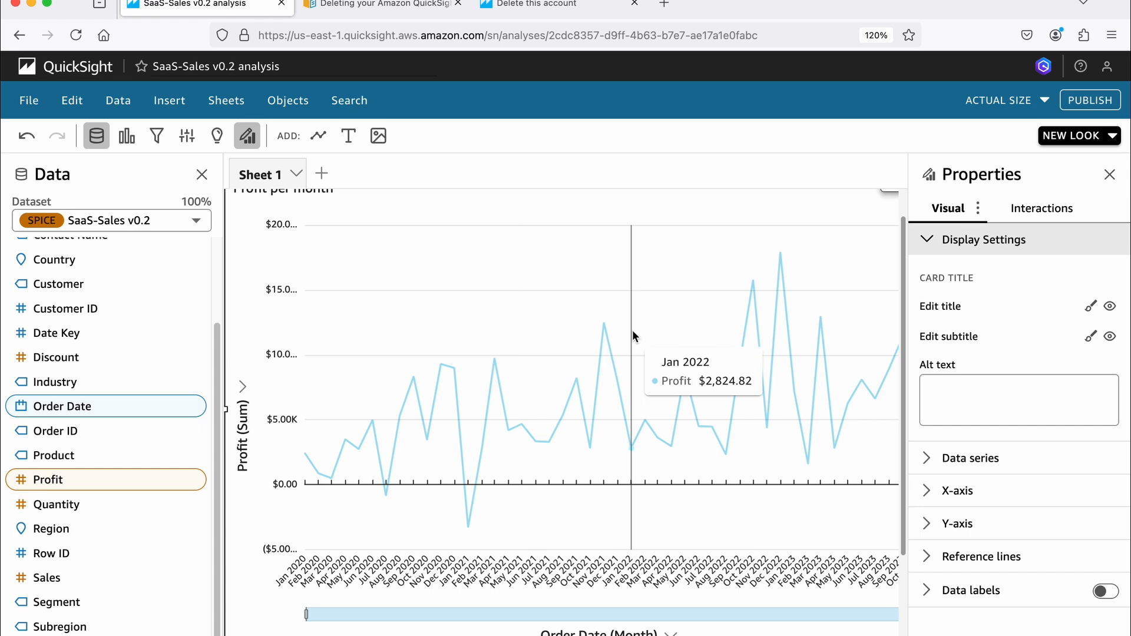
click(1035, 560)
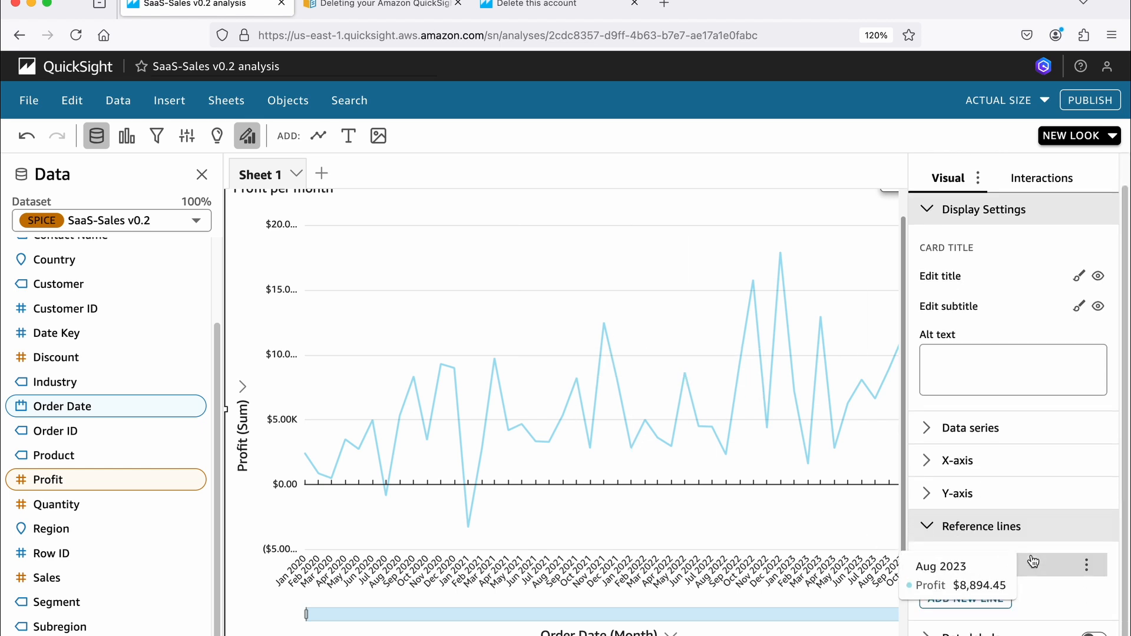
click(1001, 610)
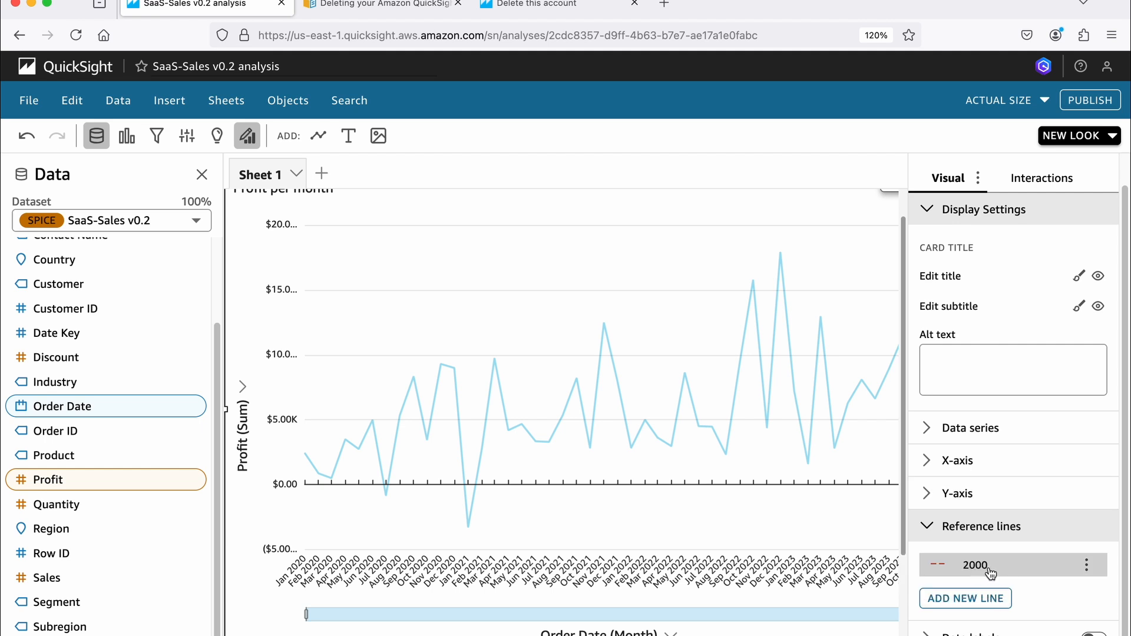
click(987, 599)
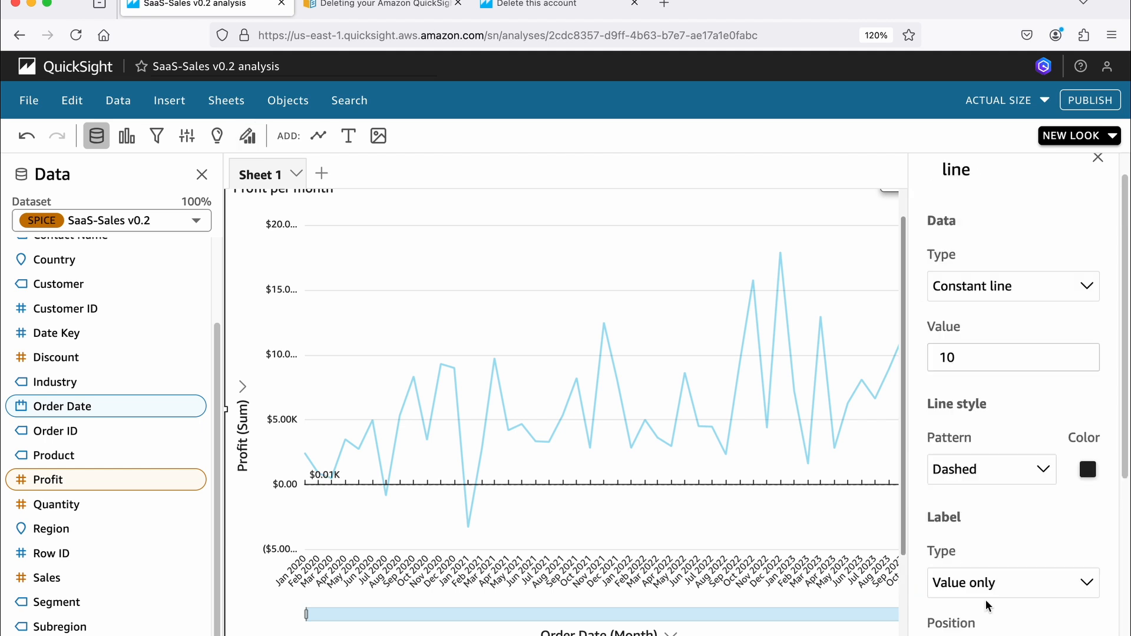
click(968, 339)
key(BackSpace)
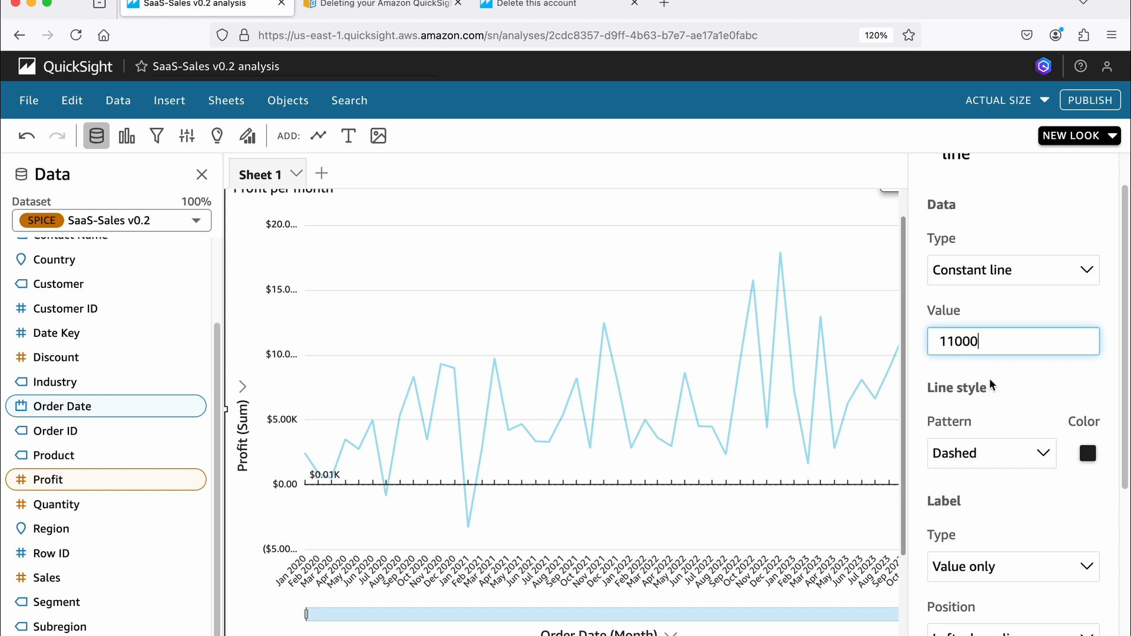
- Color the 11000 reference line red, apply it, and close the chart's properties
click(1088, 453)
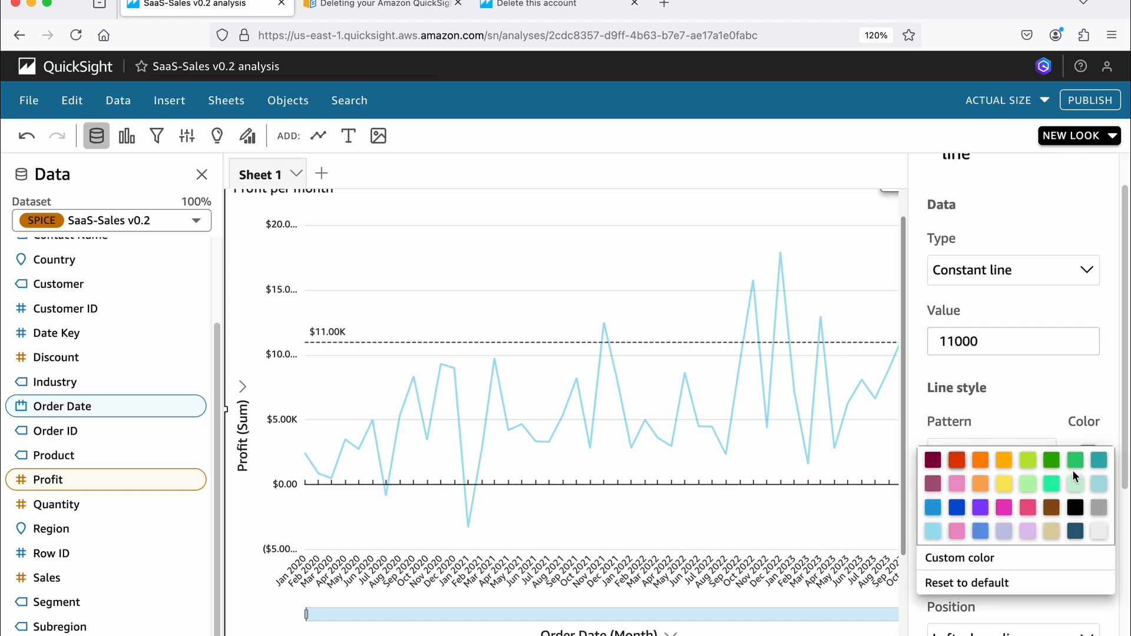
click(956, 460)
scroll(1013, 365, down, 5)
click(997, 616)
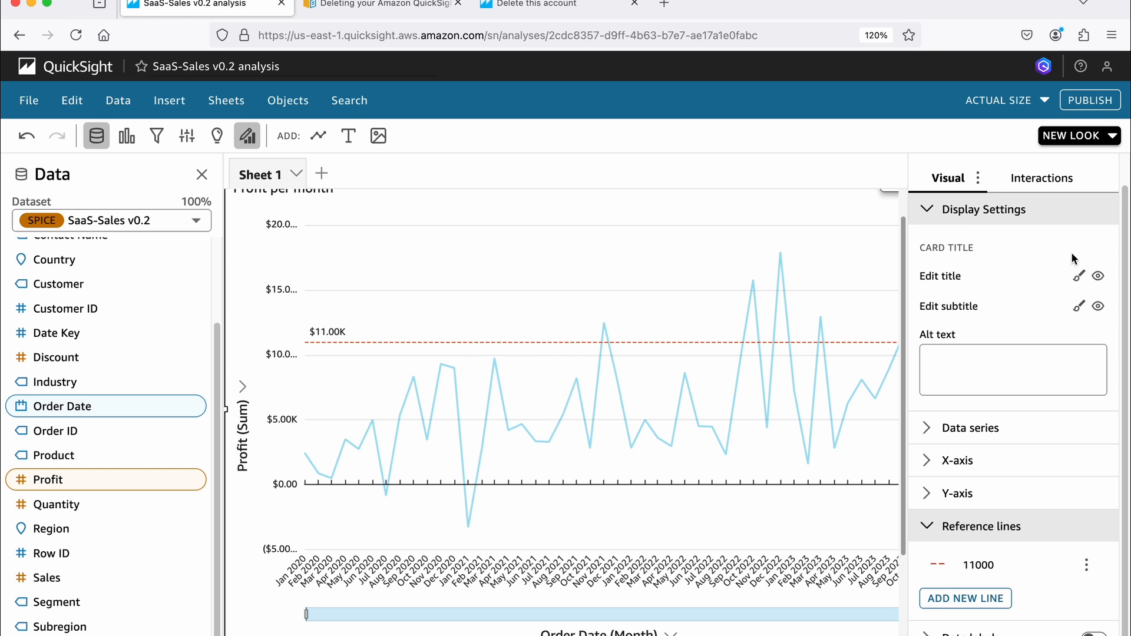
click(1097, 175)
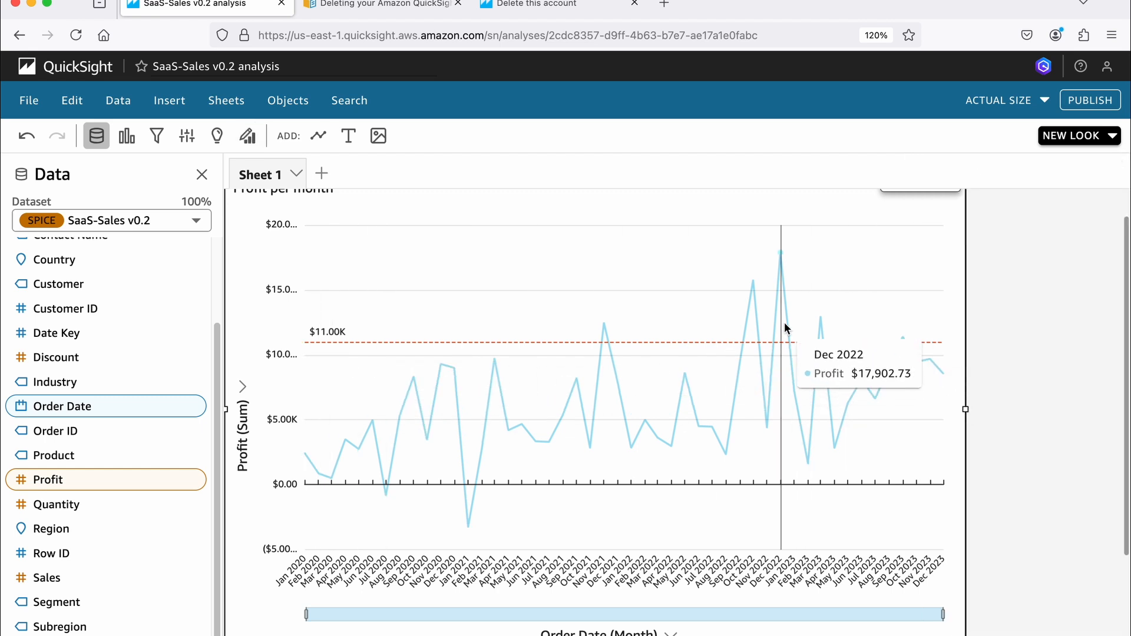
scroll(785, 327, up, 1)
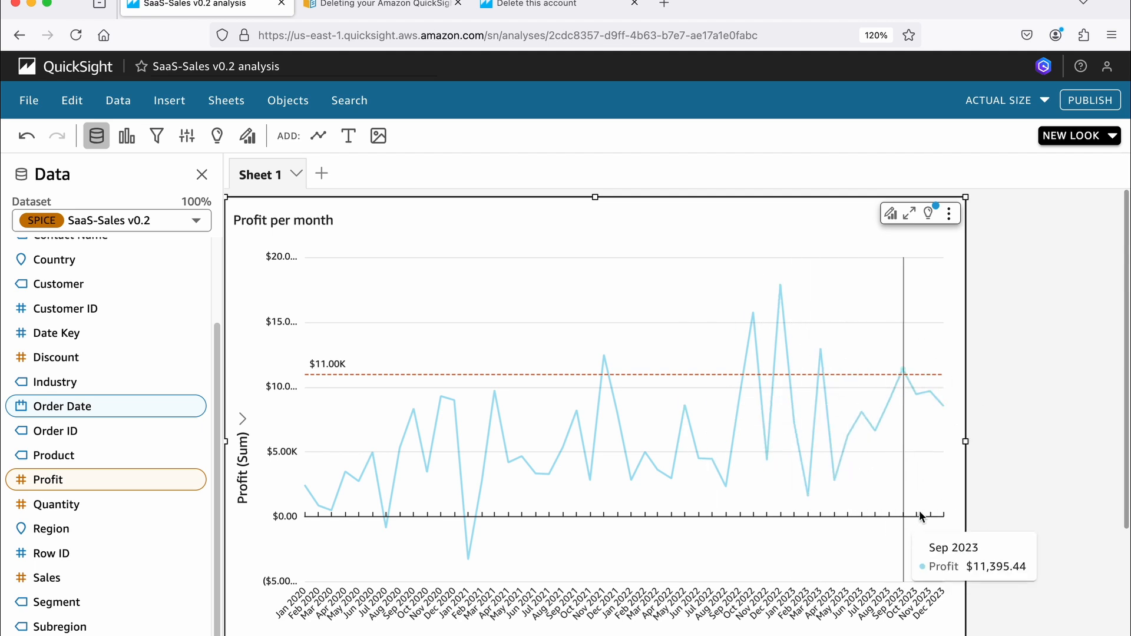
scroll(913, 516, down, 2)
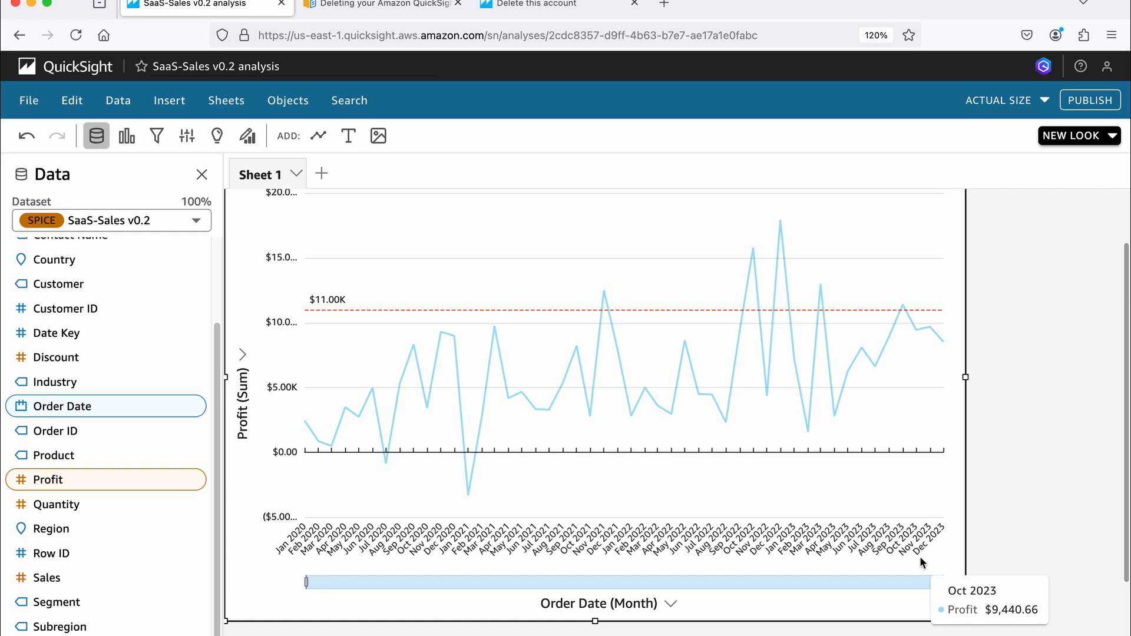
scroll(927, 539, up, 2)
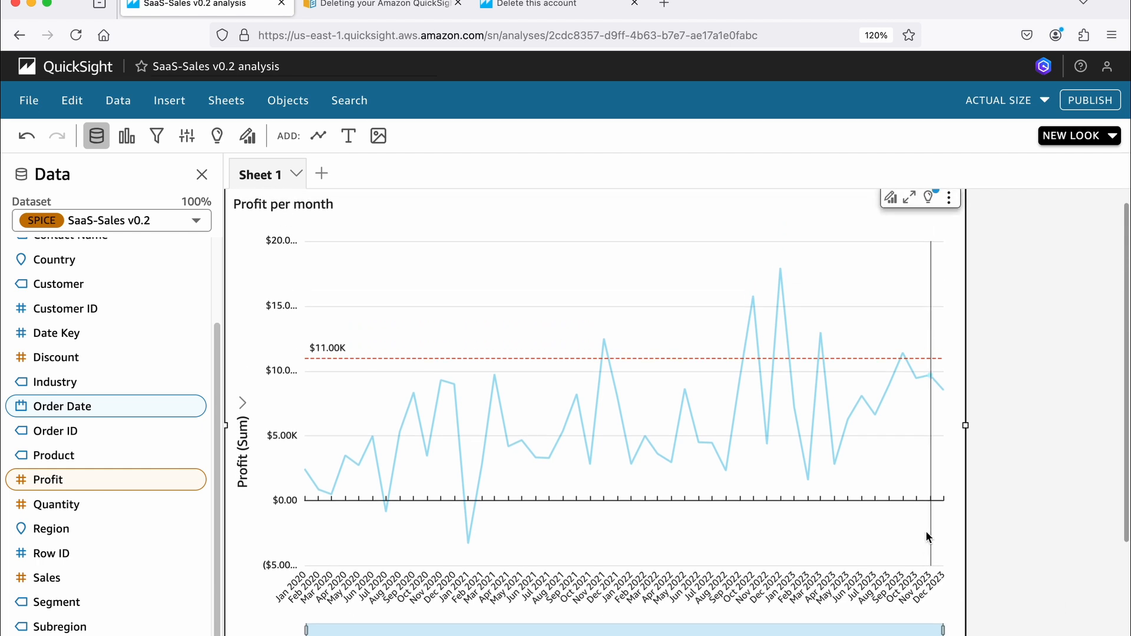
- Add a forecast of 6 periods forward to the Profit per month chart, apply it, and close the forecast properties
scroll(924, 525, up, 1)
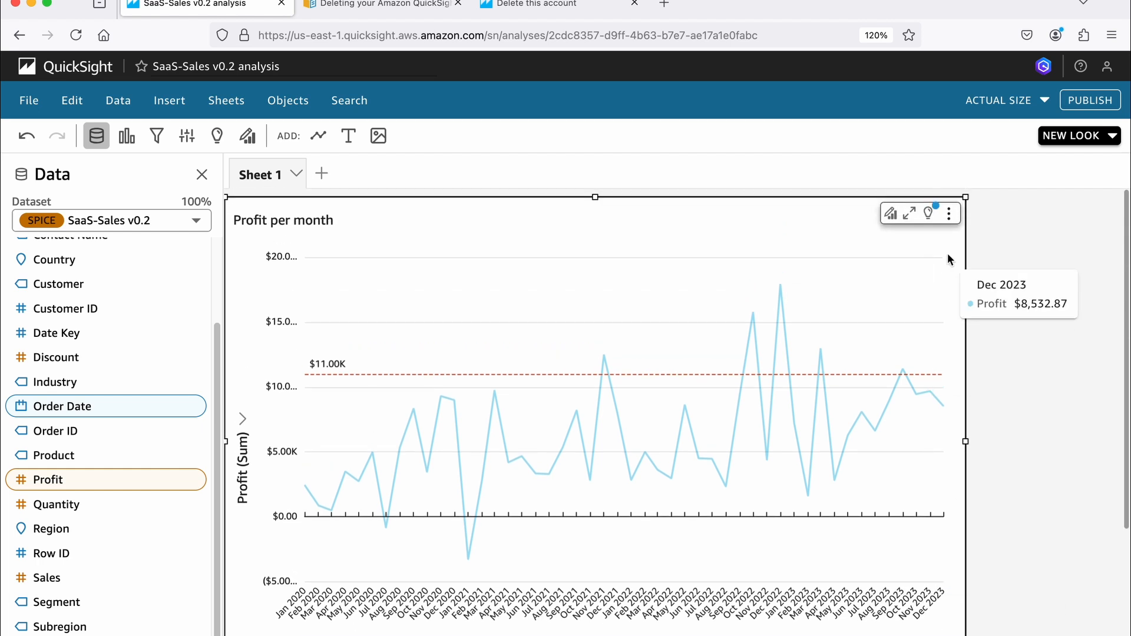
click(949, 214)
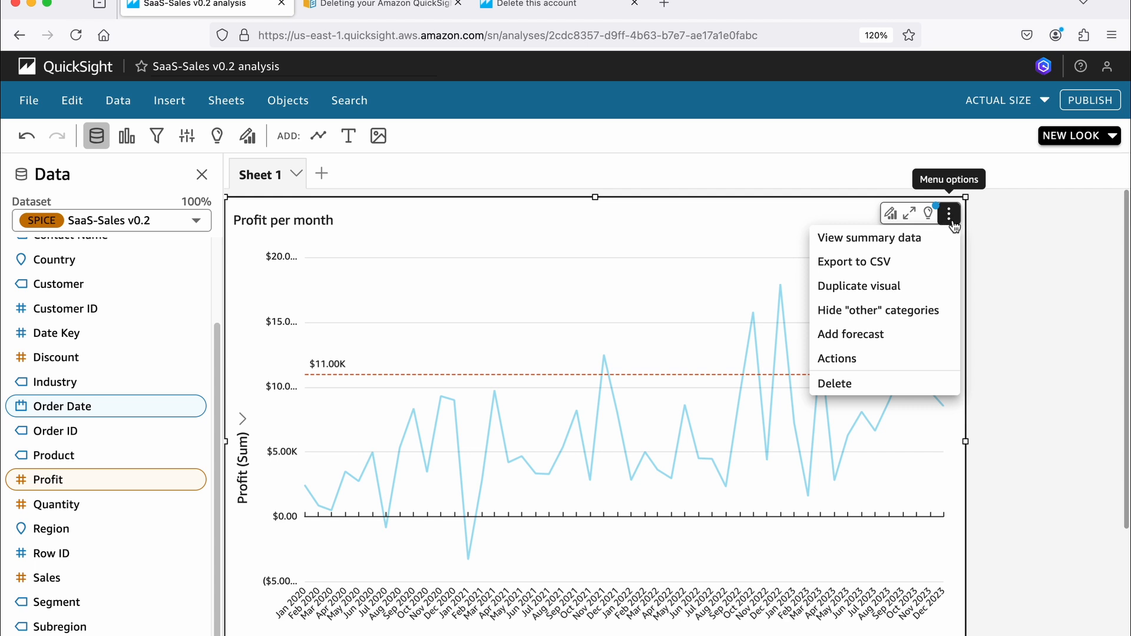
click(863, 339)
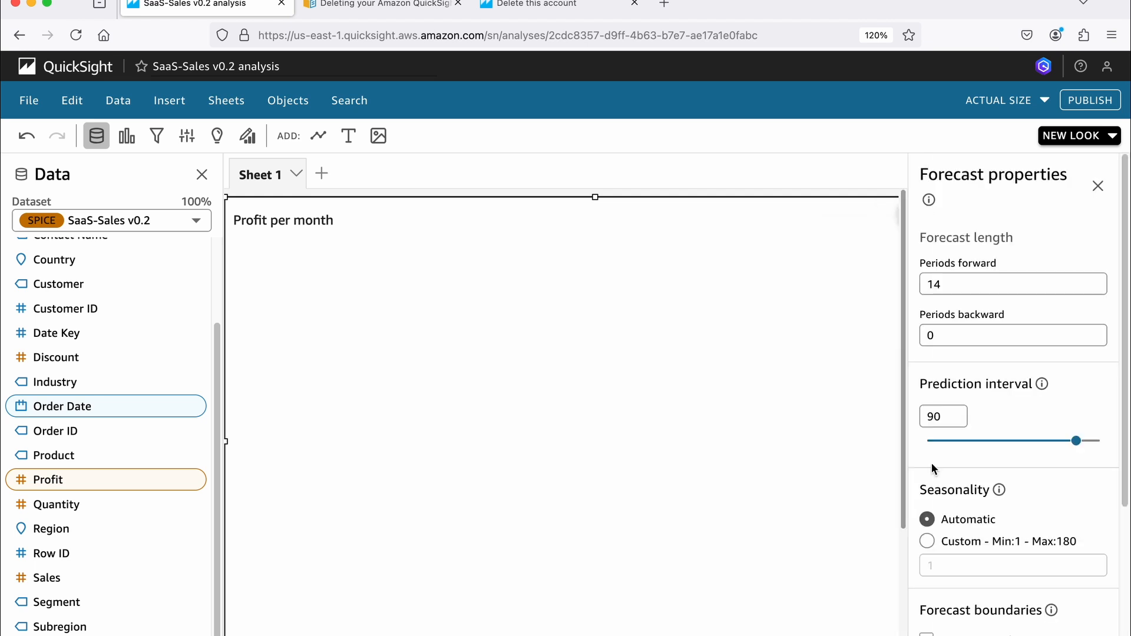
click(936, 285)
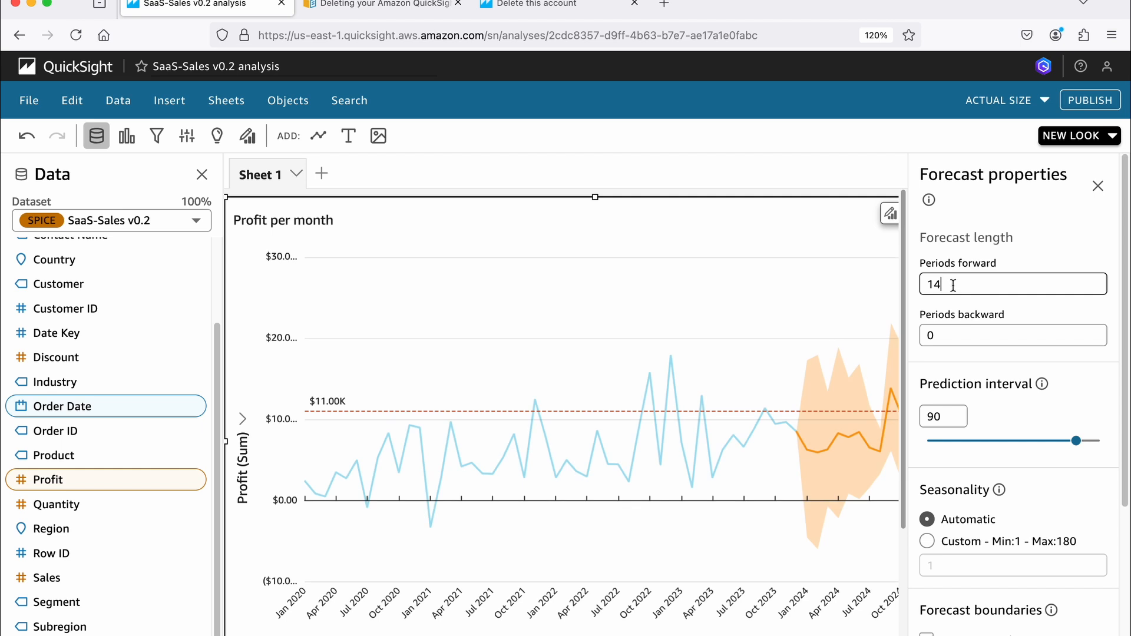
text(6)
scroll(1001, 295, down, 4)
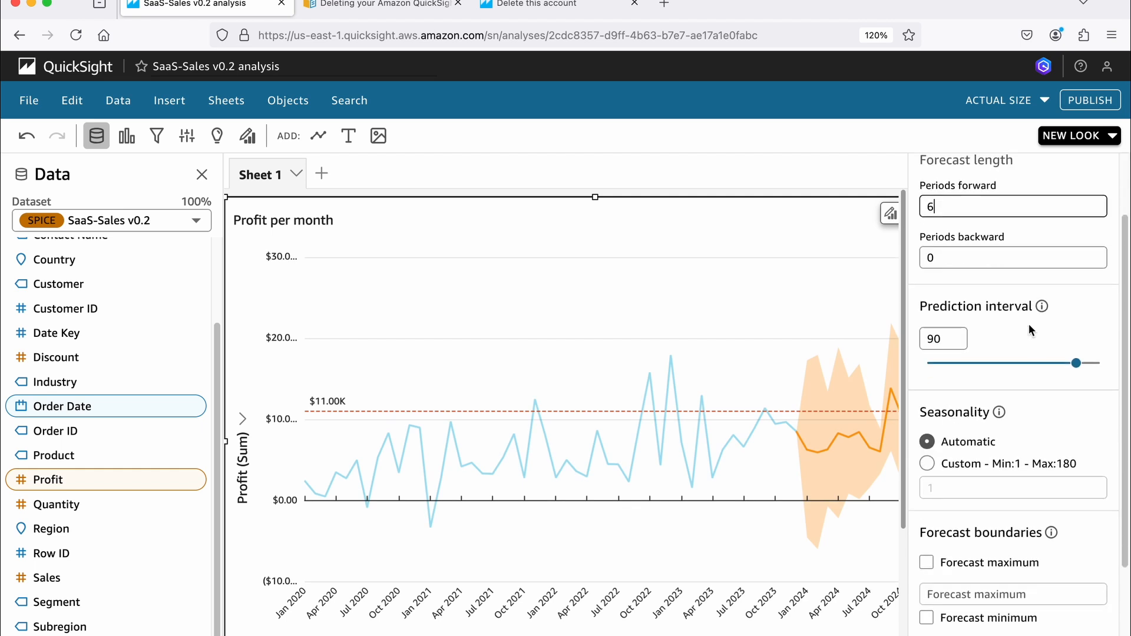
click(954, 629)
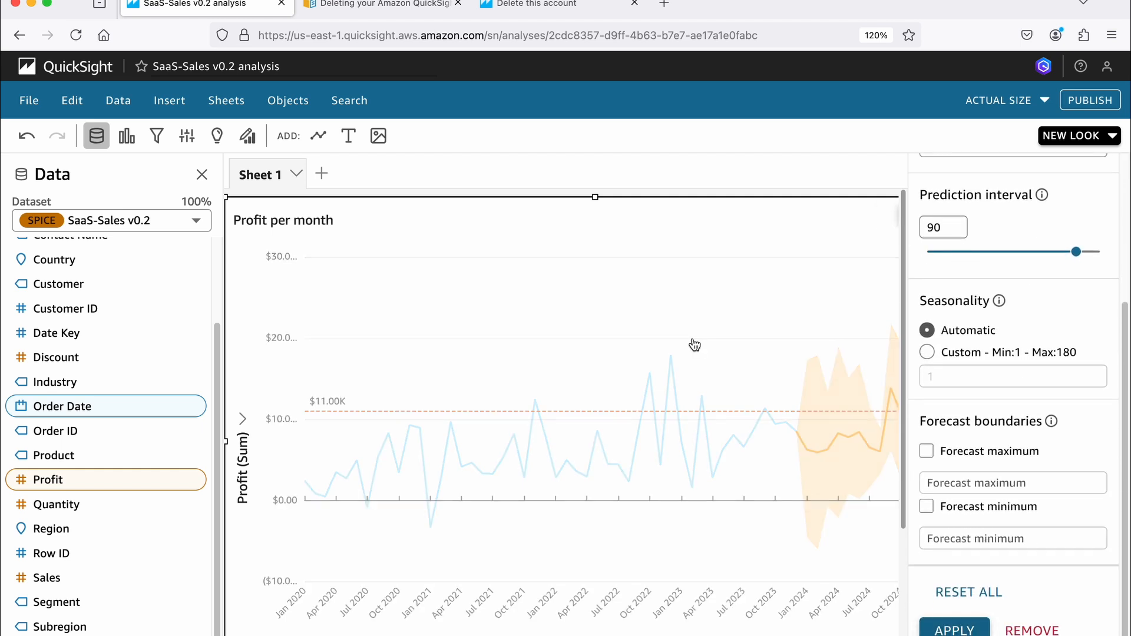
scroll(1031, 265, up, 5)
click(1094, 187)
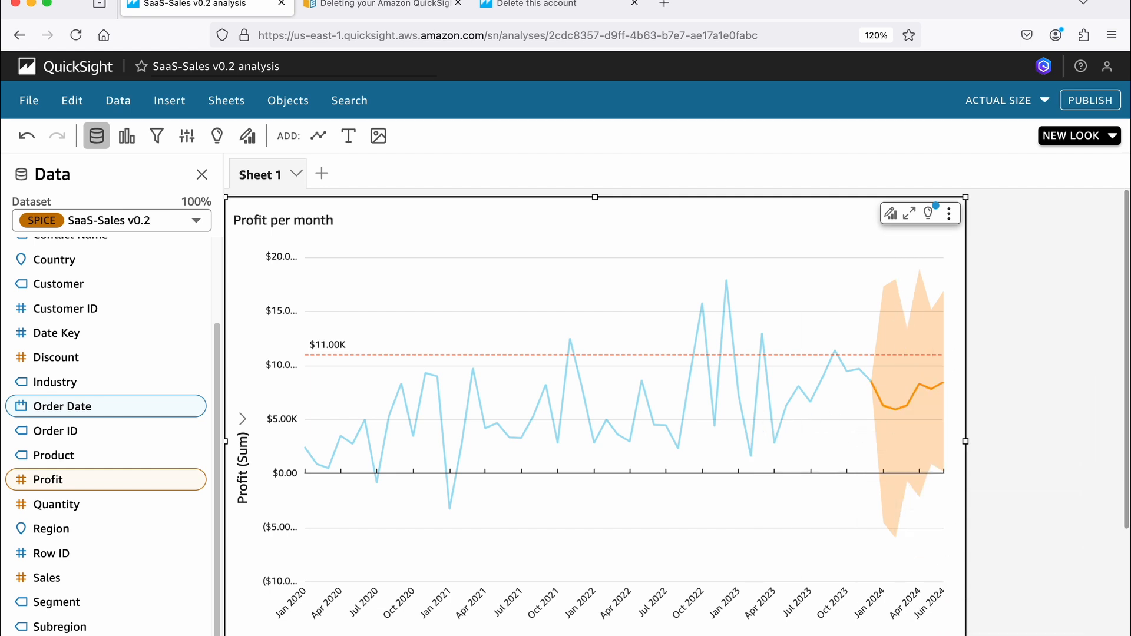
- Aggregate the Order Date axis of the Profit per month chart by Quarter
scroll(595, 370, down, 3)
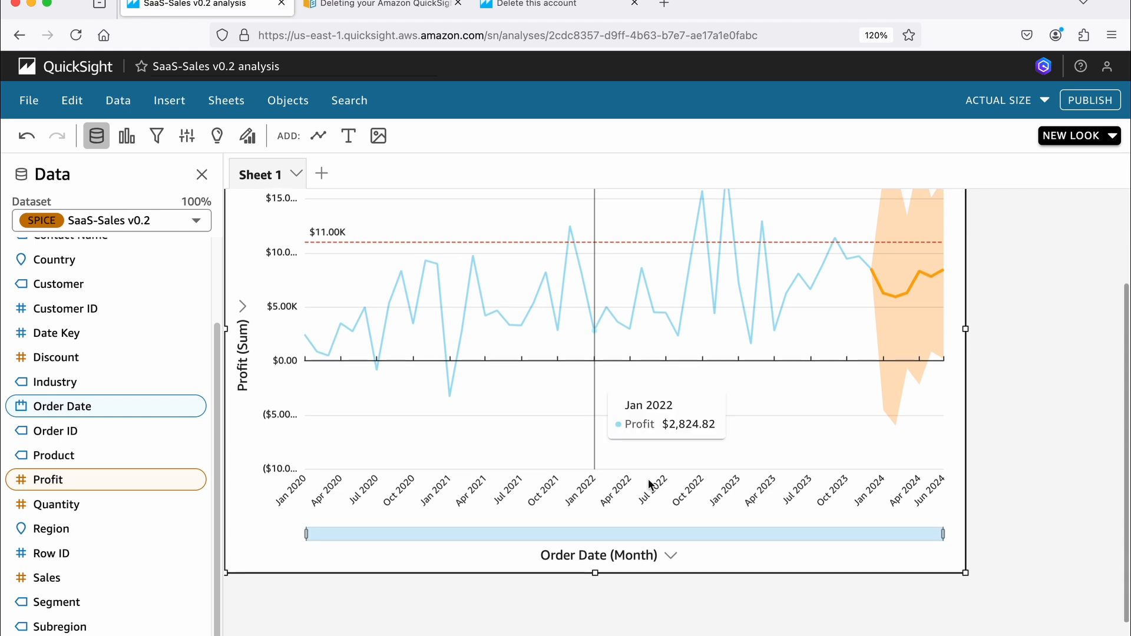
click(670, 556)
mouse_move(674, 561)
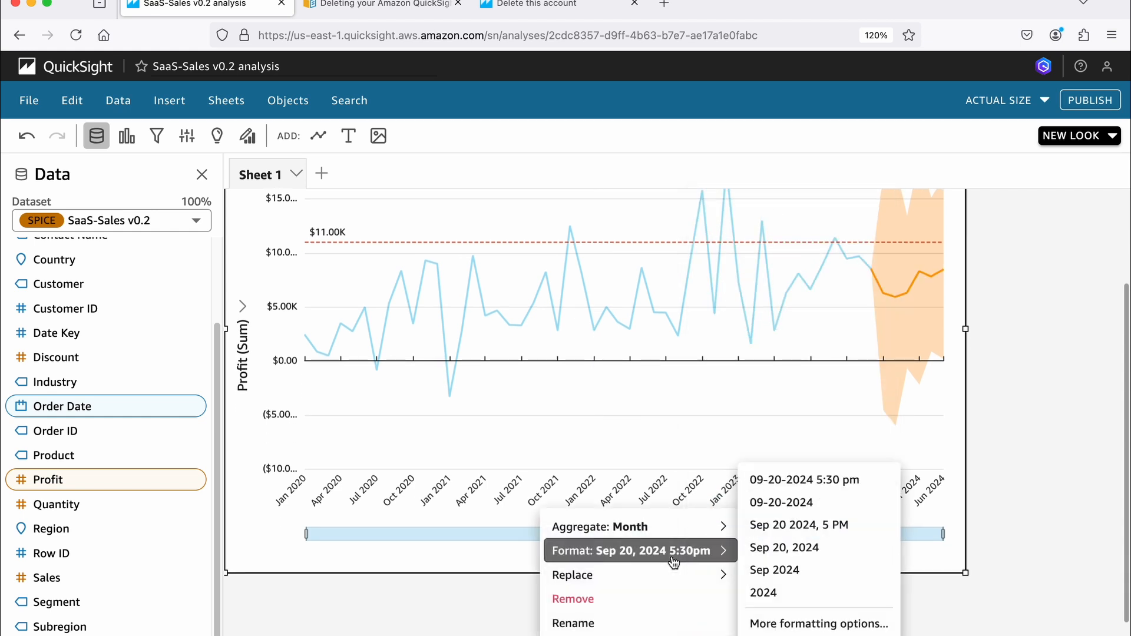
mouse_move(661, 527)
click(790, 488)
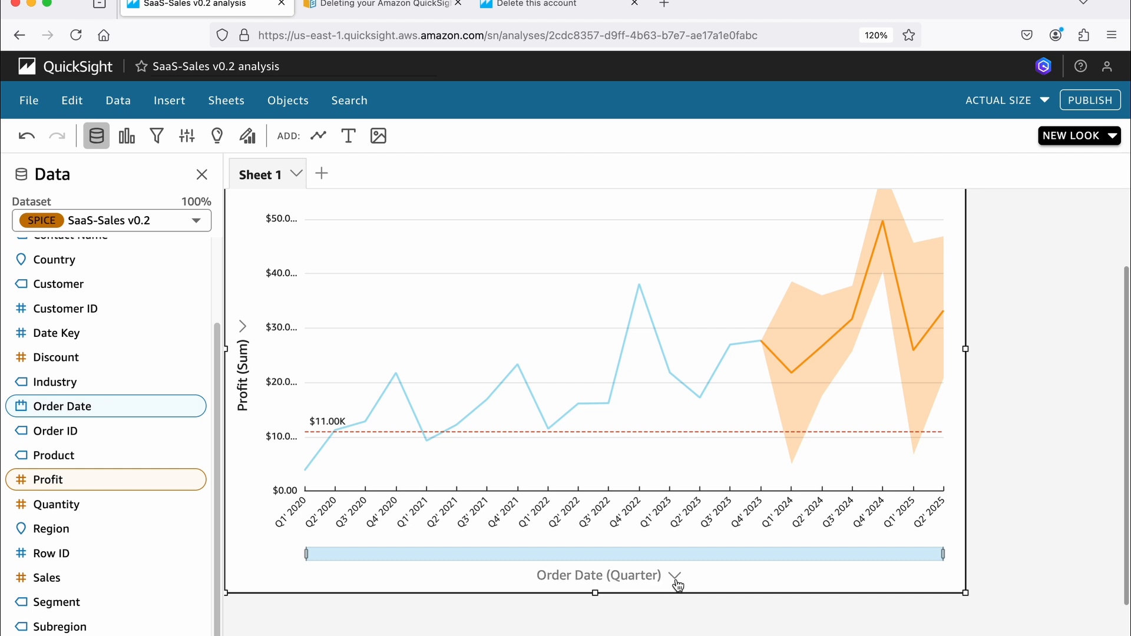
scroll(457, 386, down, 1)
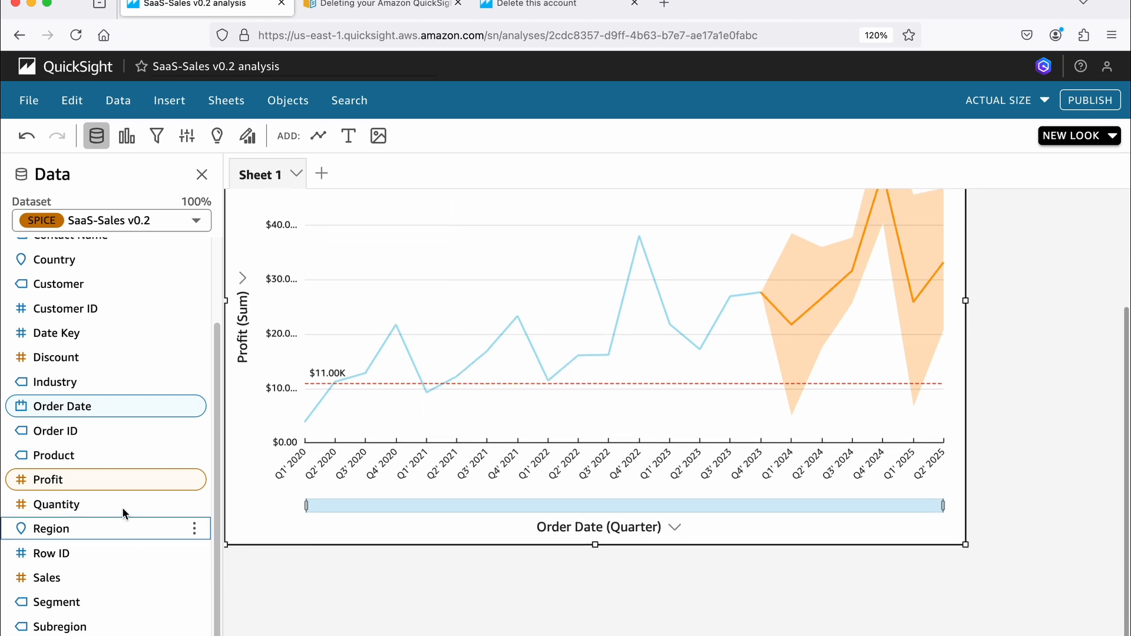
- Replace the Profit field with the Sales field in the Profit per month chart
scroll(96, 478, down, 1)
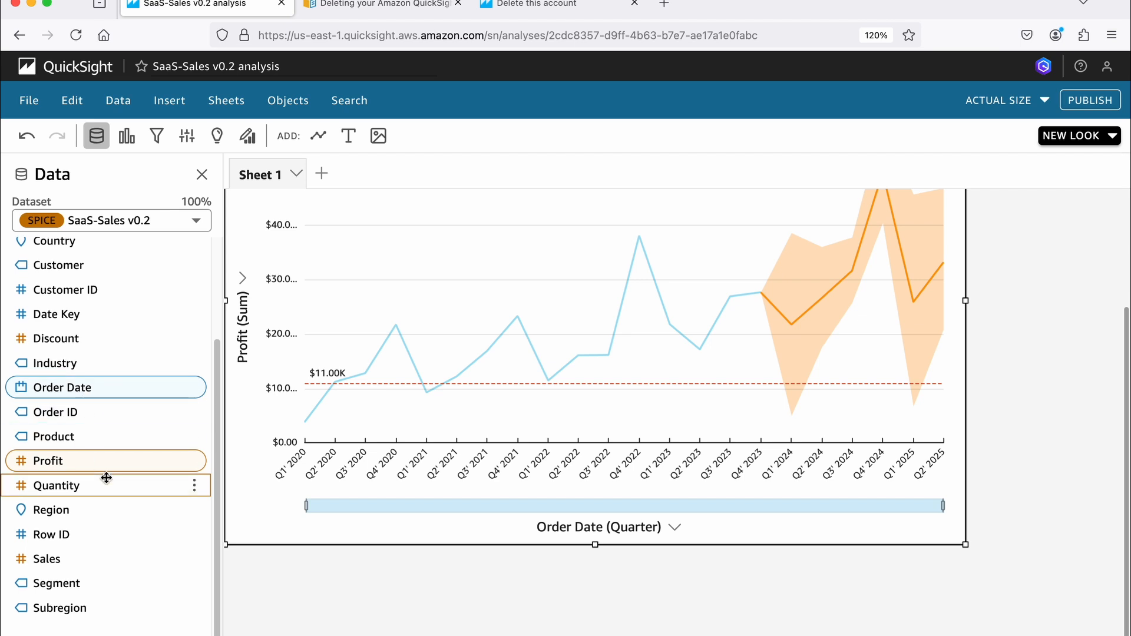
click(196, 462)
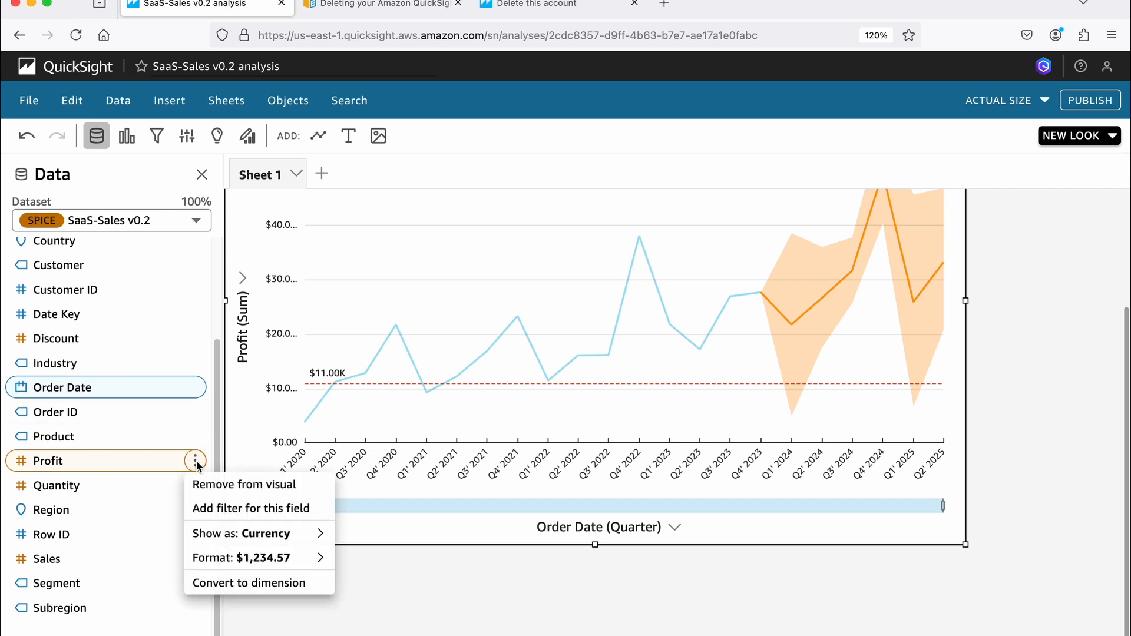
click(217, 485)
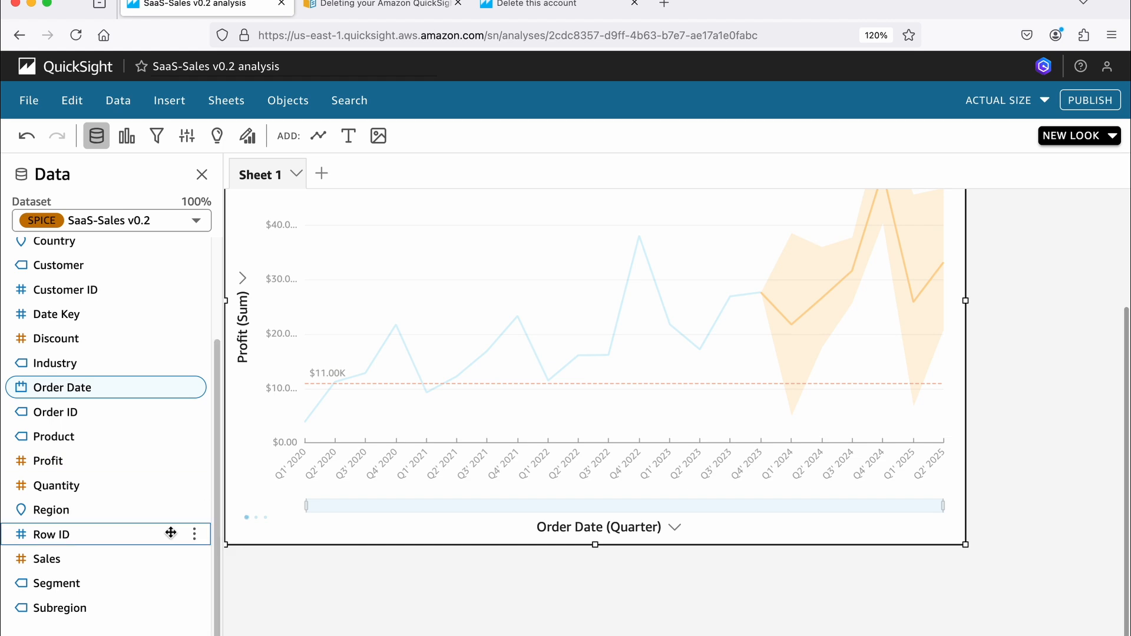
click(195, 559)
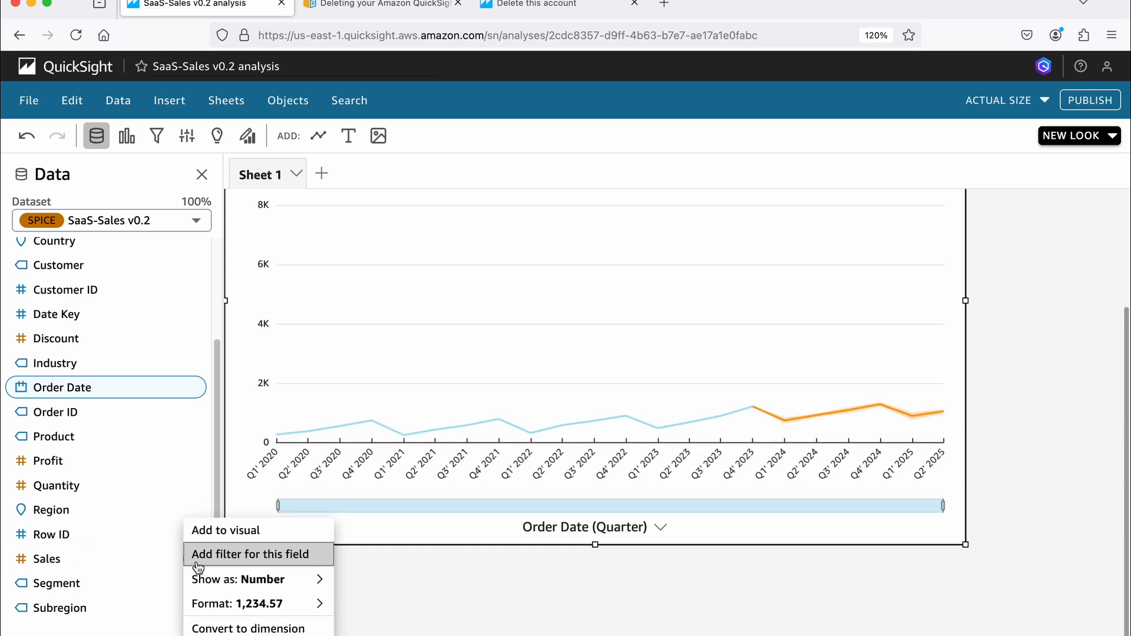
click(227, 532)
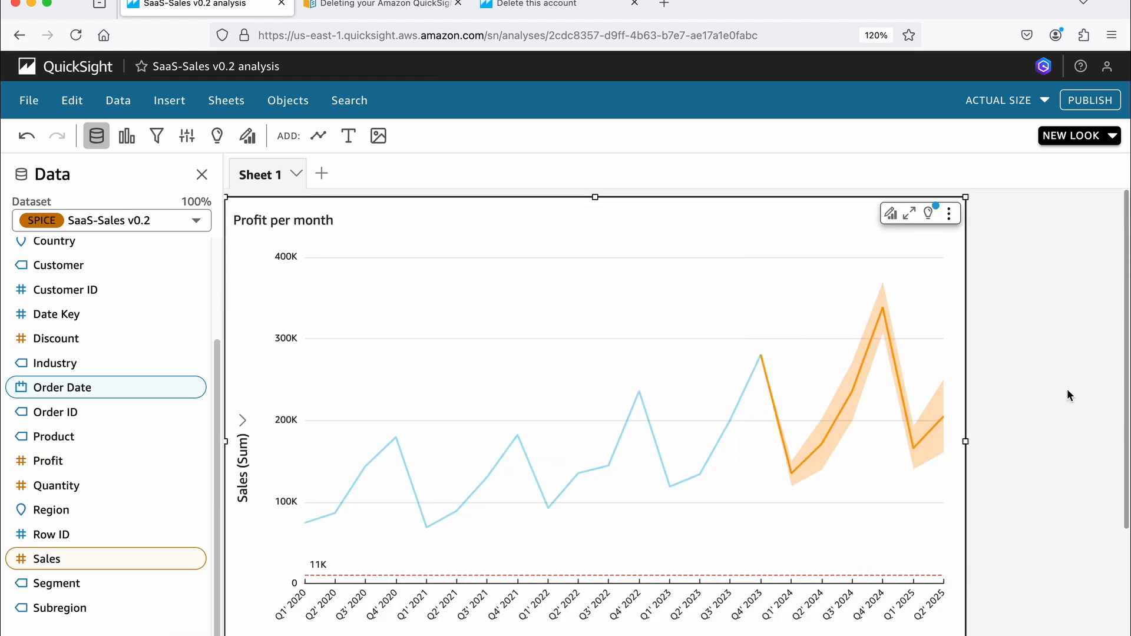
- Aggregate the Order Date axis of the sales line chart by Month
scroll(730, 437, down, 2)
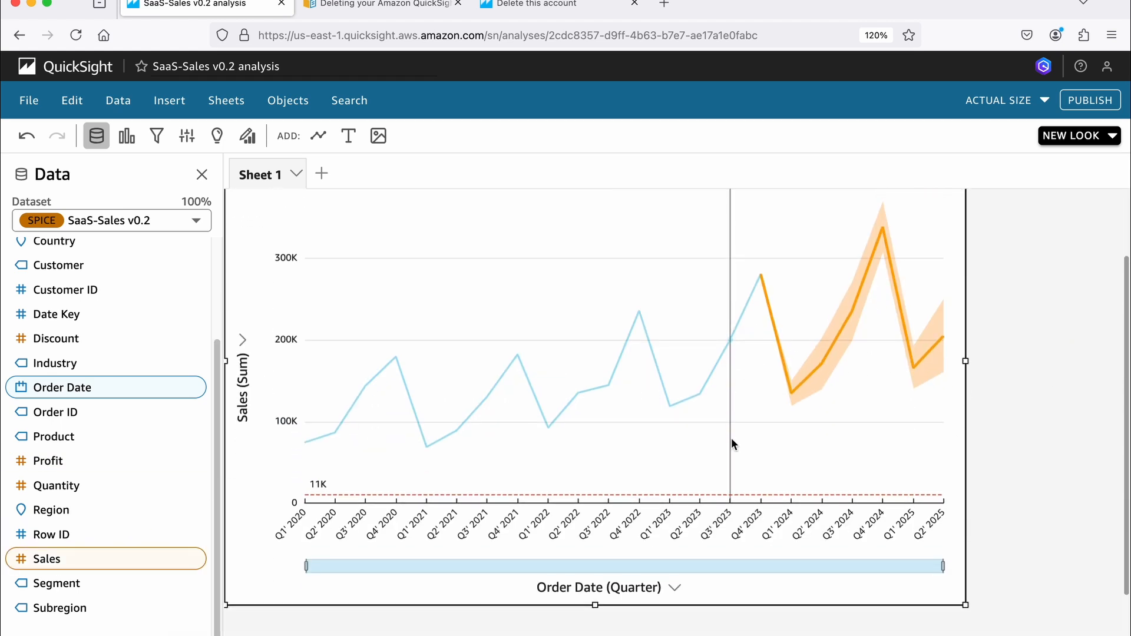
click(672, 587)
mouse_move(707, 526)
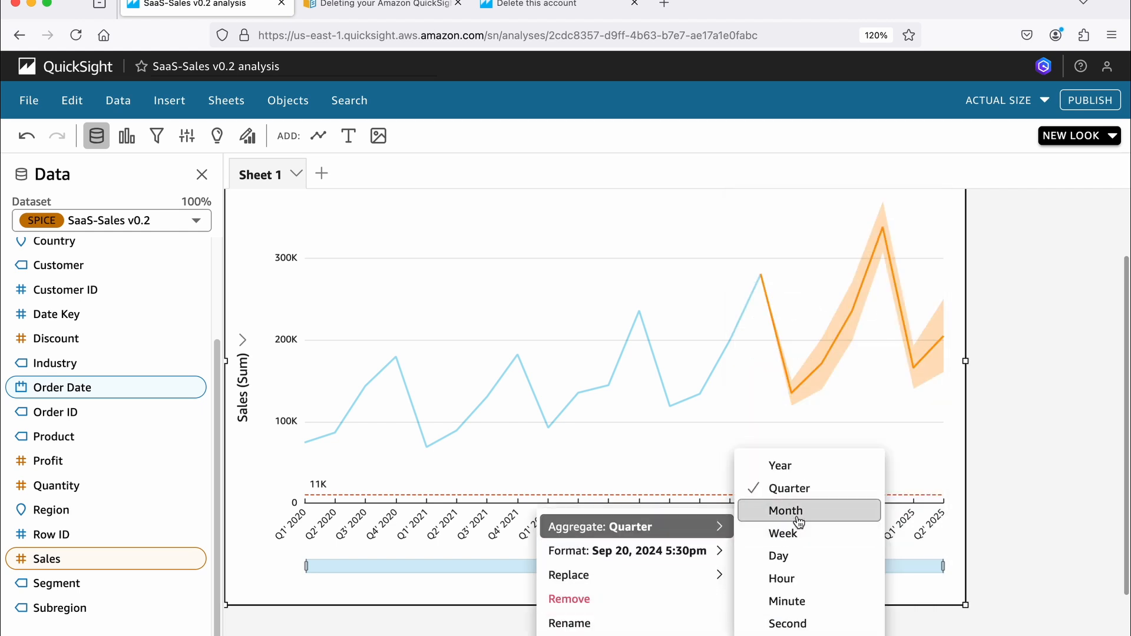
click(793, 511)
scroll(824, 439, up, 2)
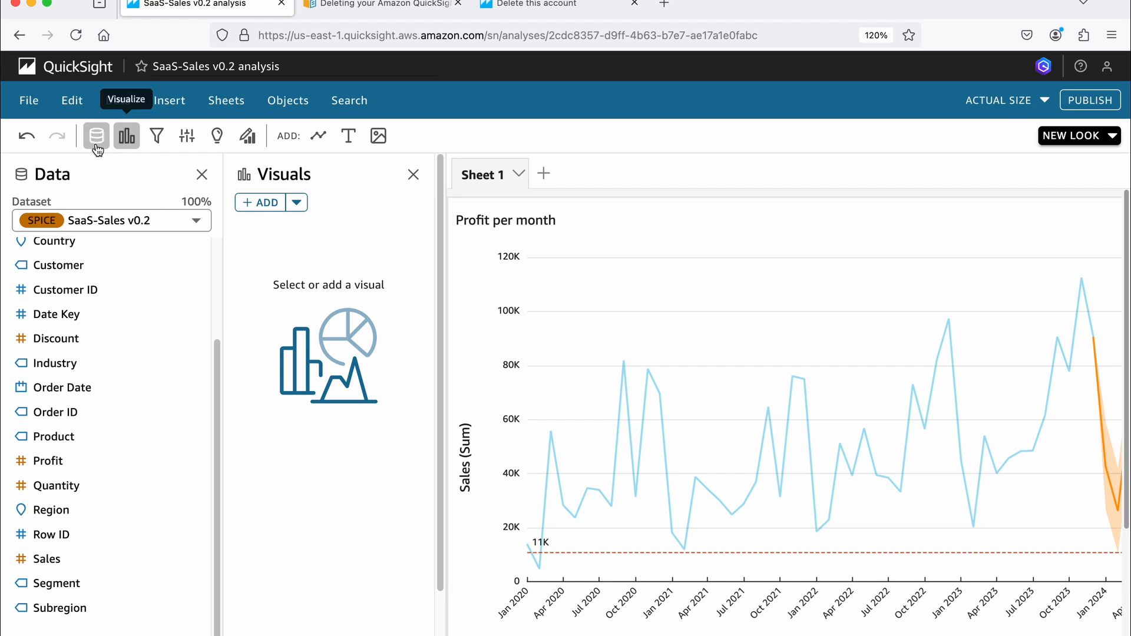
- Add a Key Performance Indicator (KPI) visual to Sheet 1 and close its properties
click(125, 146)
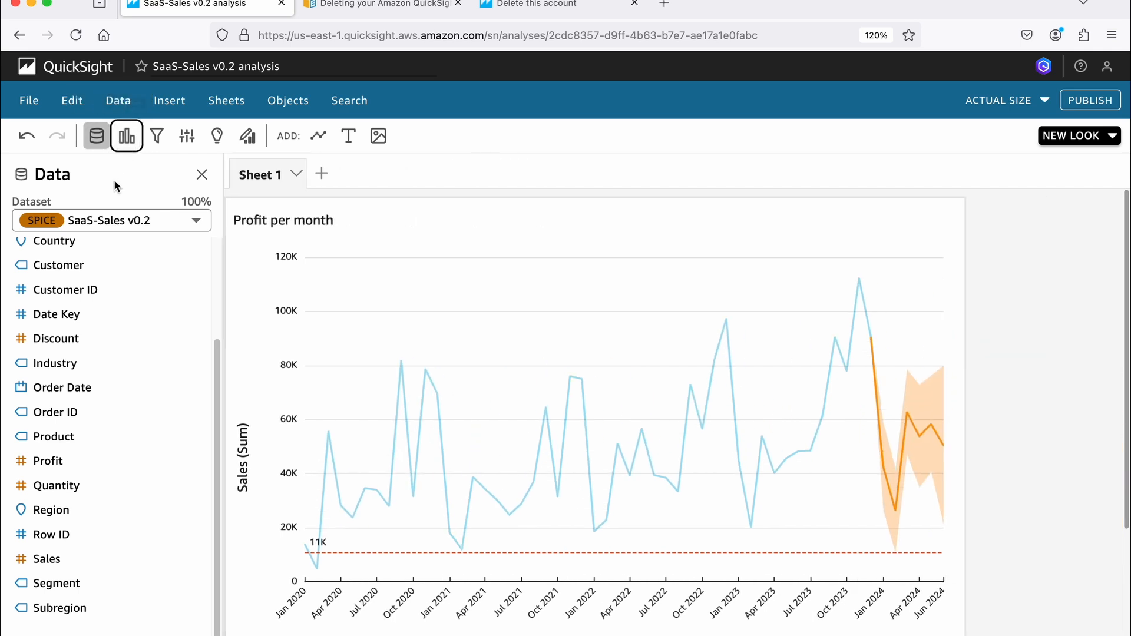
click(129, 144)
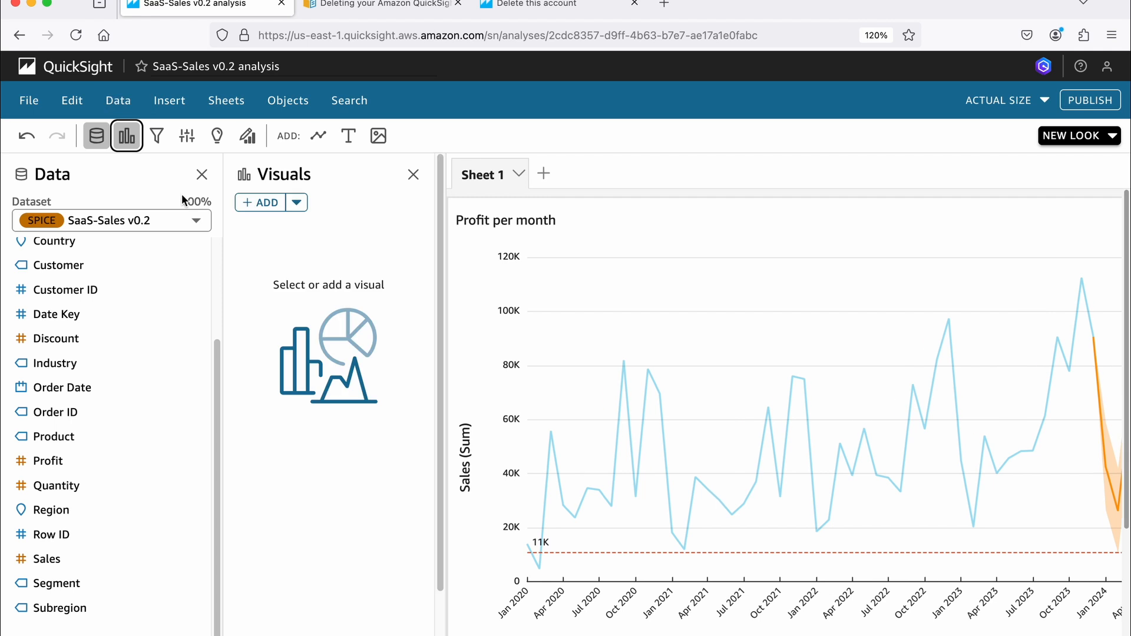
click(297, 205)
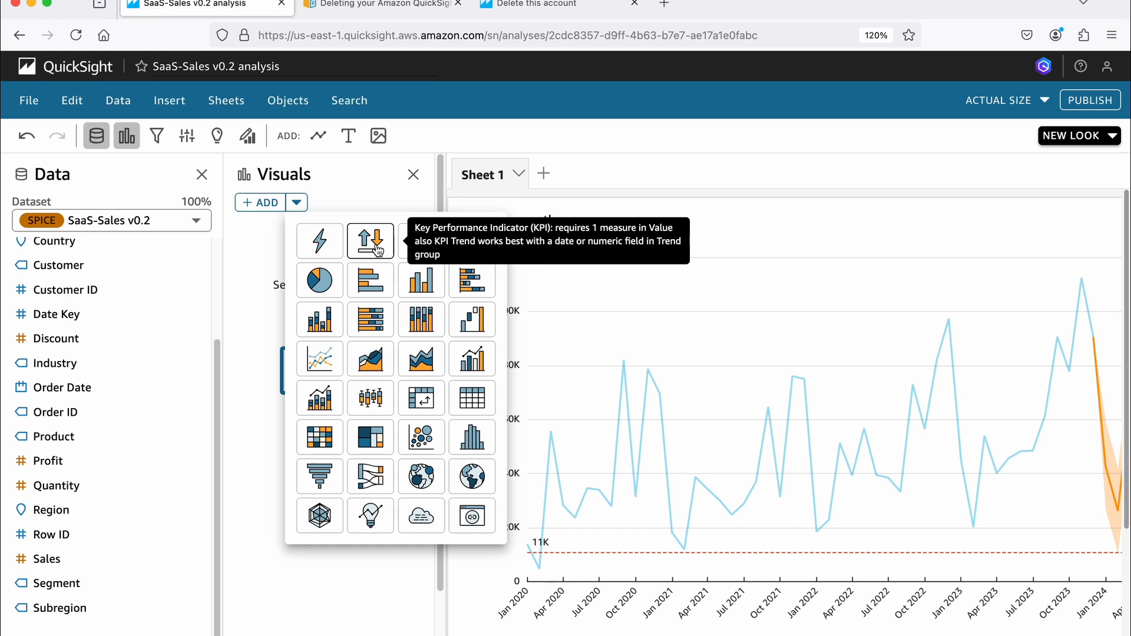
click(377, 248)
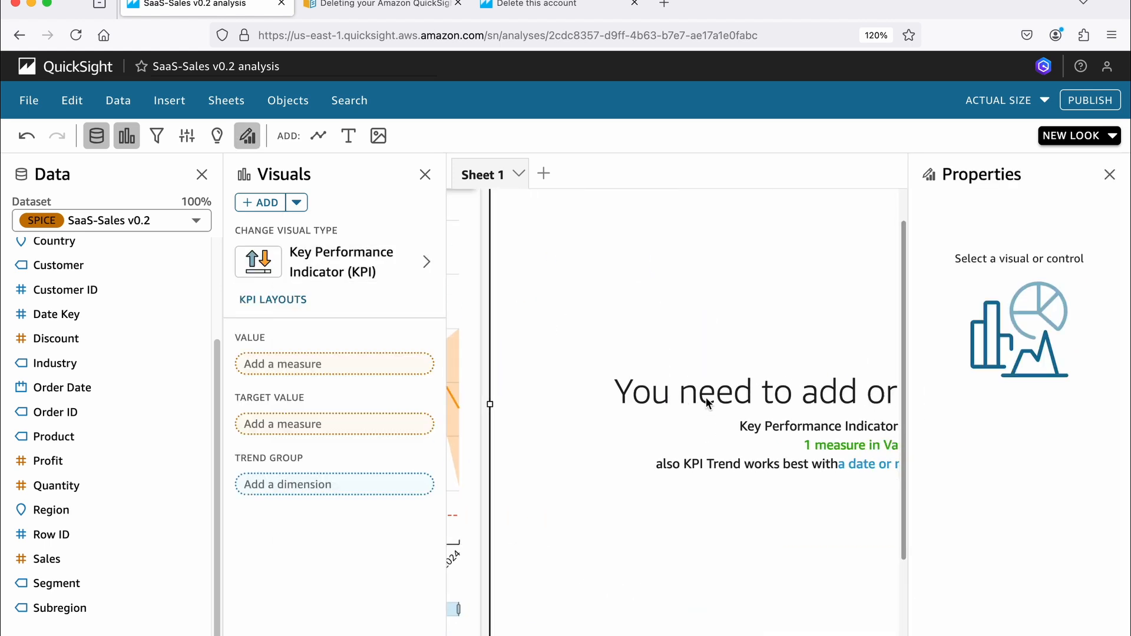
click(1105, 174)
- Assign Order Date as the KPI's trend group and Sales as its value
scroll(772, 375, down, 2)
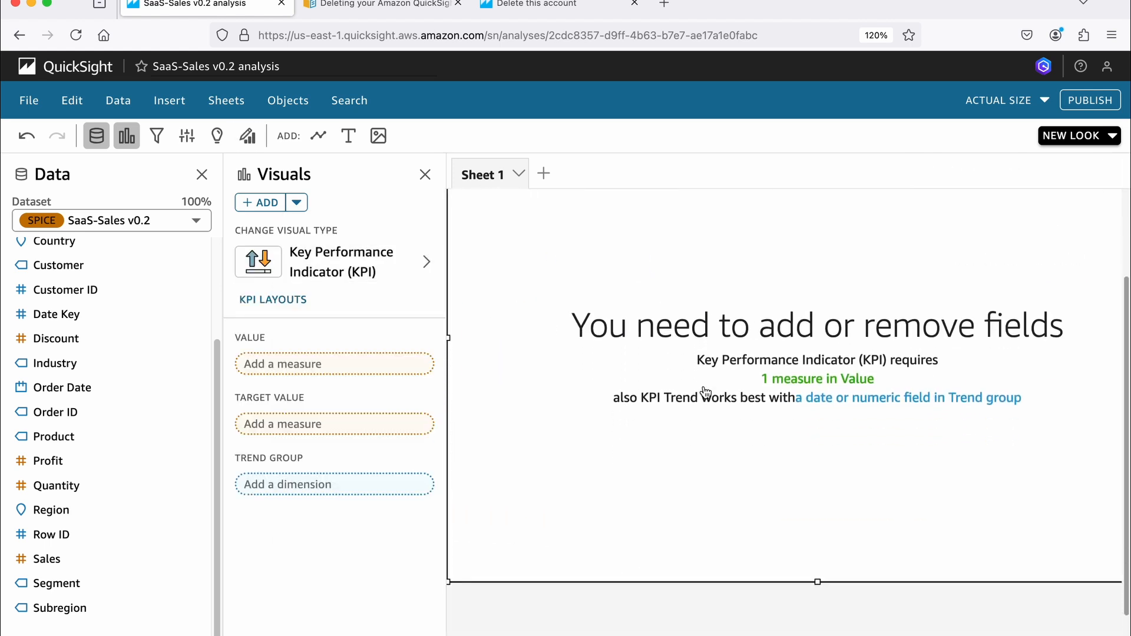
scroll(202, 465, up, 1)
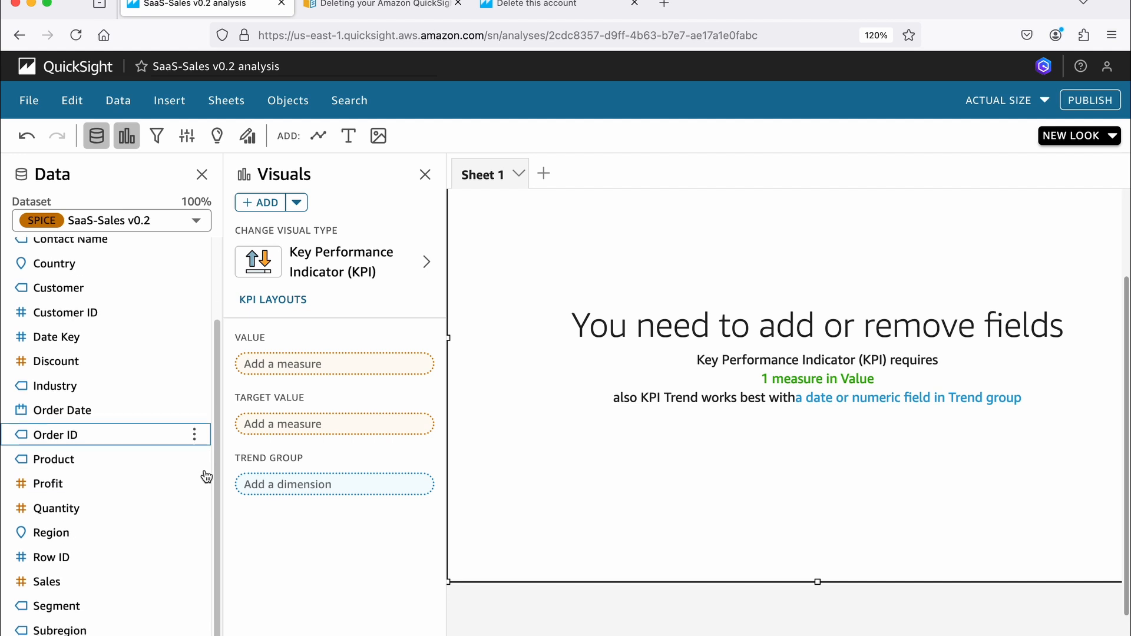
scroll(206, 476, down, 1)
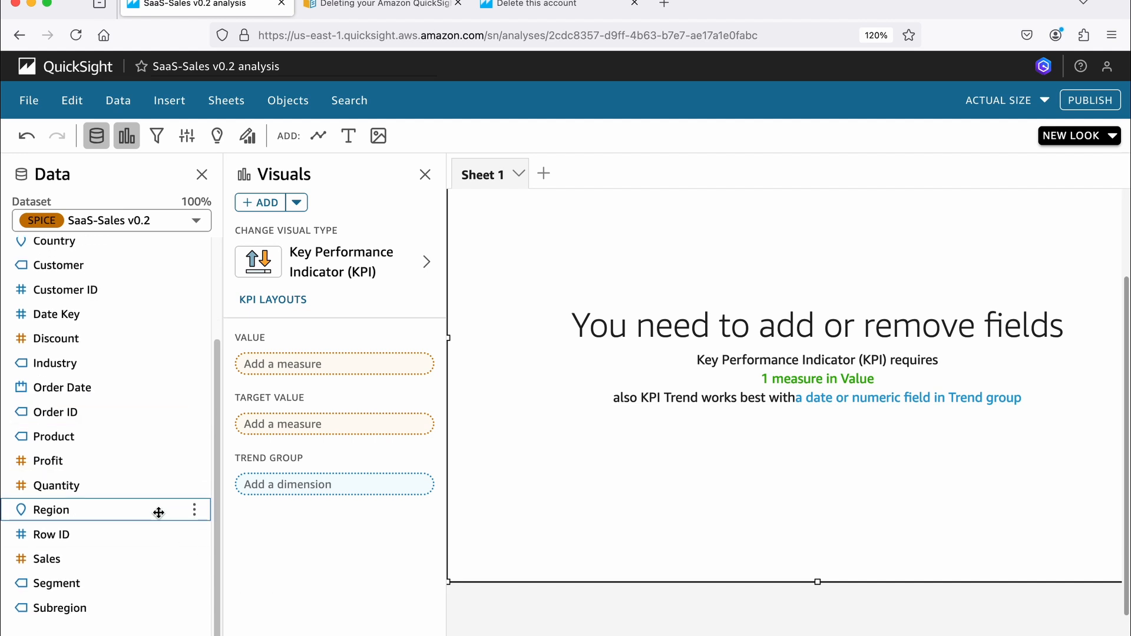
click(85, 387)
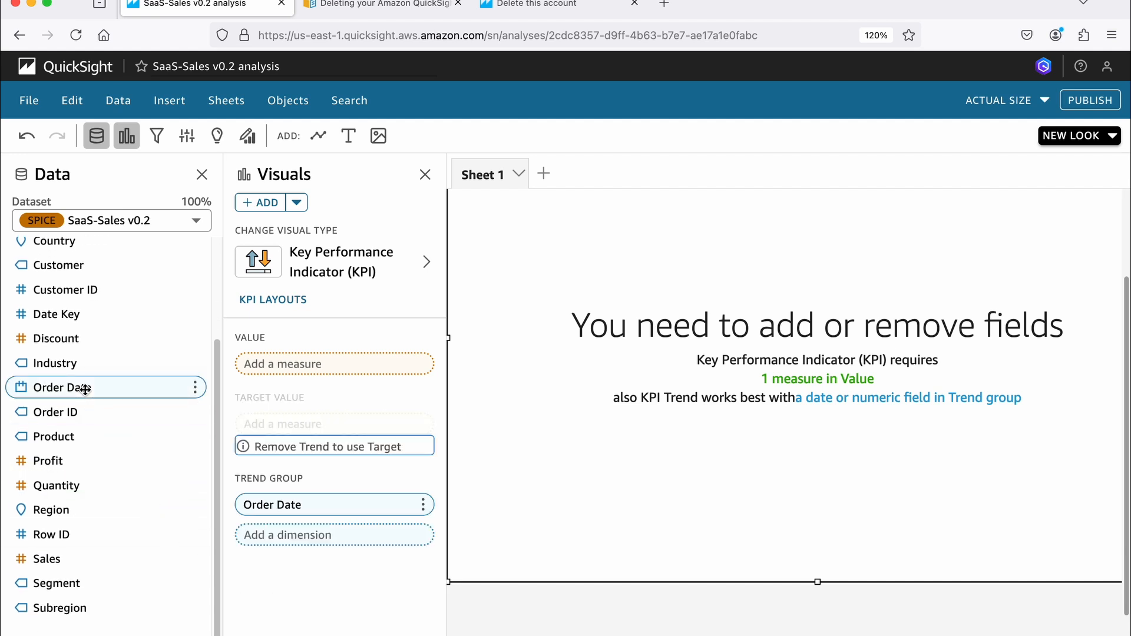
click(58, 560)
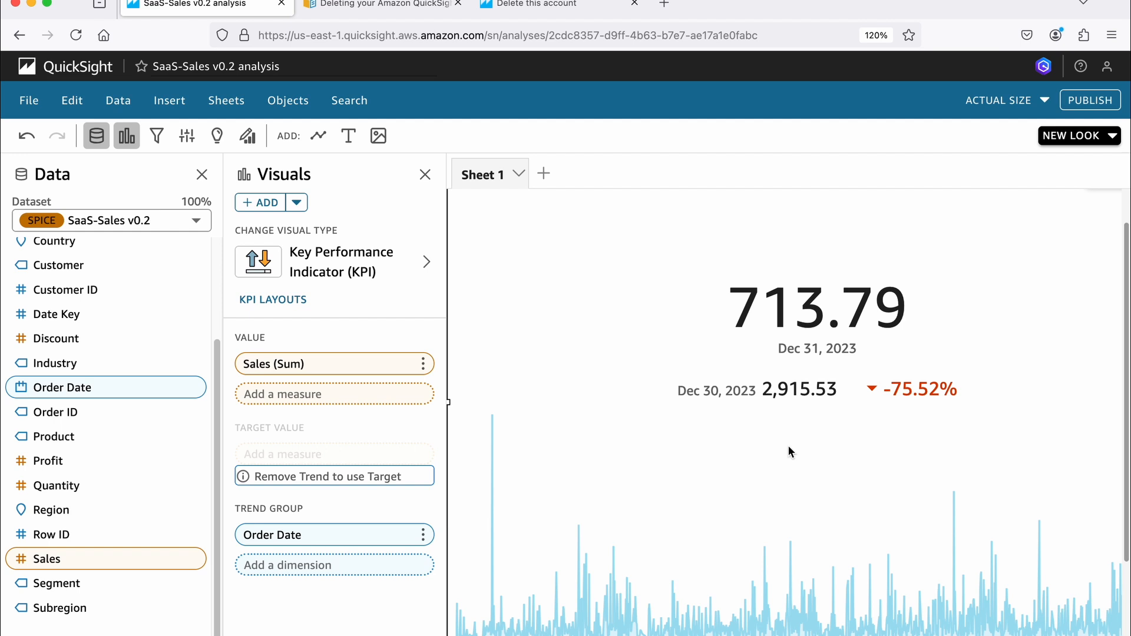
- Aggregate the Order Date trend group of the KPI by Month
scroll(789, 451, down, 3)
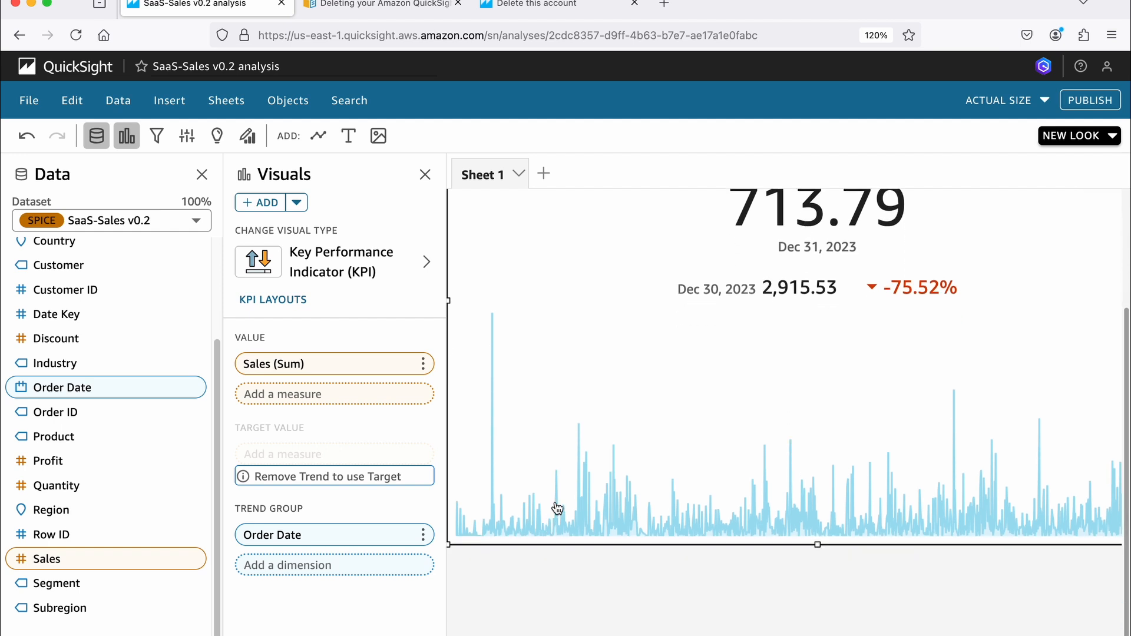
click(423, 536)
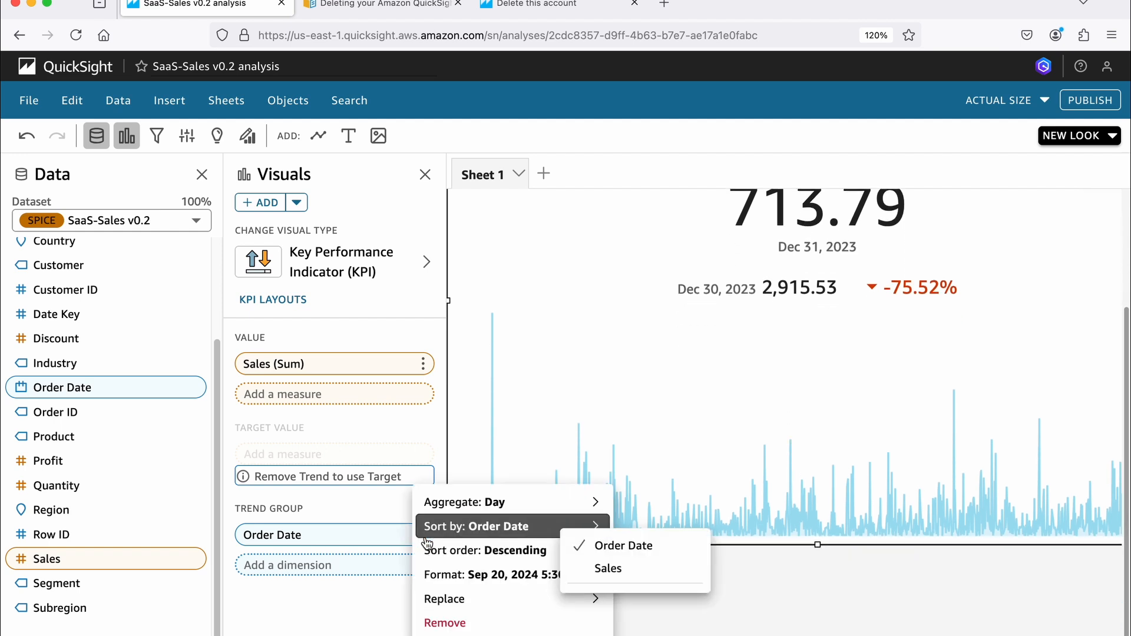
mouse_move(488, 514)
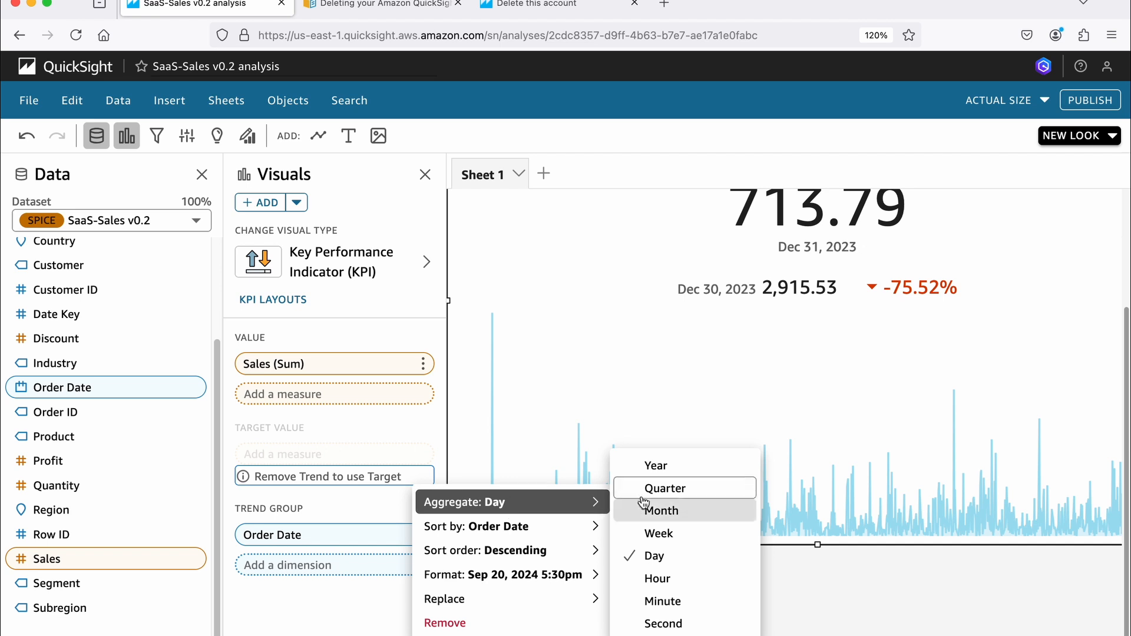
click(669, 513)
scroll(794, 336, up, 2)
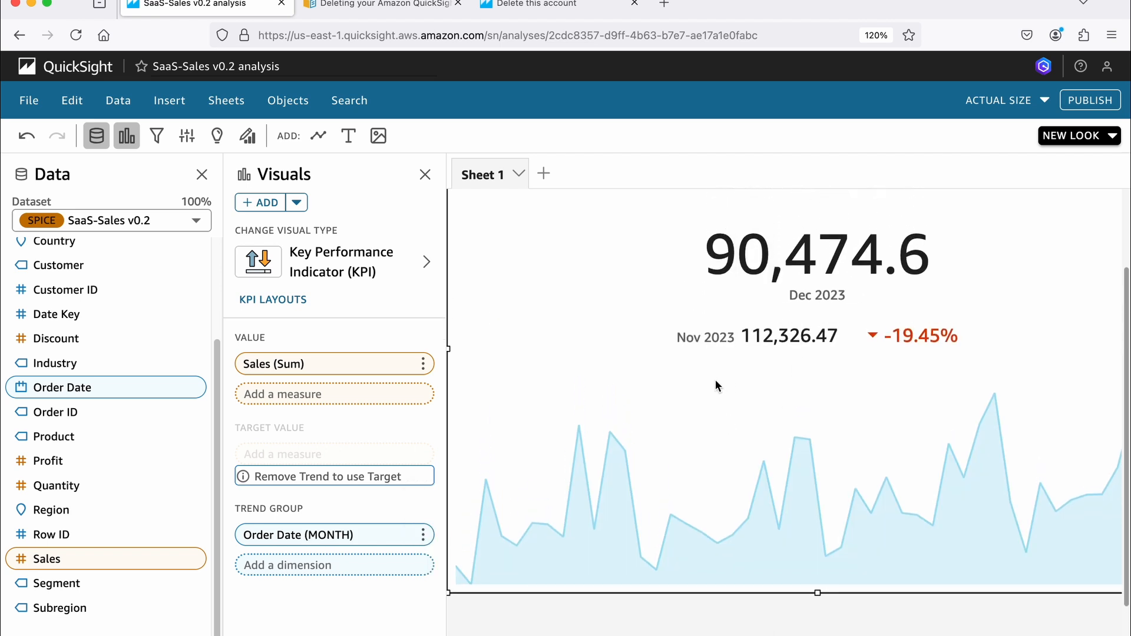
- Aggregate the Order Date trend group of the KPI by Year
click(423, 535)
mouse_move(536, 527)
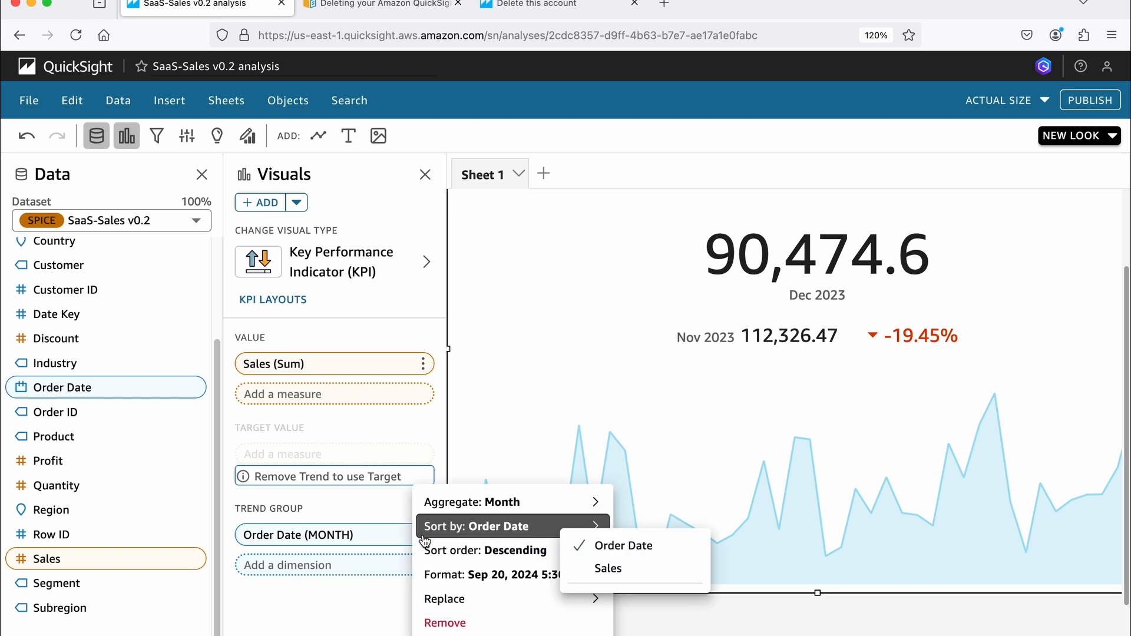
mouse_move(592, 504)
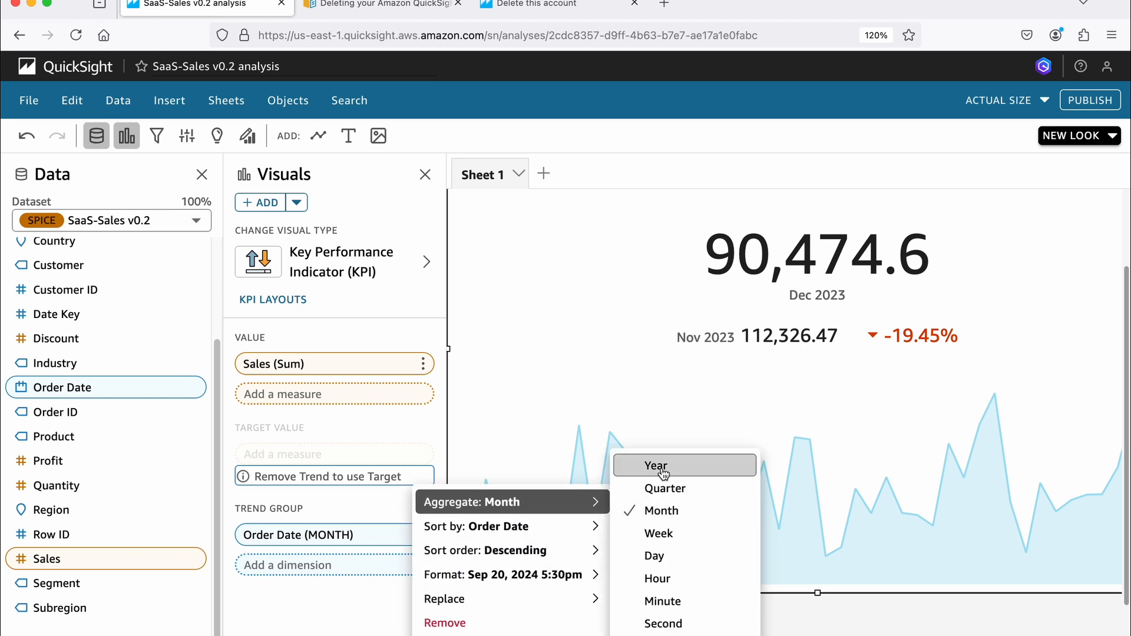
click(689, 465)
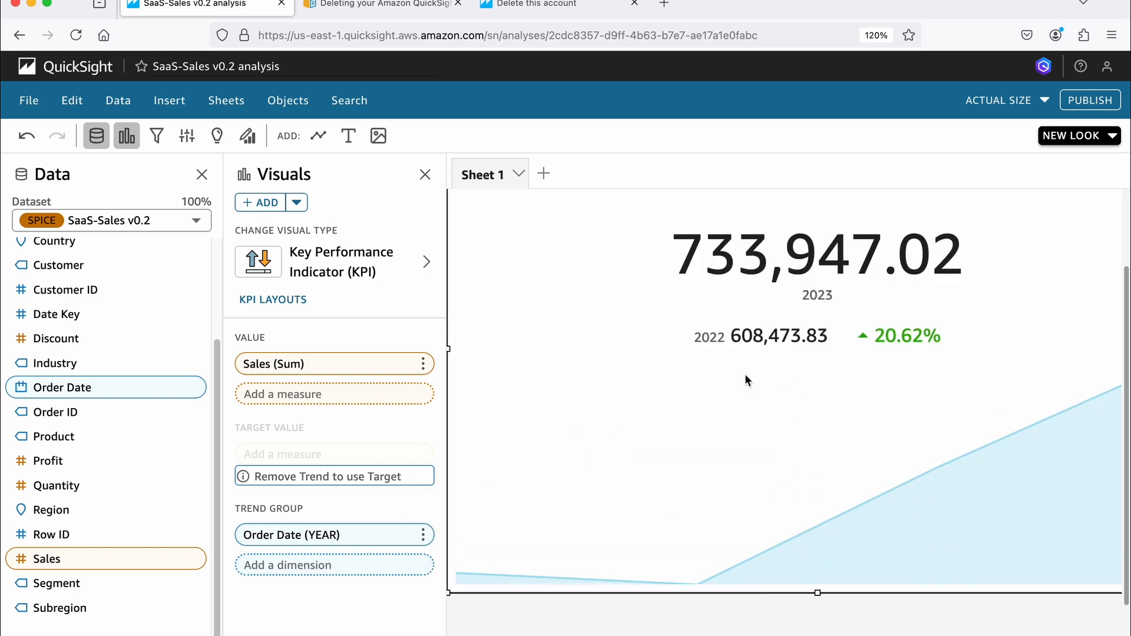
- Add a donut chart visual to Sheet 1
scroll(768, 382, up, 2)
scroll(548, 498, down, 3)
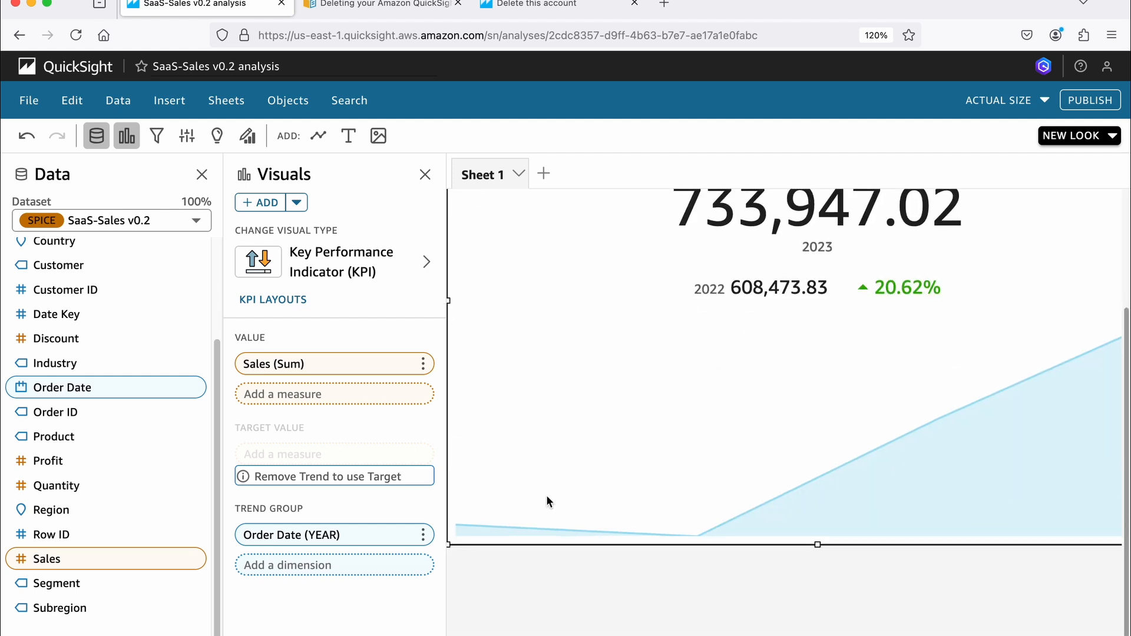
click(593, 574)
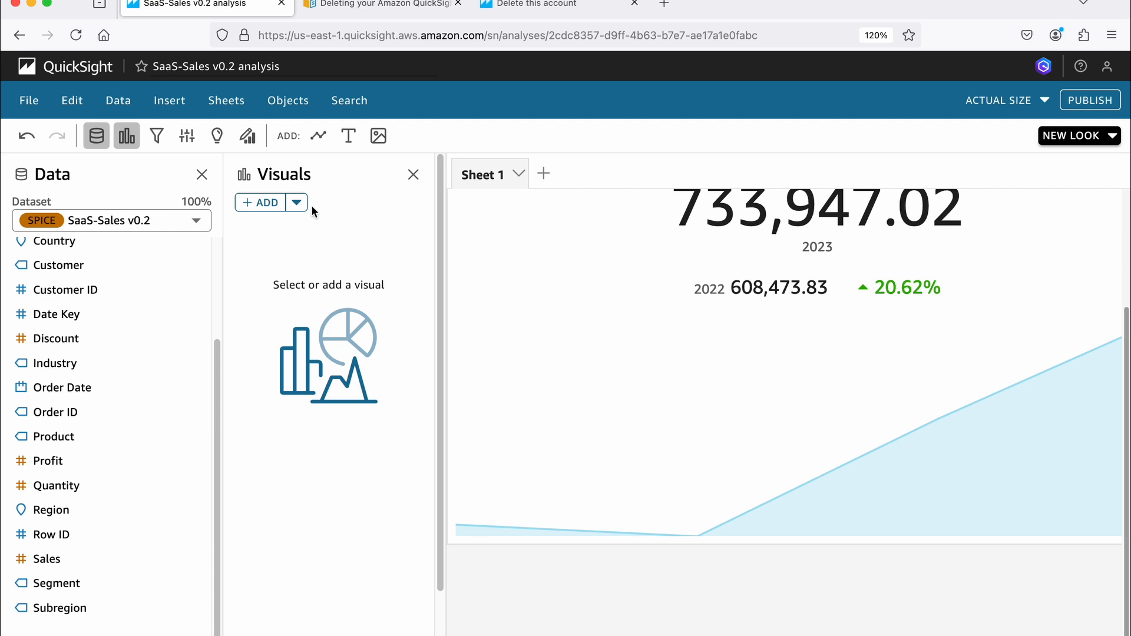
click(128, 138)
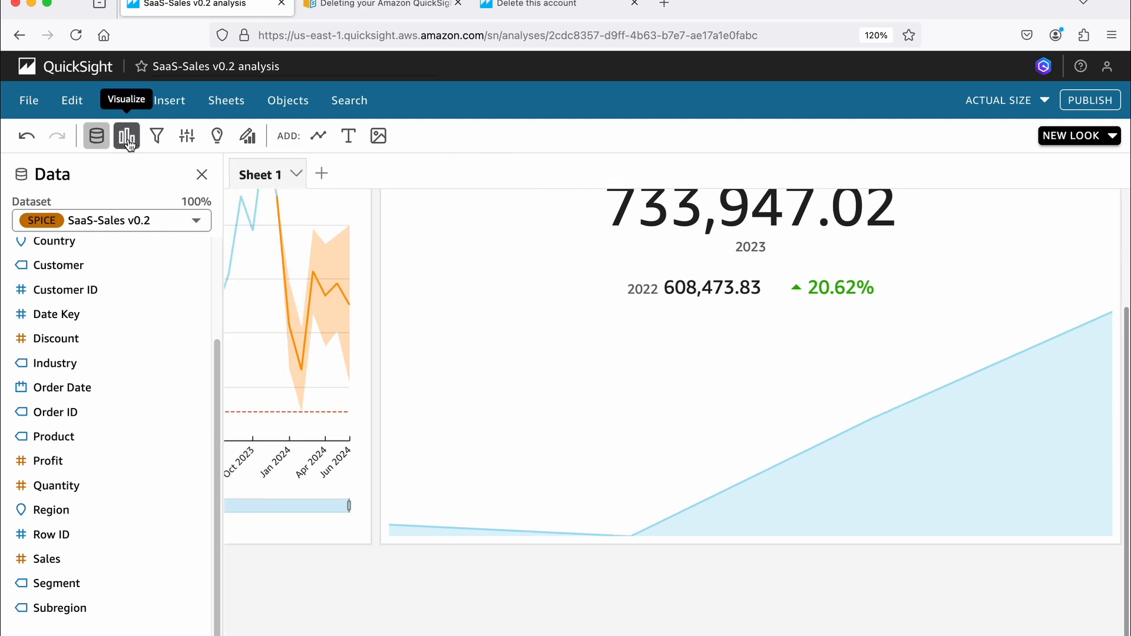
click(127, 136)
click(296, 202)
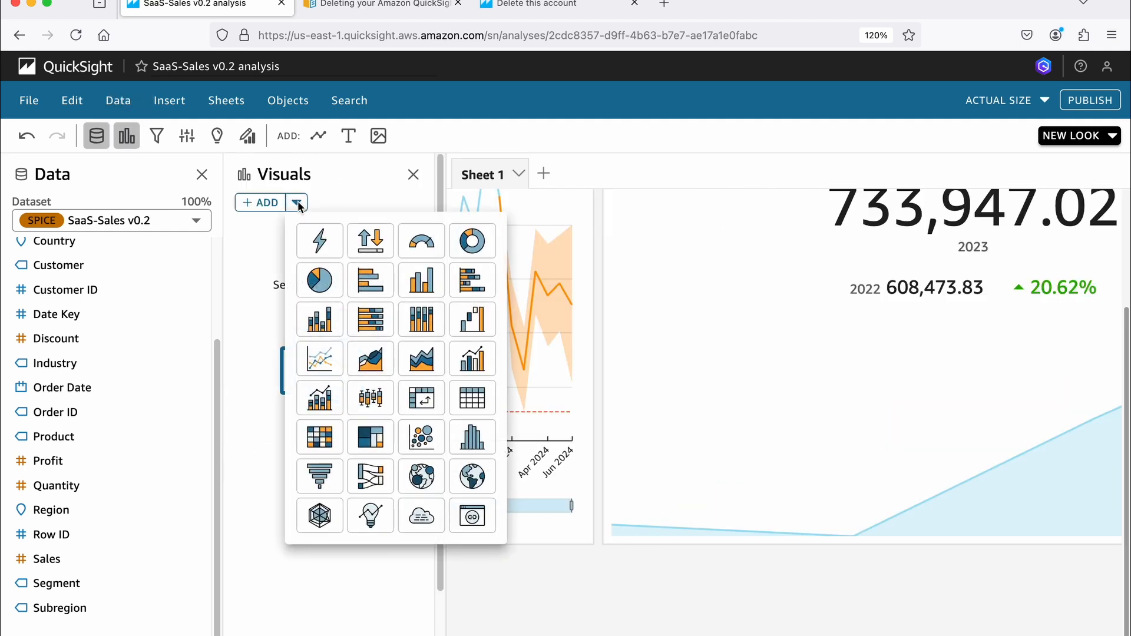
click(482, 250)
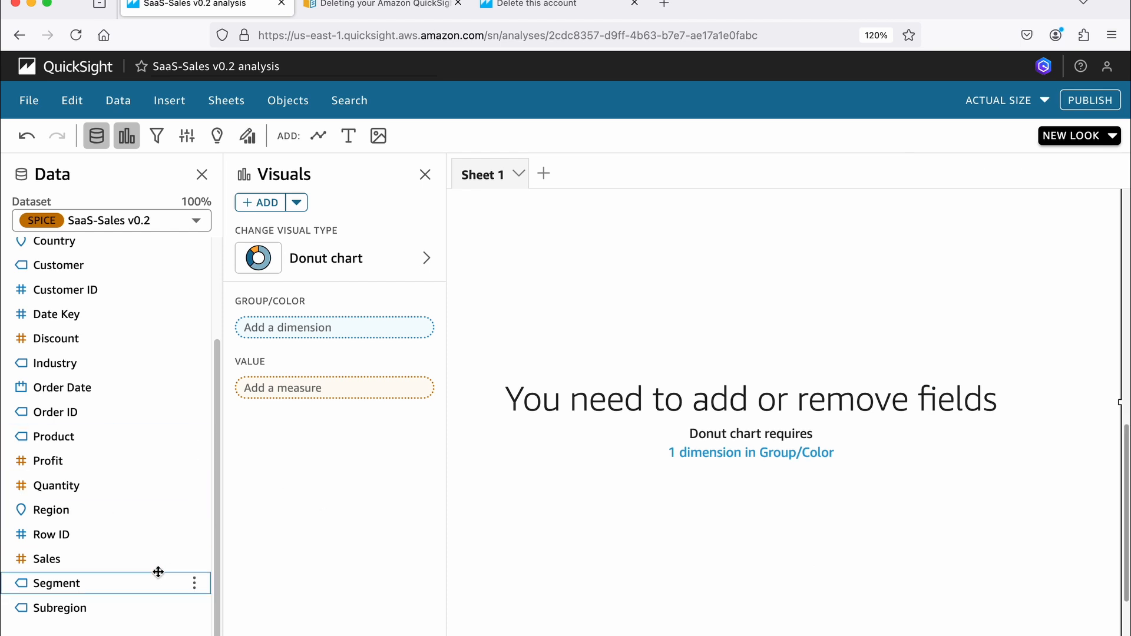
- Group the donut chart by Region with Industry as a drill-down layer, and use Sales as its value
click(65, 509)
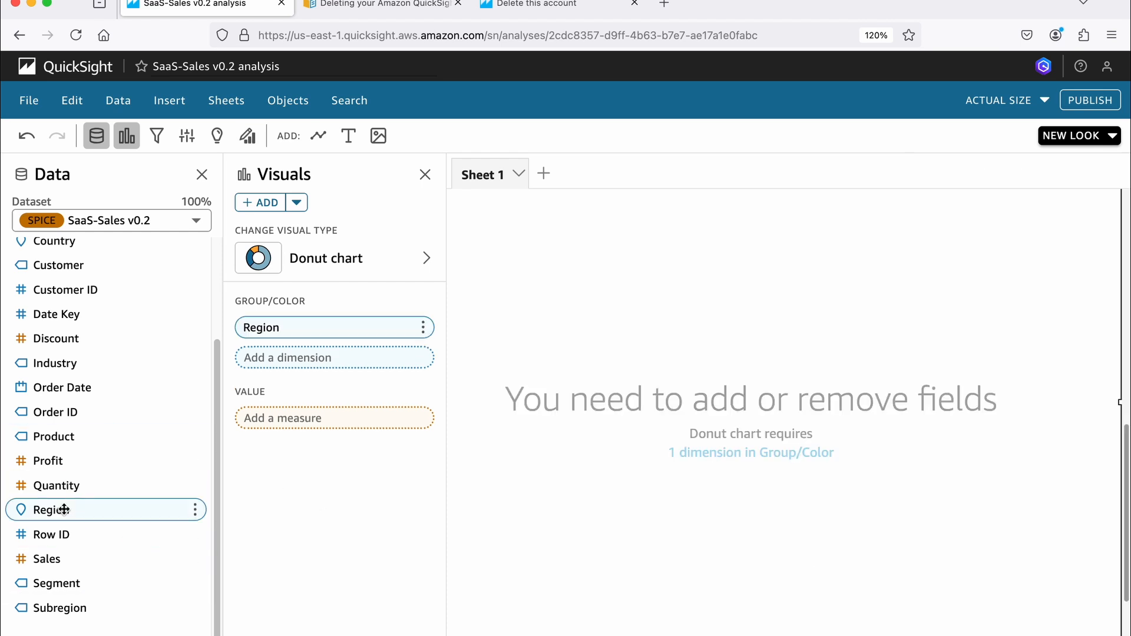
click(56, 557)
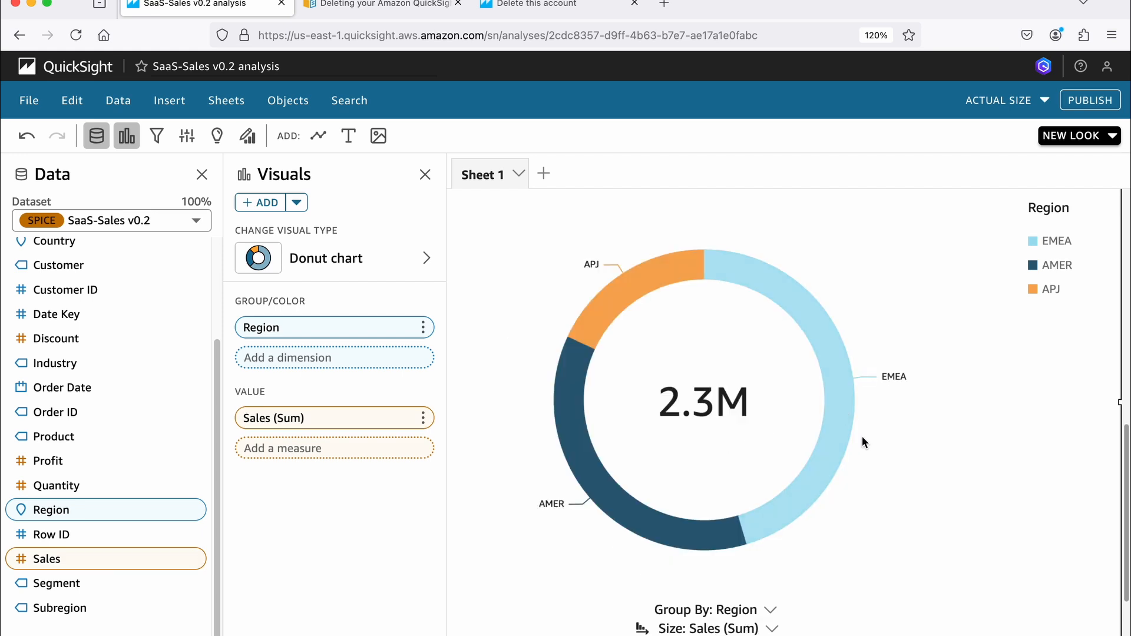
mouse_move(814, 324)
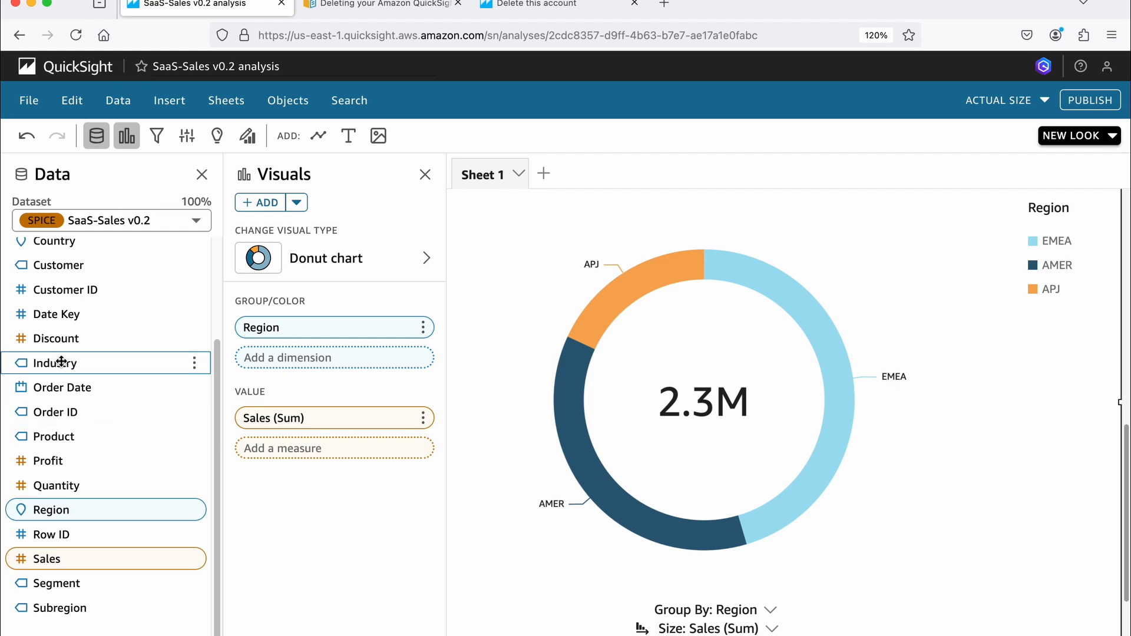
drag(56, 363, 270, 368)
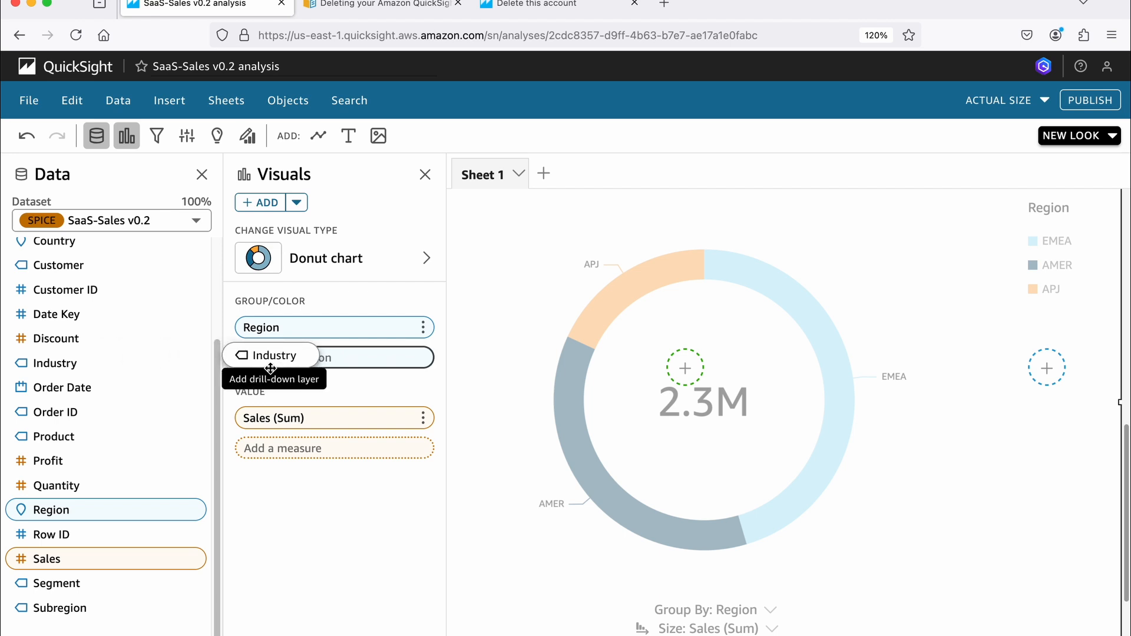
drag(270, 368, 271, 368)
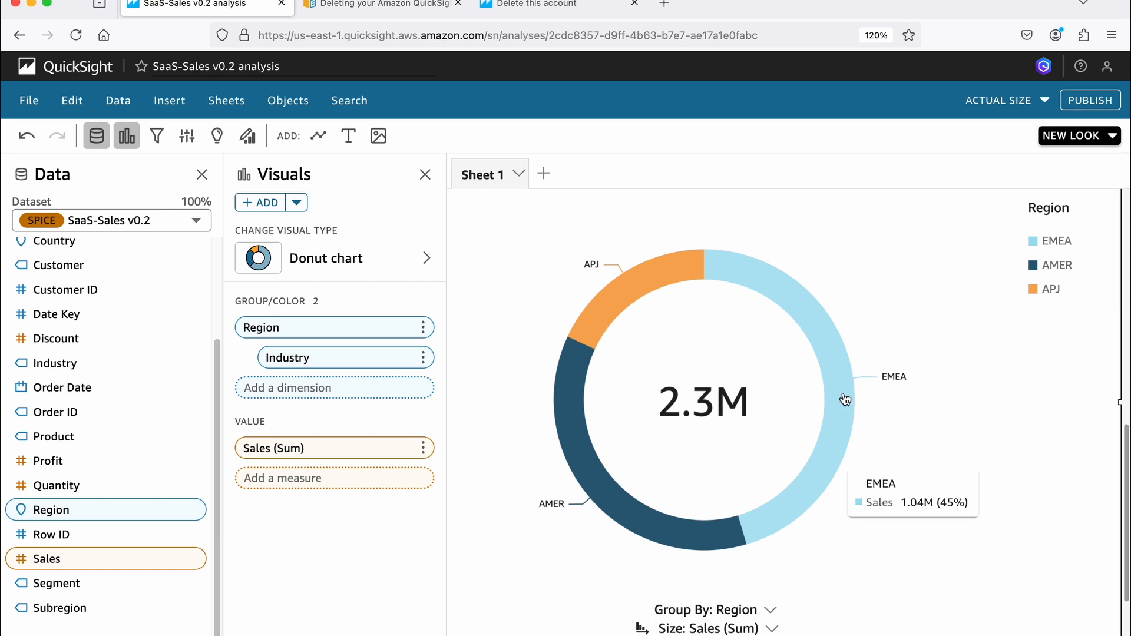
- Drill the EMEA slice of the donut chart down to Industry
click(841, 369)
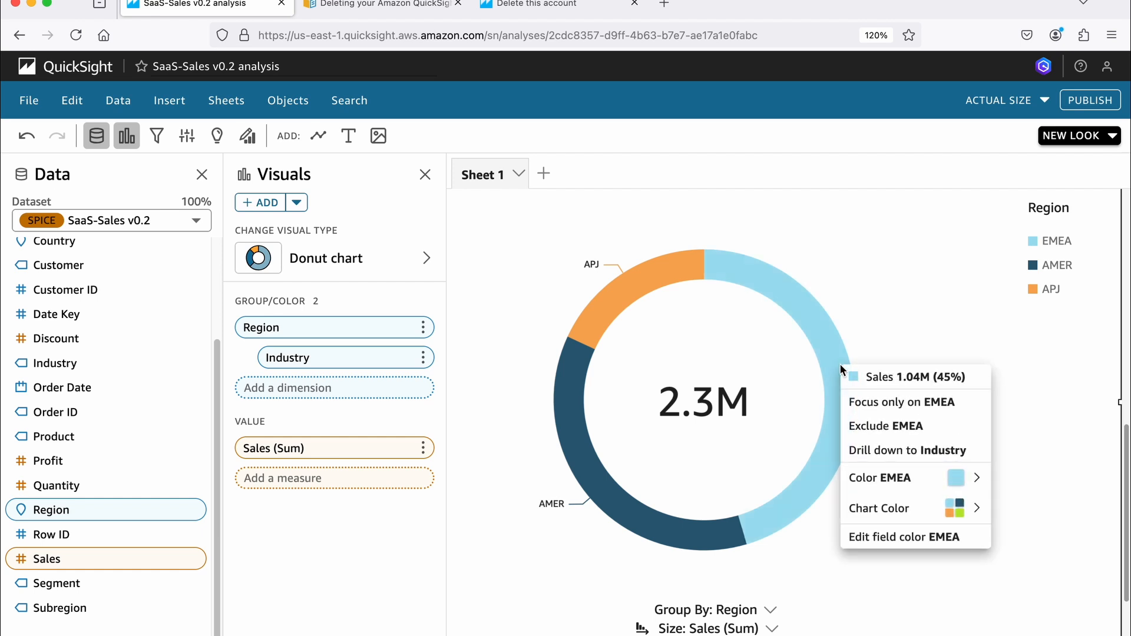
click(890, 305)
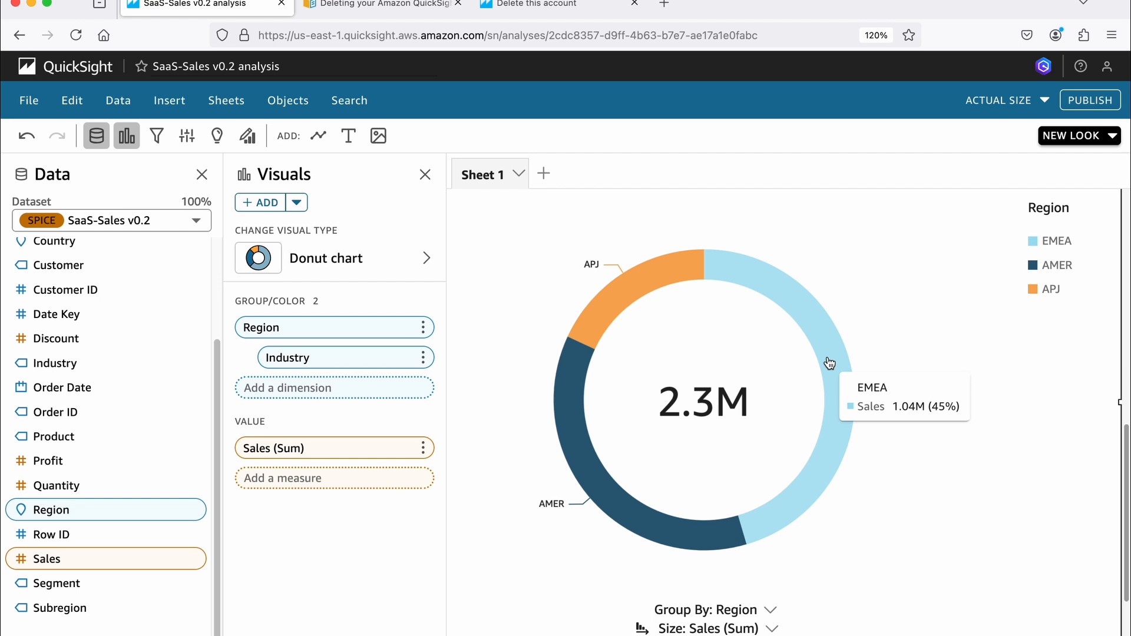
click(830, 359)
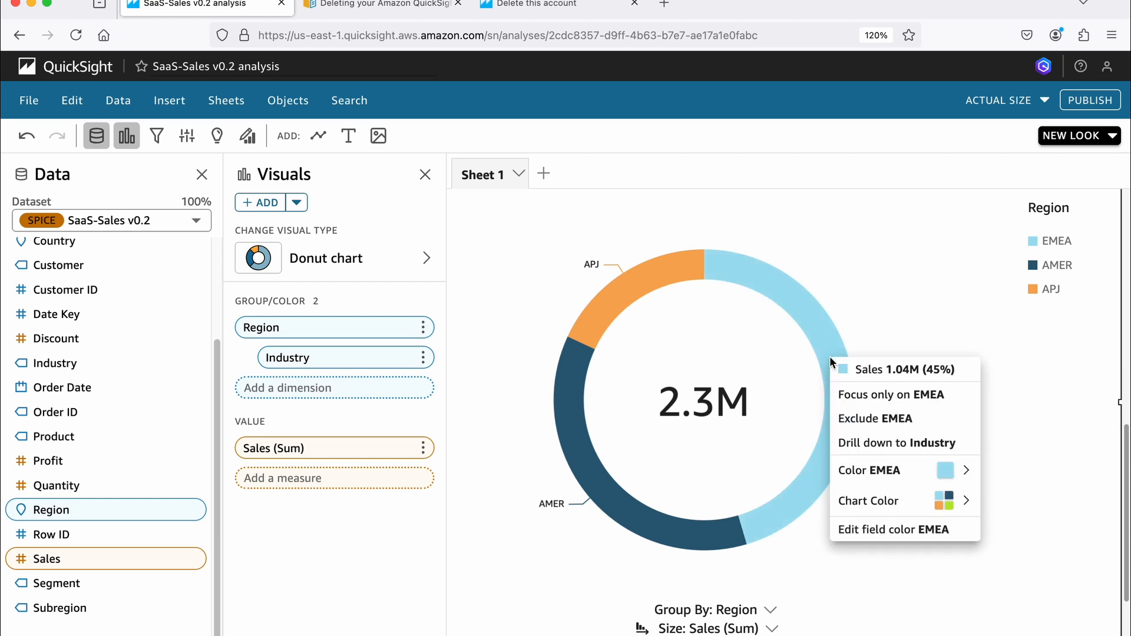
click(864, 442)
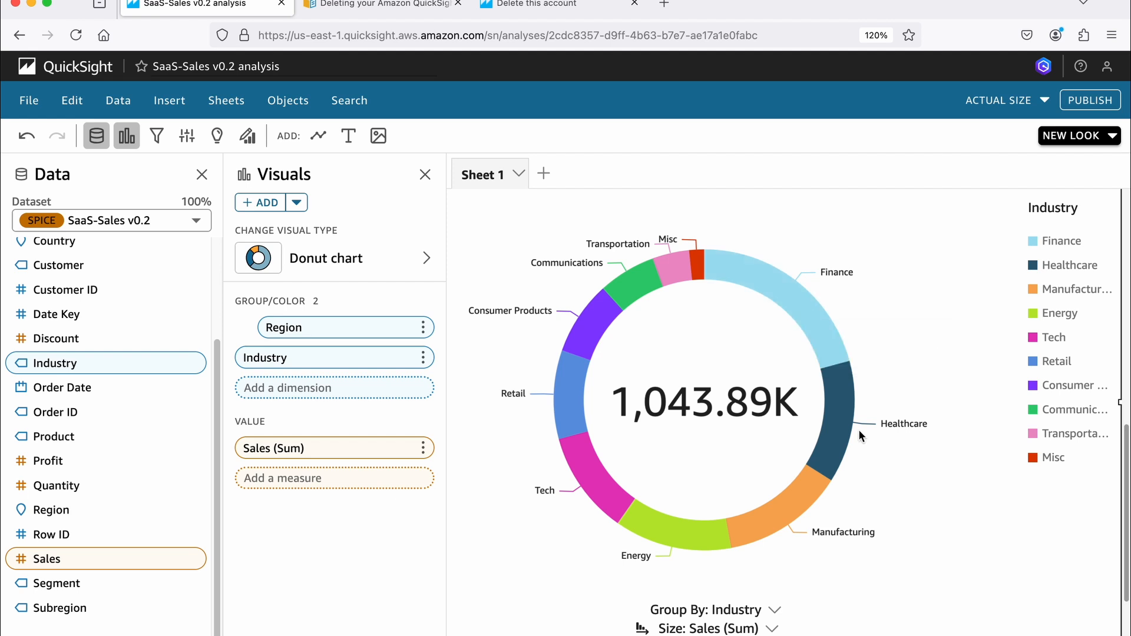
- Drill the donut chart back up from Industry to the Region level
scroll(946, 344, up, 5)
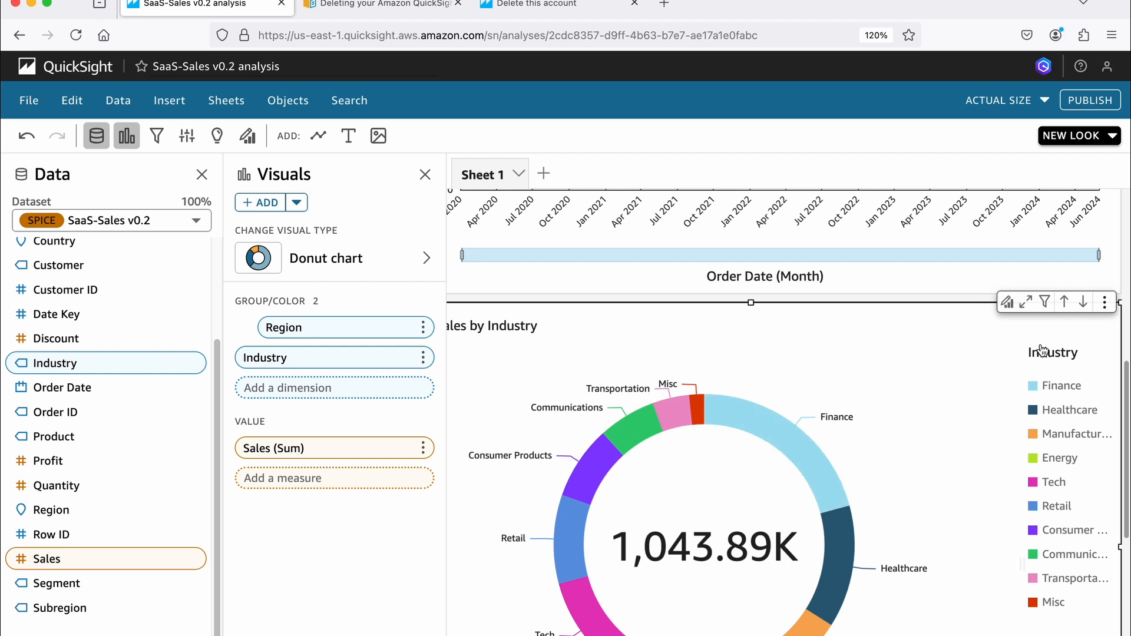
click(1065, 303)
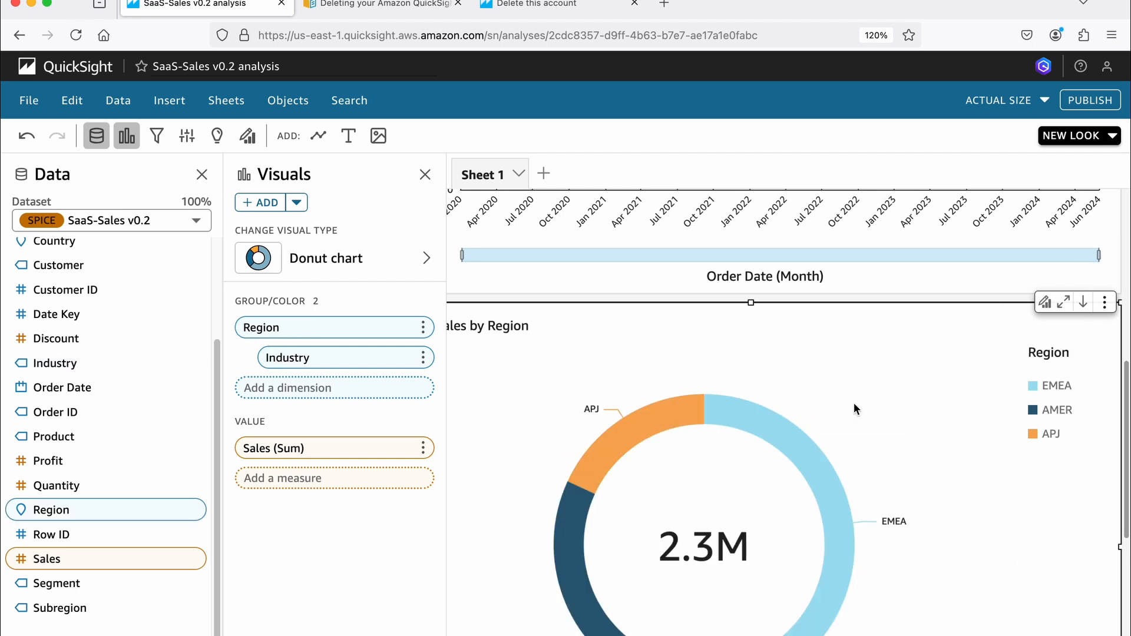
scroll(854, 402, down, 3)
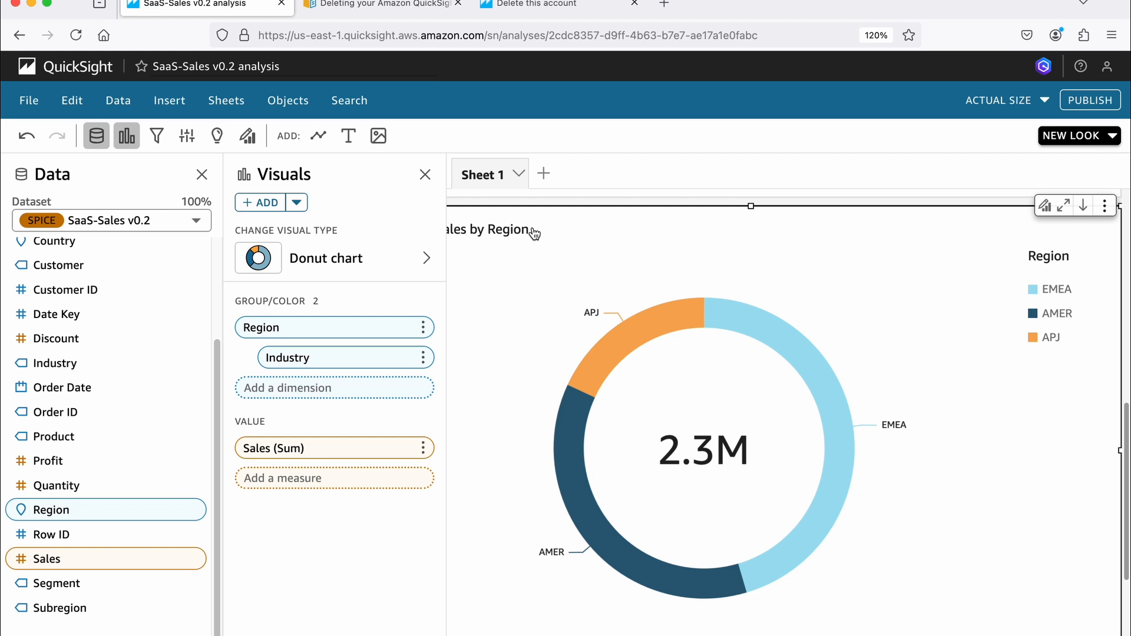
- Open the Account termination screen from the direct link in the QuickSight account-closing documentation, and close the duplicate Delete this account tab
click(384, 6)
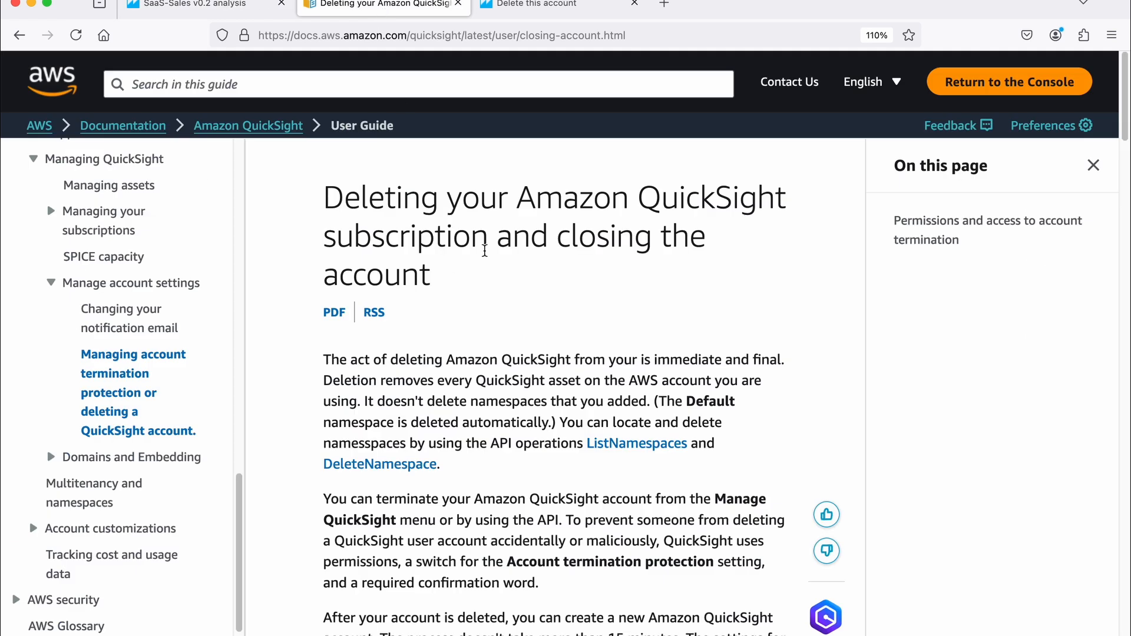
scroll(487, 275, down, 1)
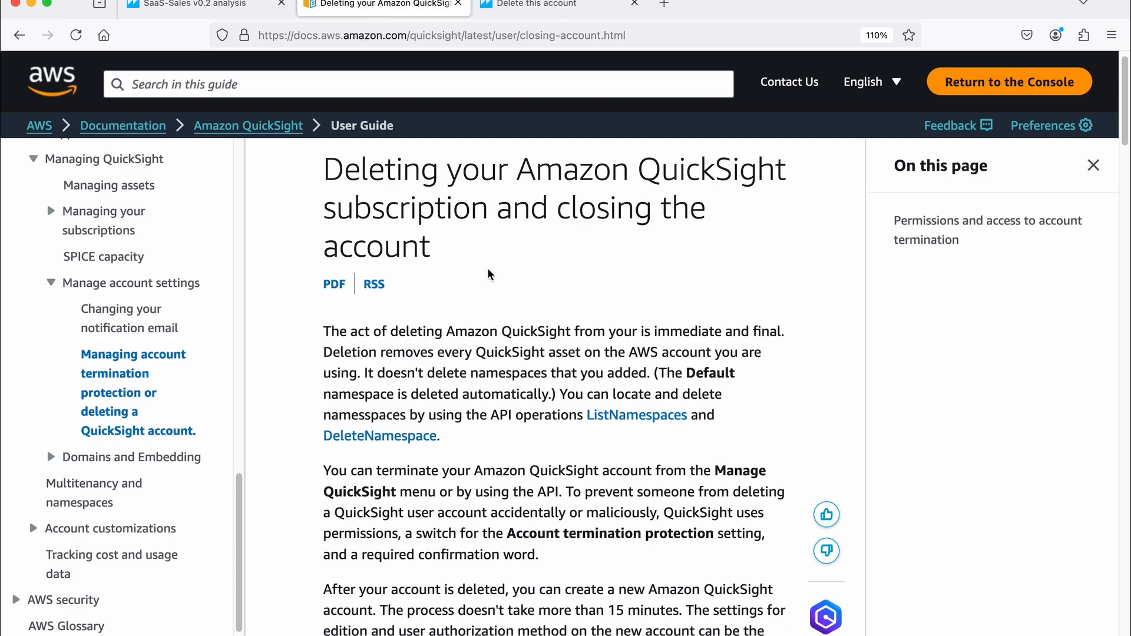
scroll(495, 295, down, 10)
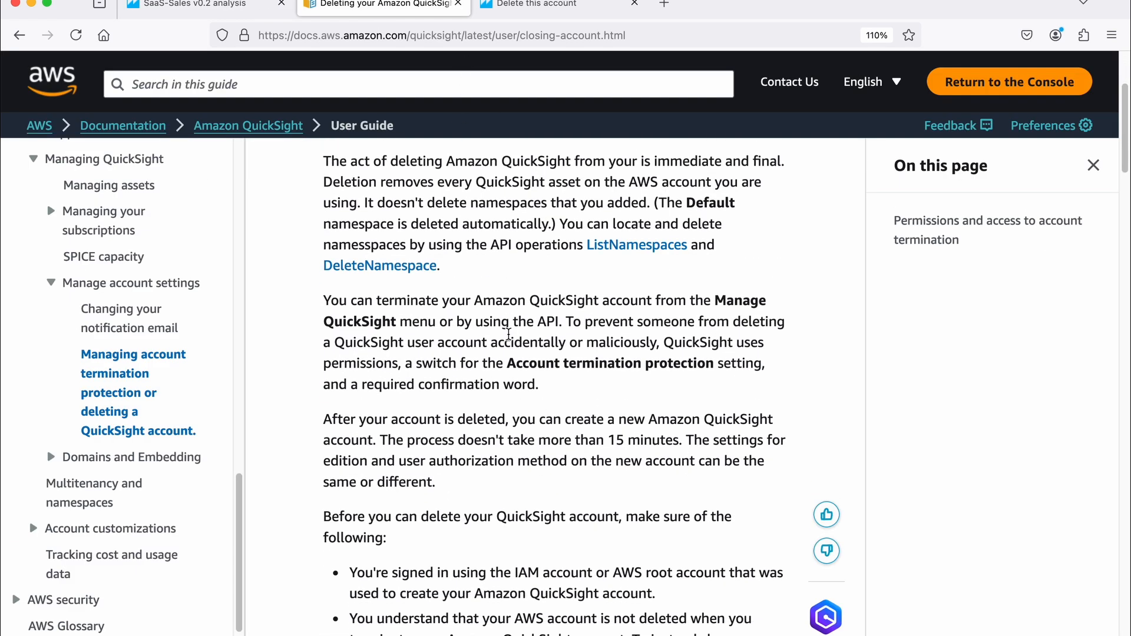
scroll(510, 340, down, 7)
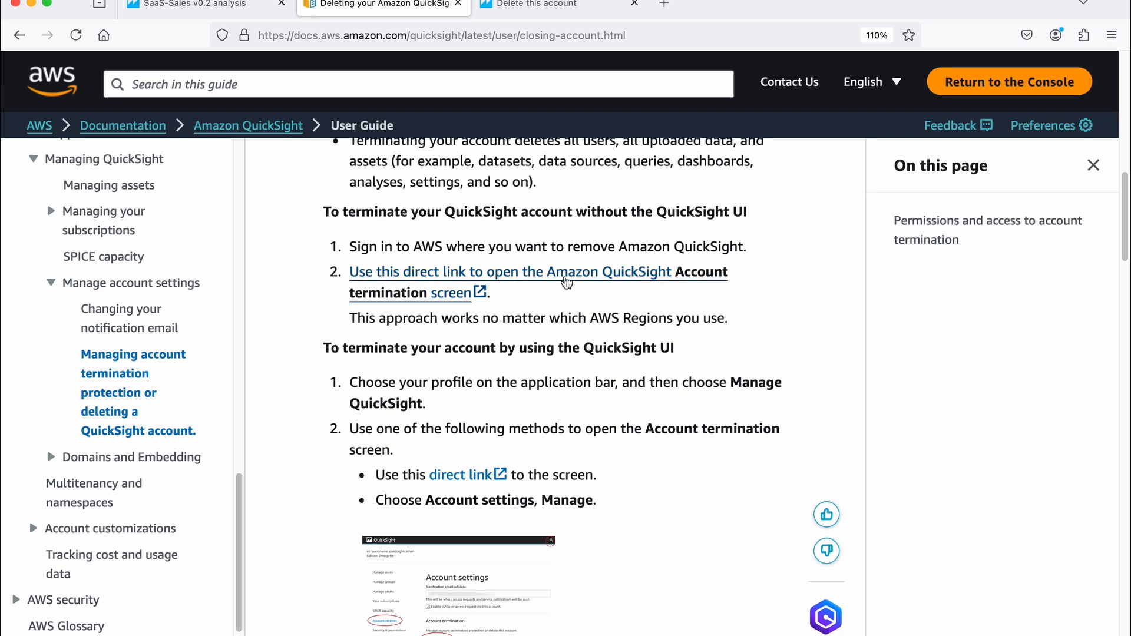
click(566, 281)
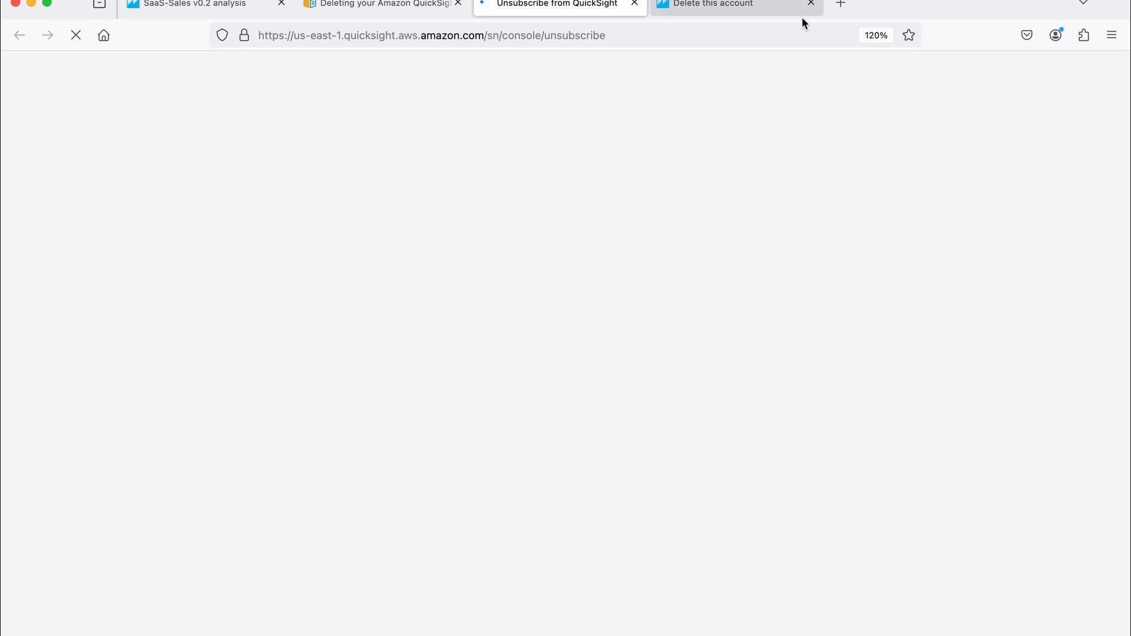
click(806, 6)
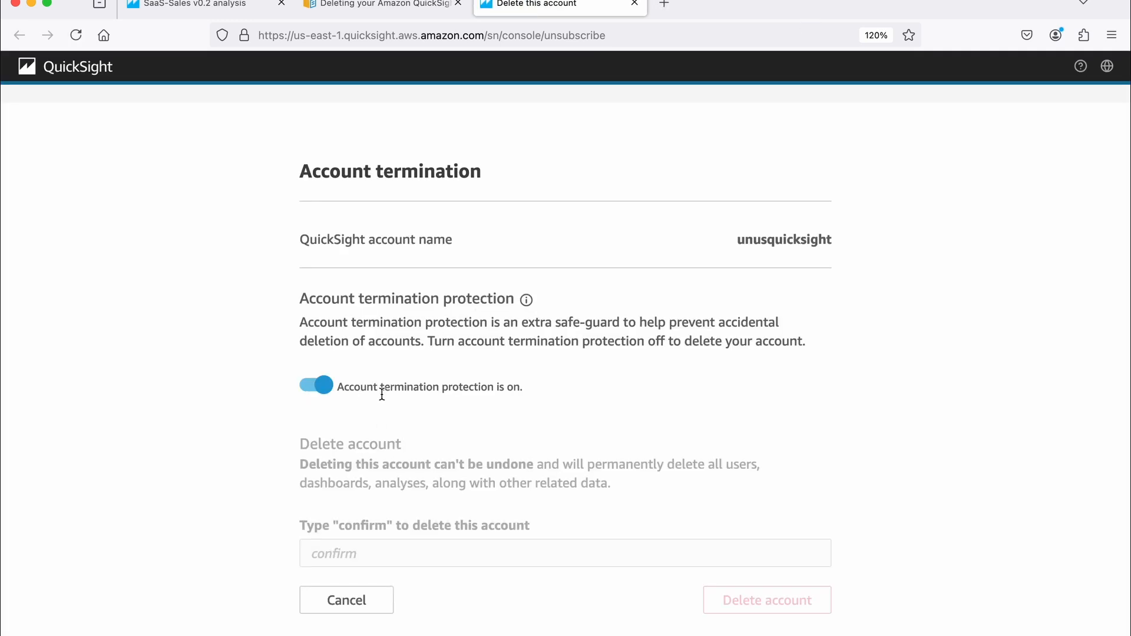
- Turn off account termination protection and enter "confirm" as the account deletion confirmation
click(309, 393)
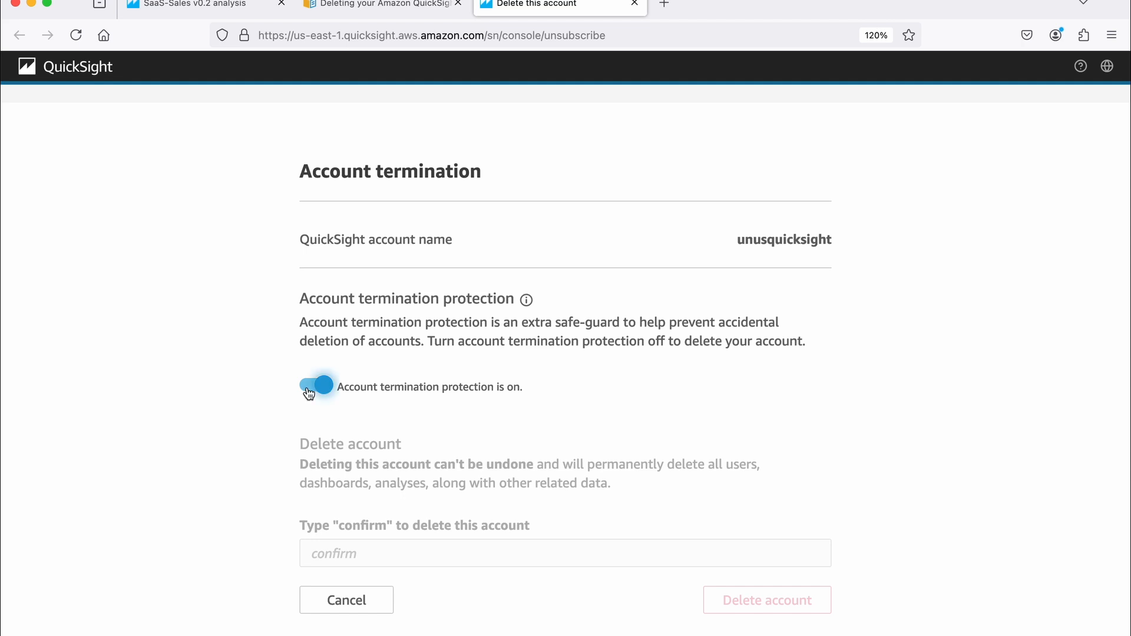
click(343, 555)
text(confirm)
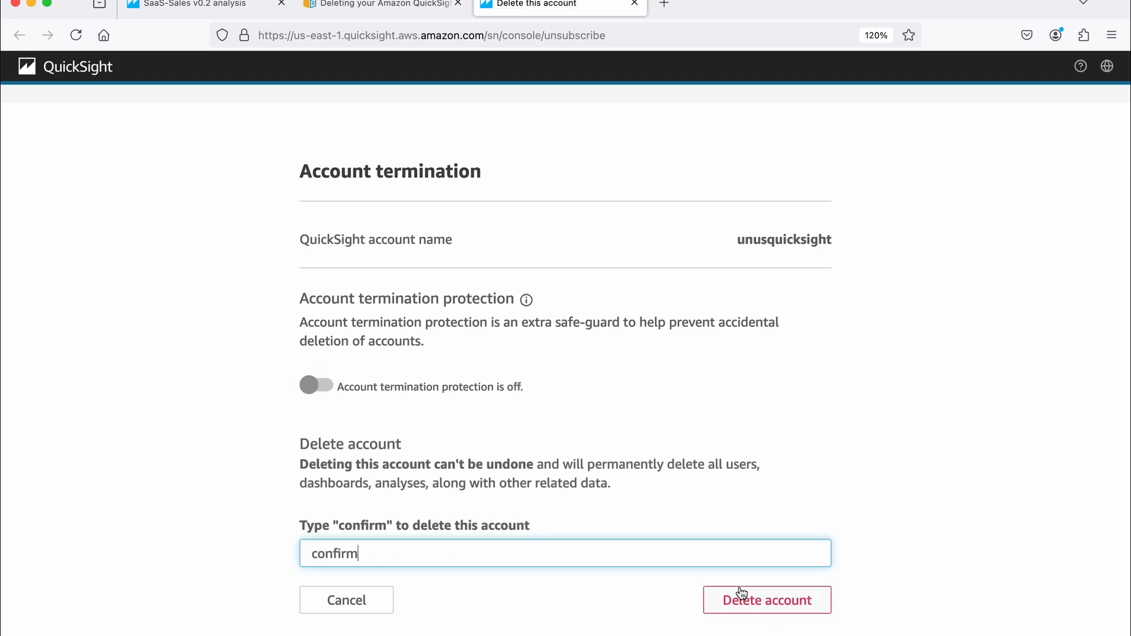
- Erase the confirmation word from the account deletion field without deleting the account
key(BackSpace)
key(BackSpace)
key(BackSpace)
key(BackSpace)
key(BackSpace)
key(BackSpace)
key(BackSpace)
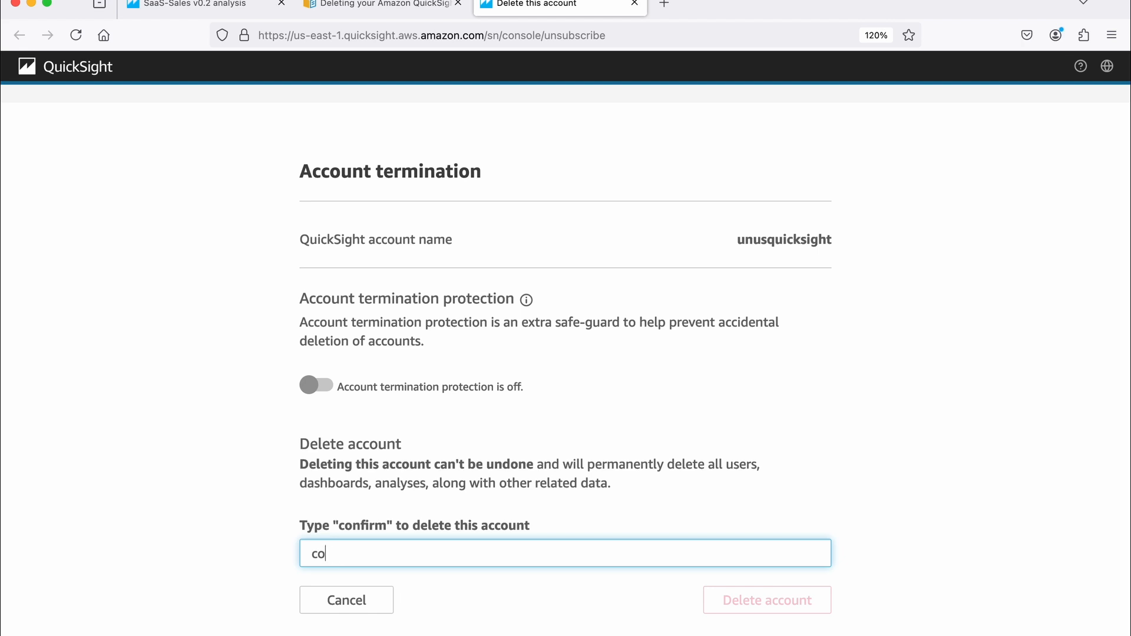